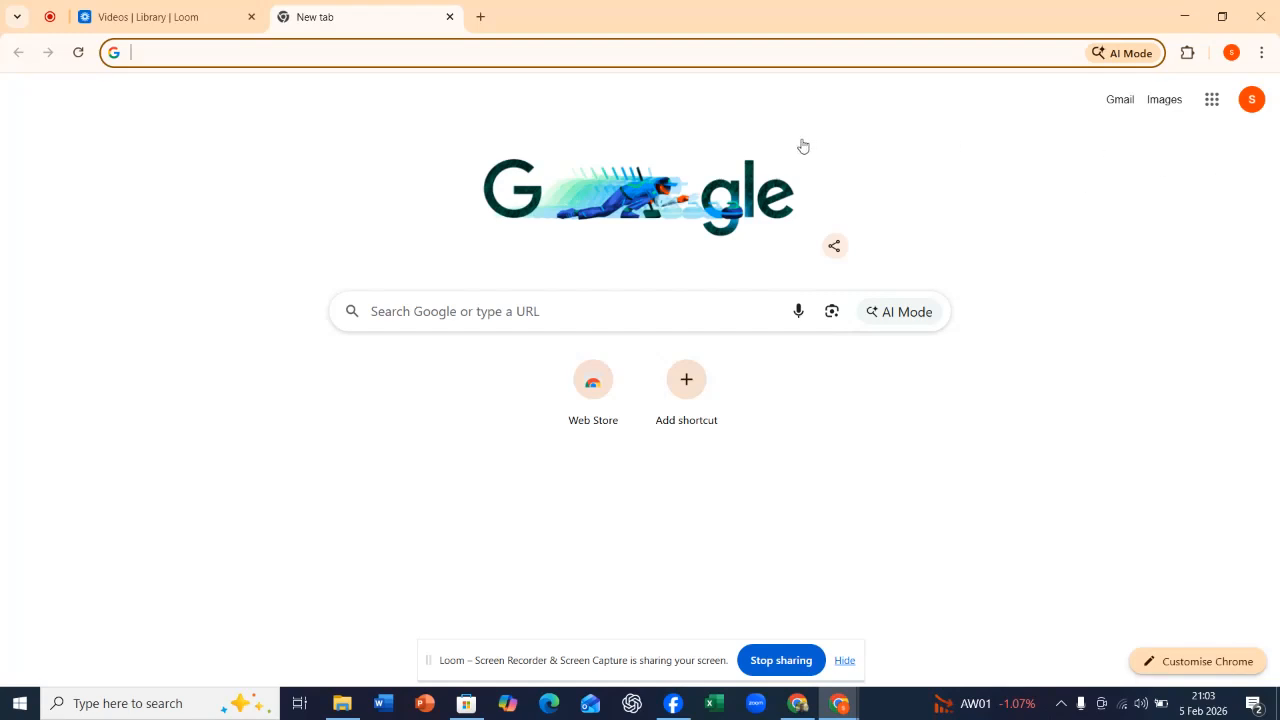
Open Google Drive from the recent Google searches and look over the suggested folders and files on its Home page.
left_click(480, 310)
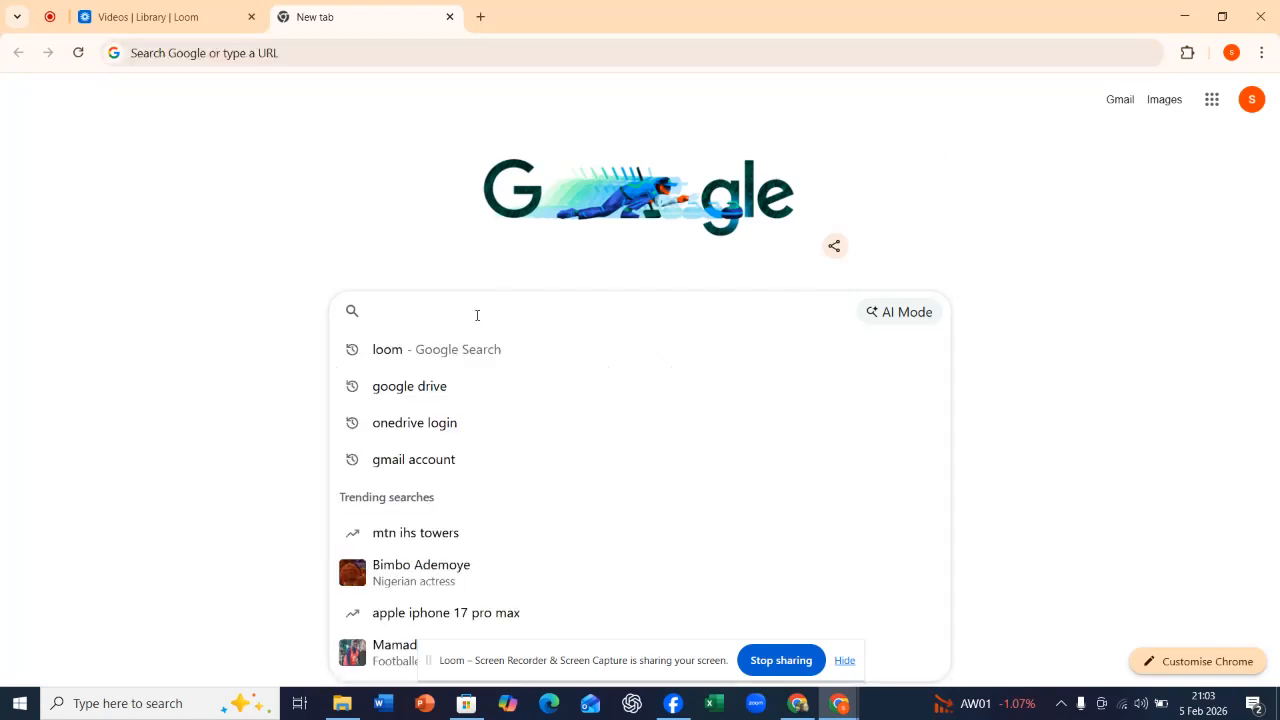
left_click(409, 387)
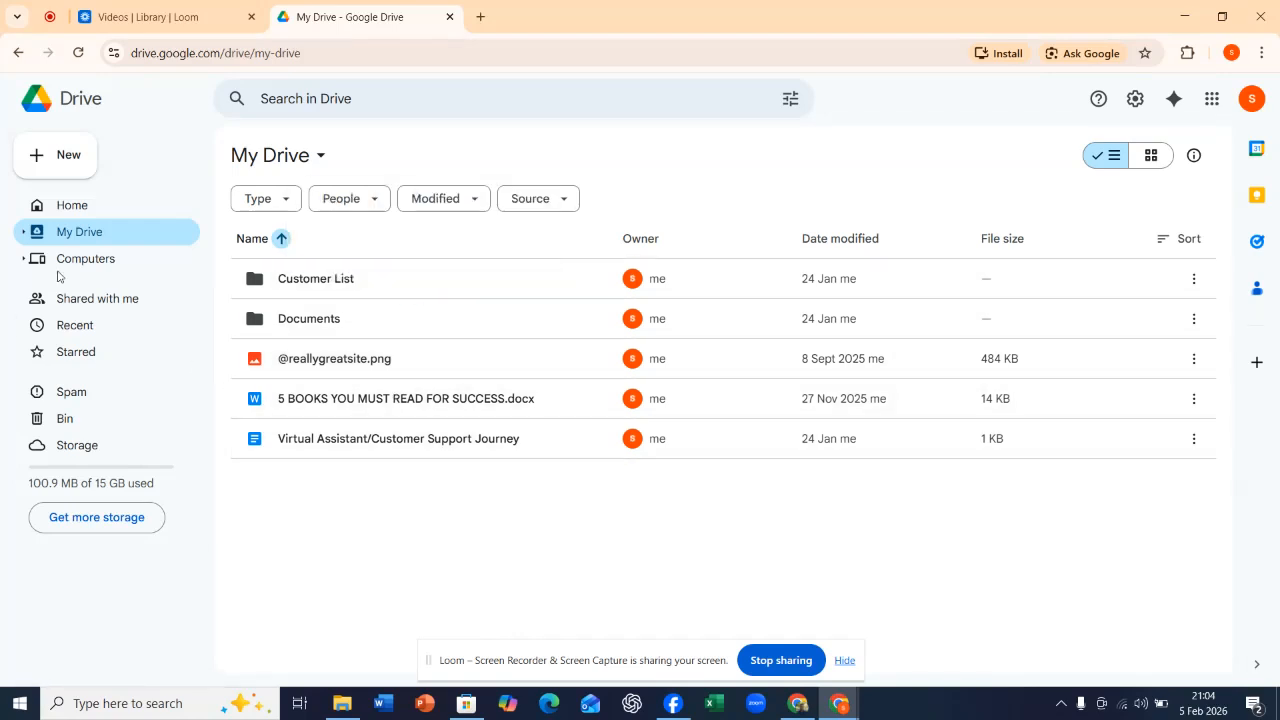
left_click(65, 206)
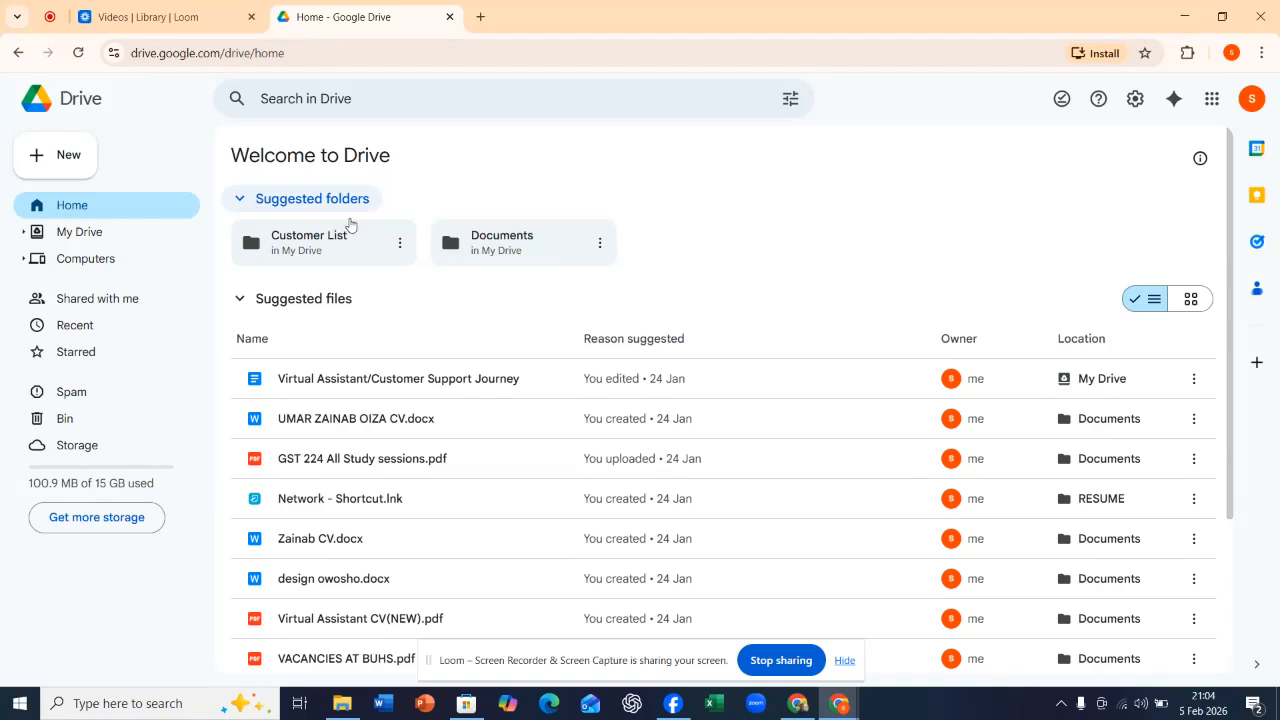
scroll(753, 306, "down", 3)
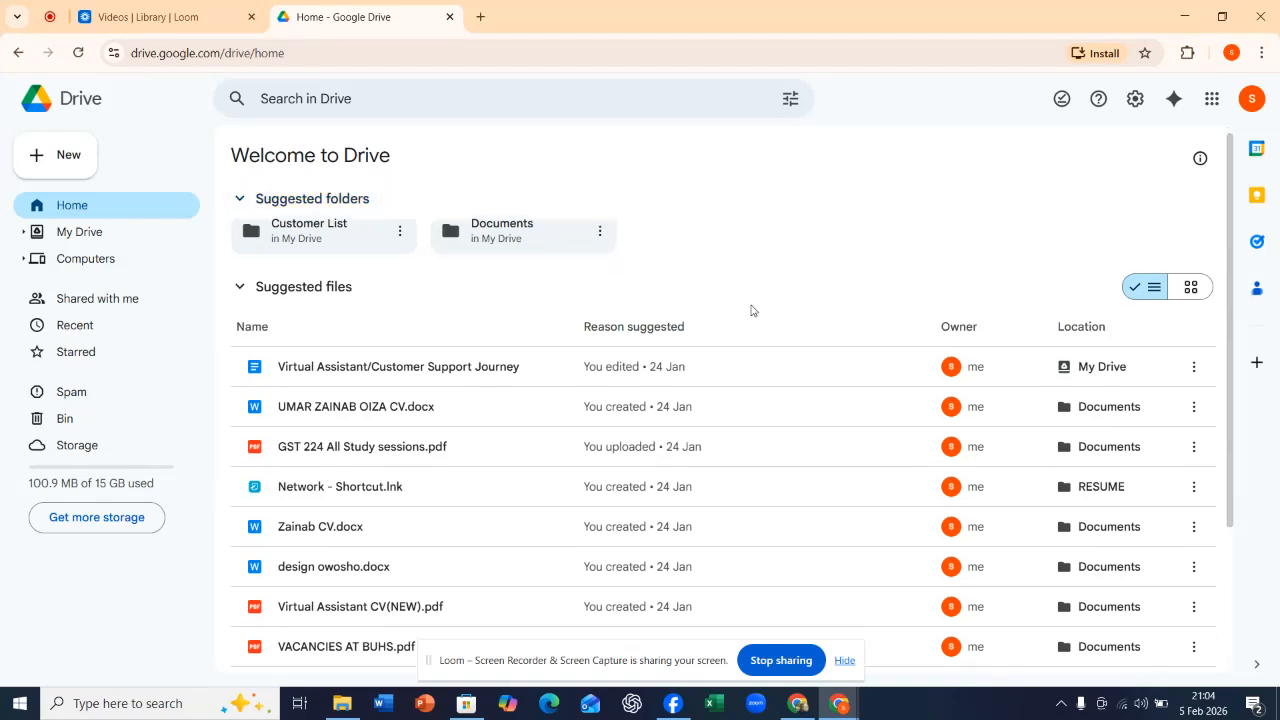
scroll(755, 306, "up", 3)
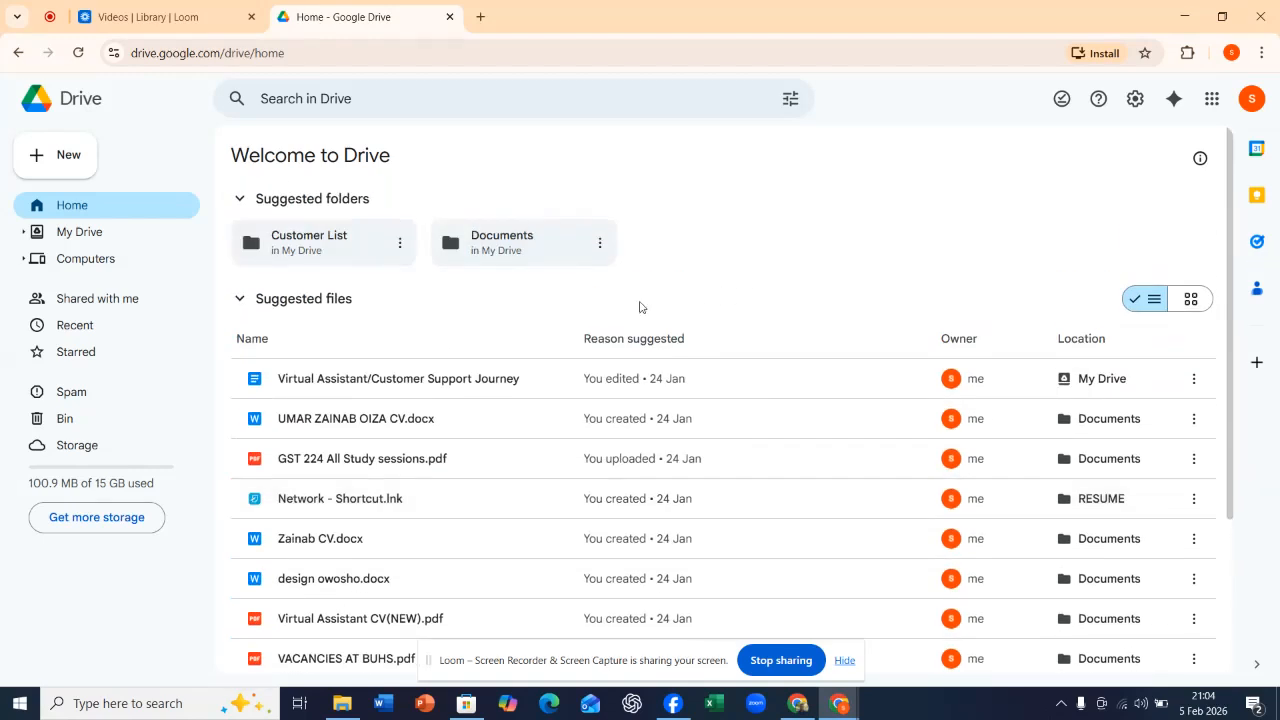
View the contents of My Drive, Computers and Shared with me one after another.
left_click(105, 239)
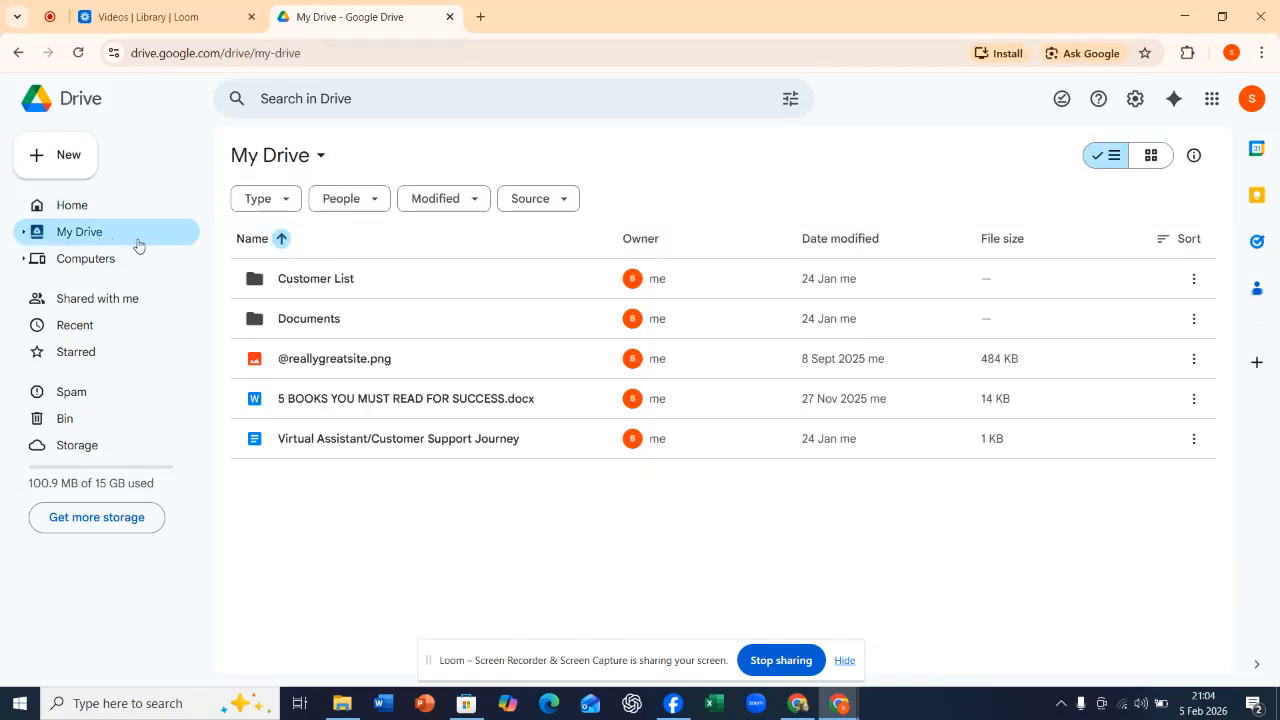
left_click(87, 268)
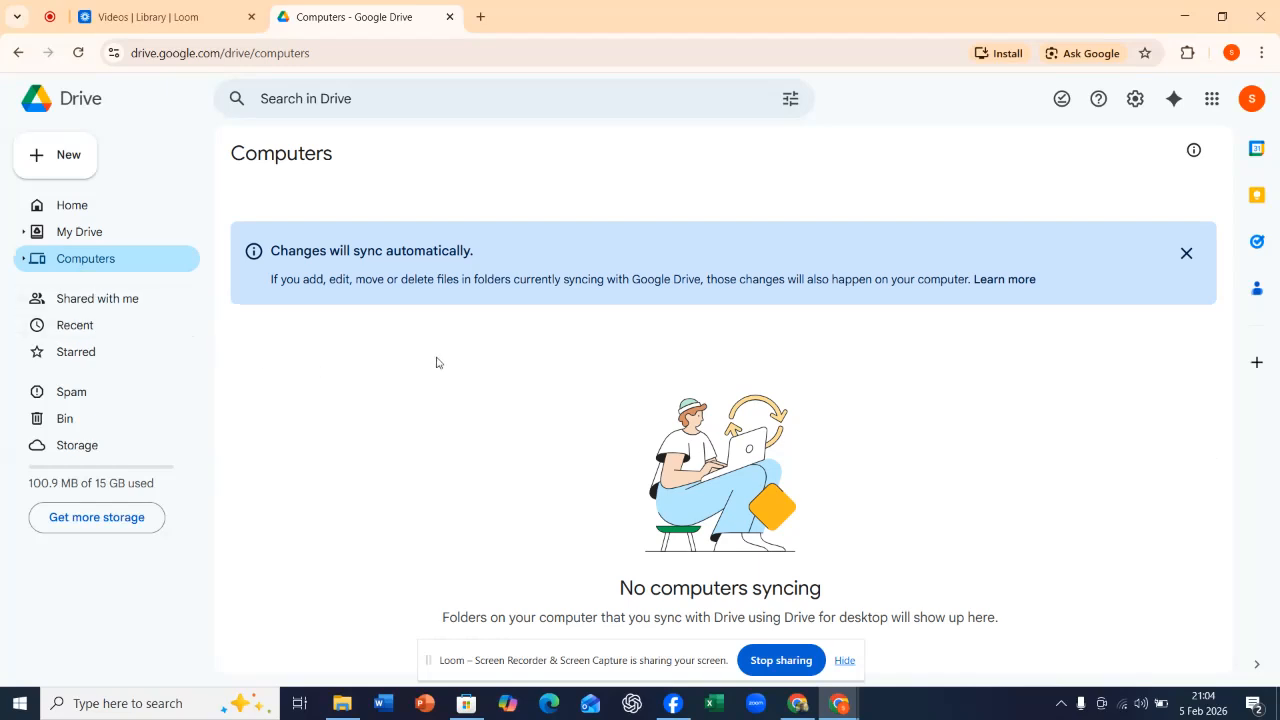
left_click(845, 660)
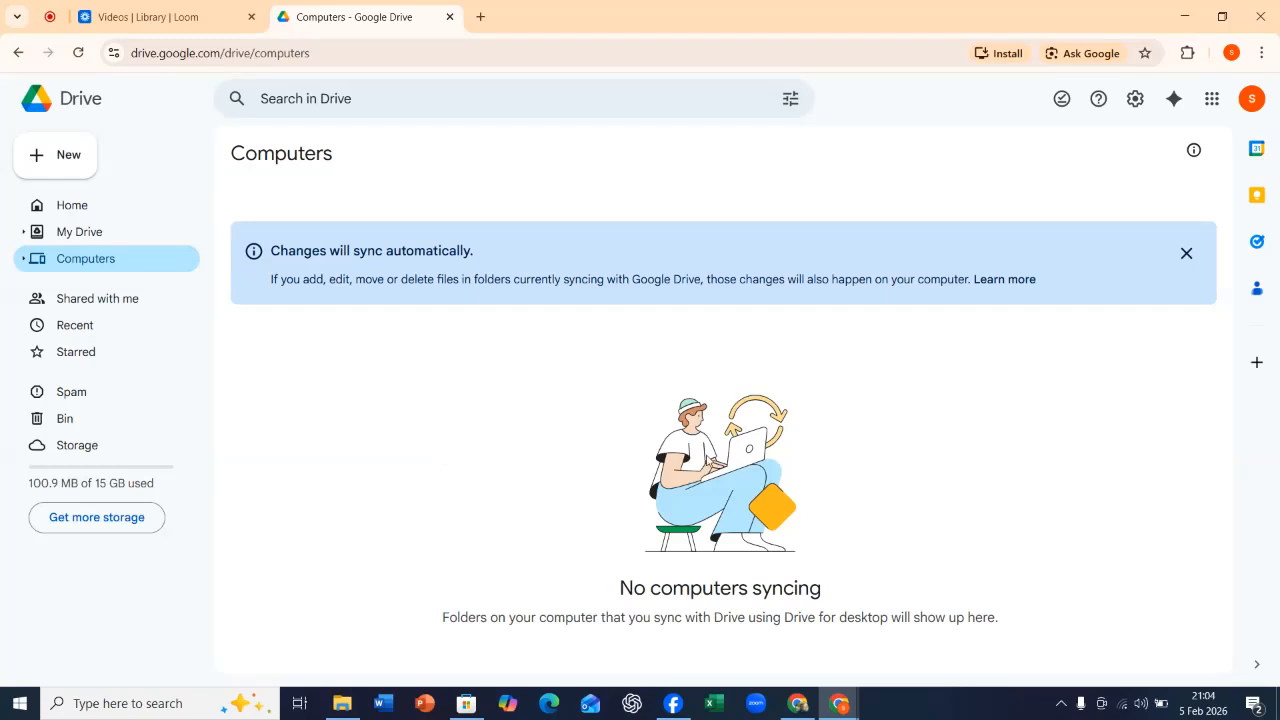
left_click(88, 308)
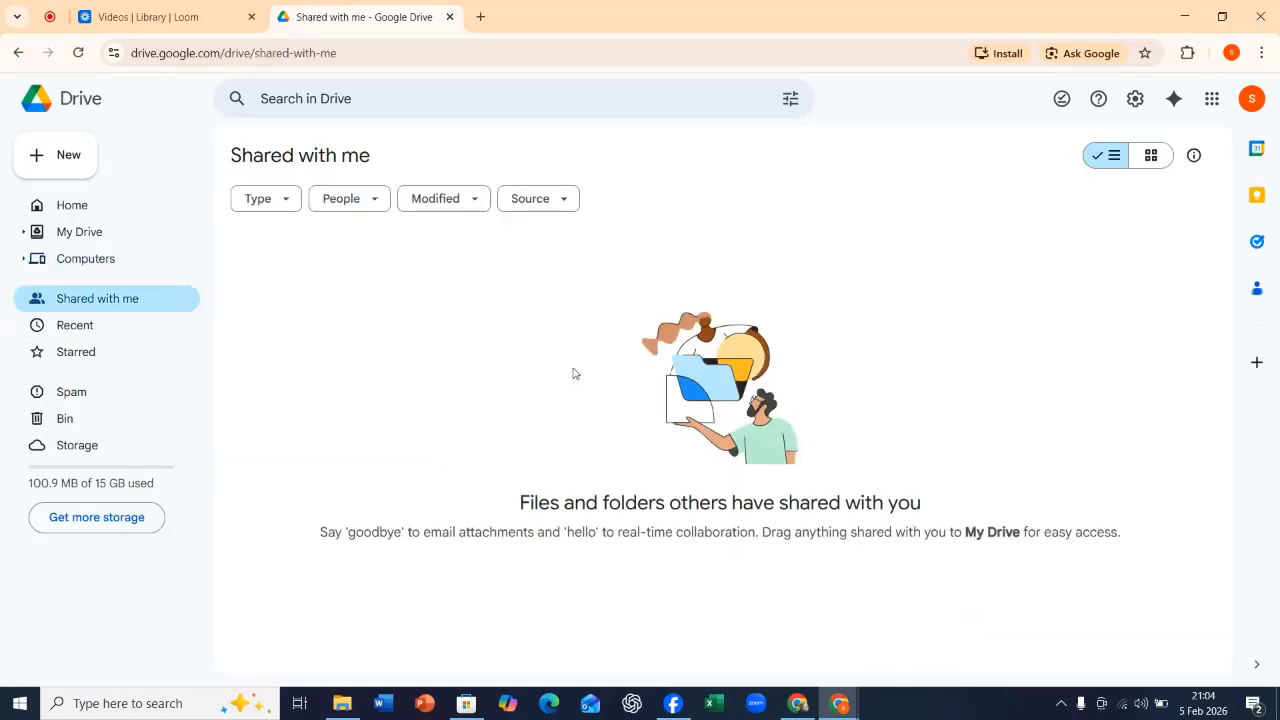
Show the Recent files in Drive and browse through the list.
left_click(66, 332)
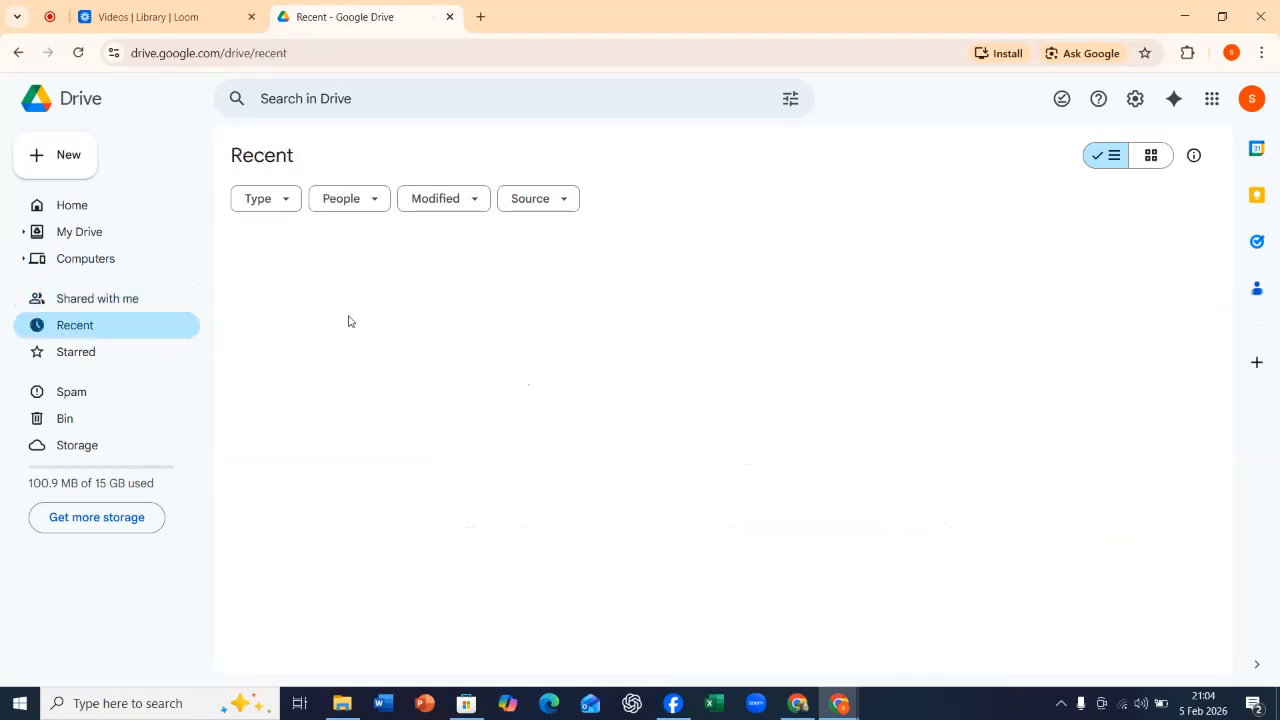
scroll(700, 329, "down", 10)
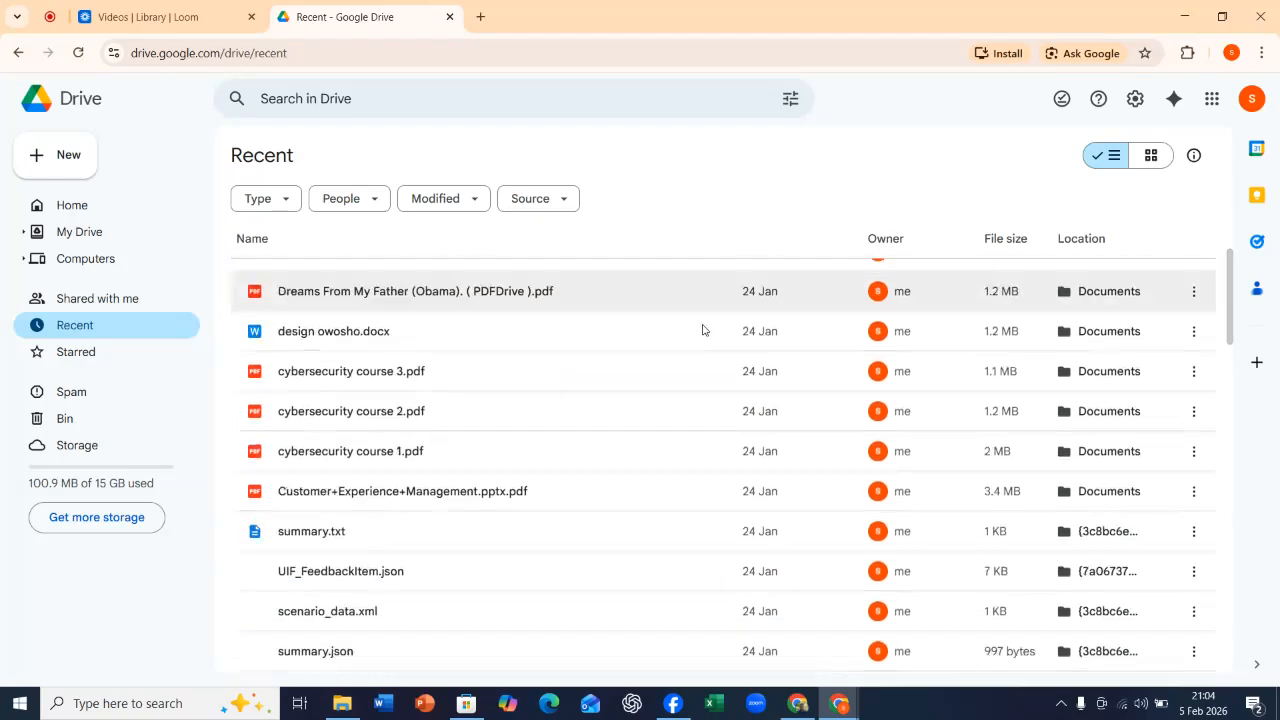
scroll(705, 330, "down", 3)
scroll(705, 330, "up", 13)
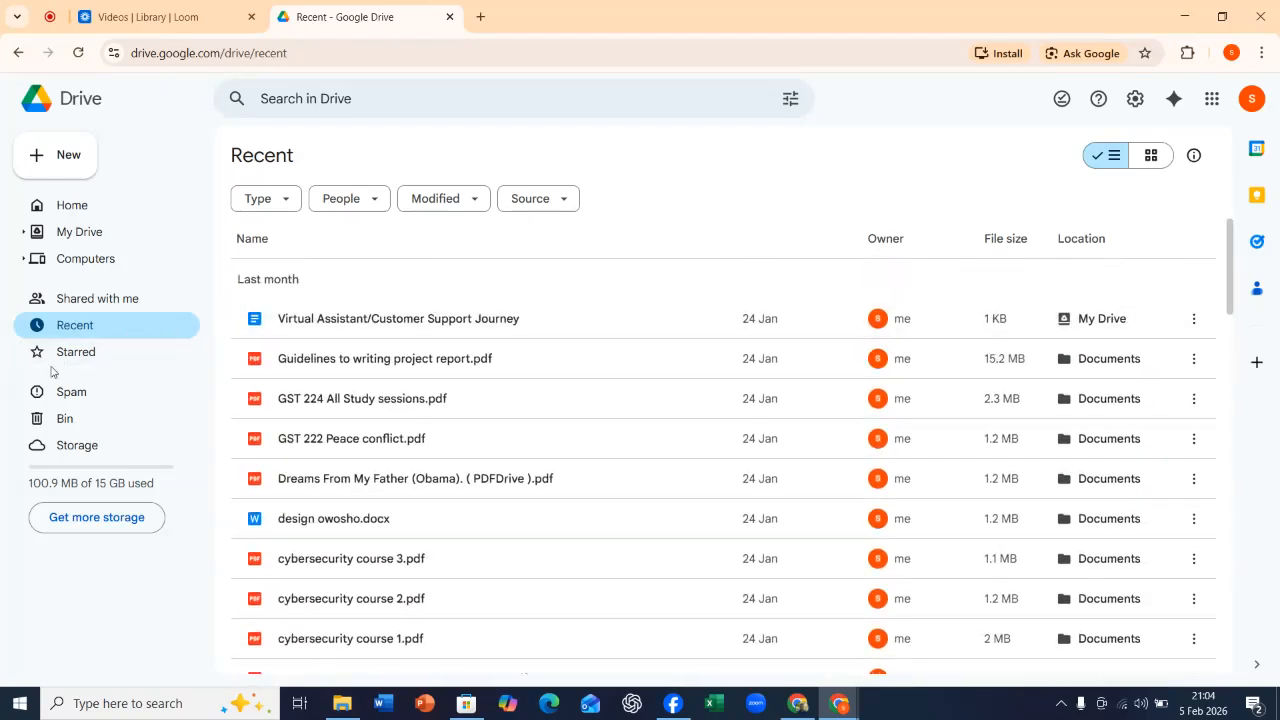
View the Starred, Spam and Bin sections of Drive in turn.
left_click(86, 360)
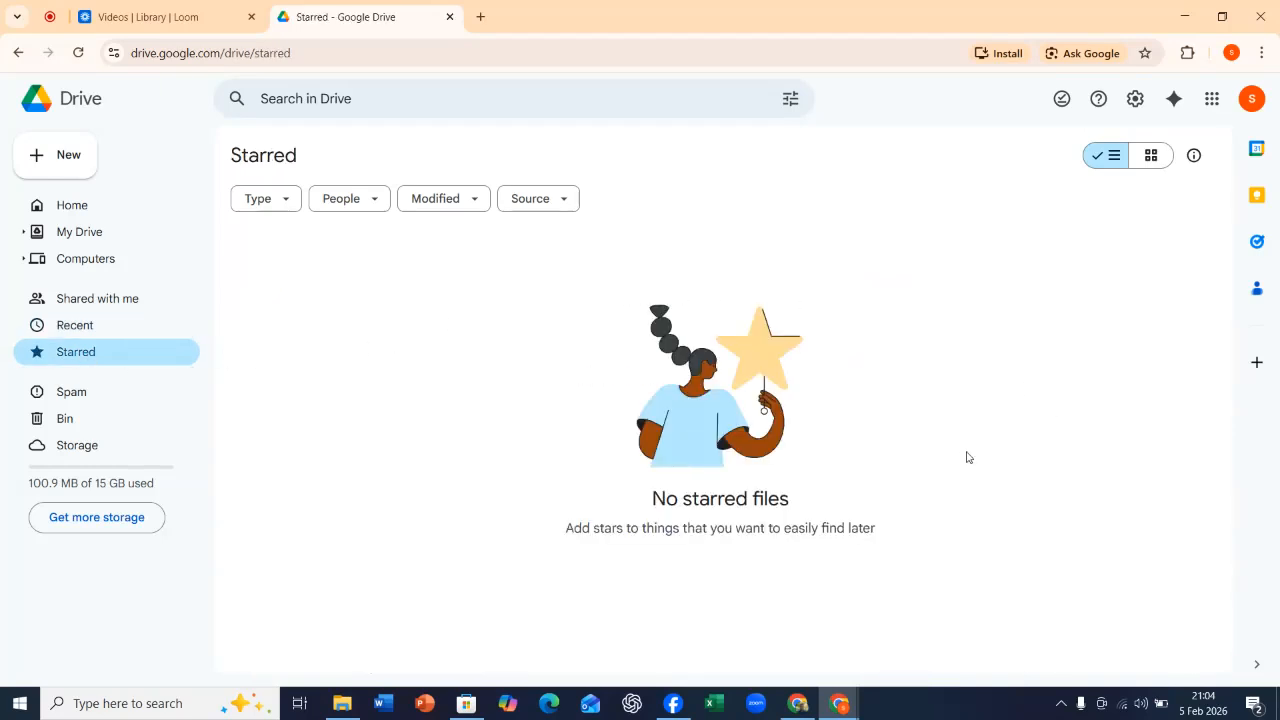
left_click(65, 400)
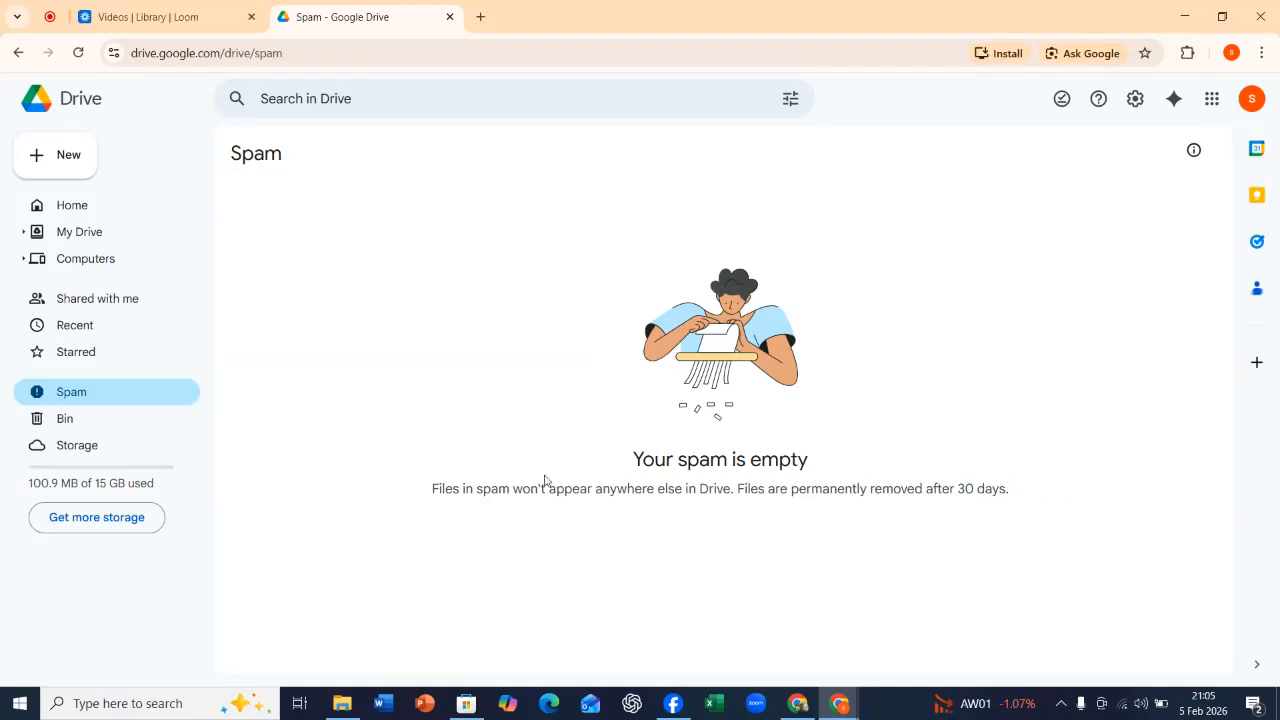
left_click(63, 426)
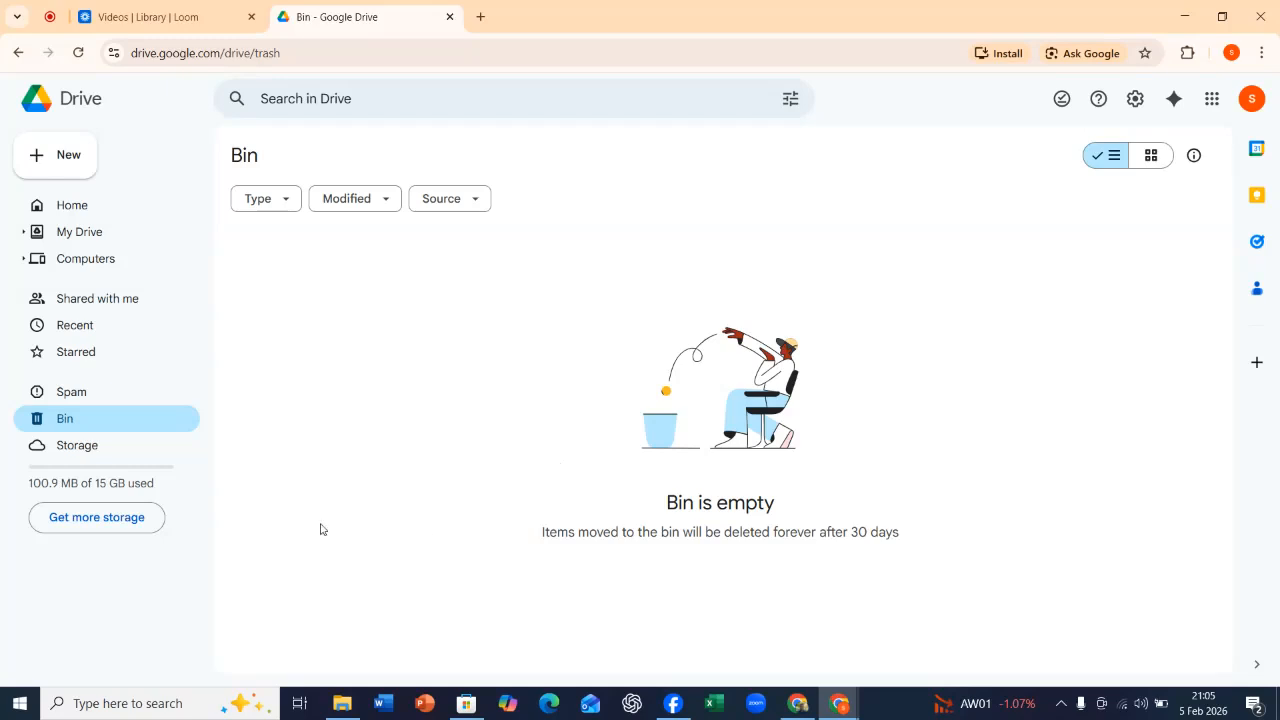
Examine the Storage page for the space used and the files taking up the most storage.
left_click(77, 449)
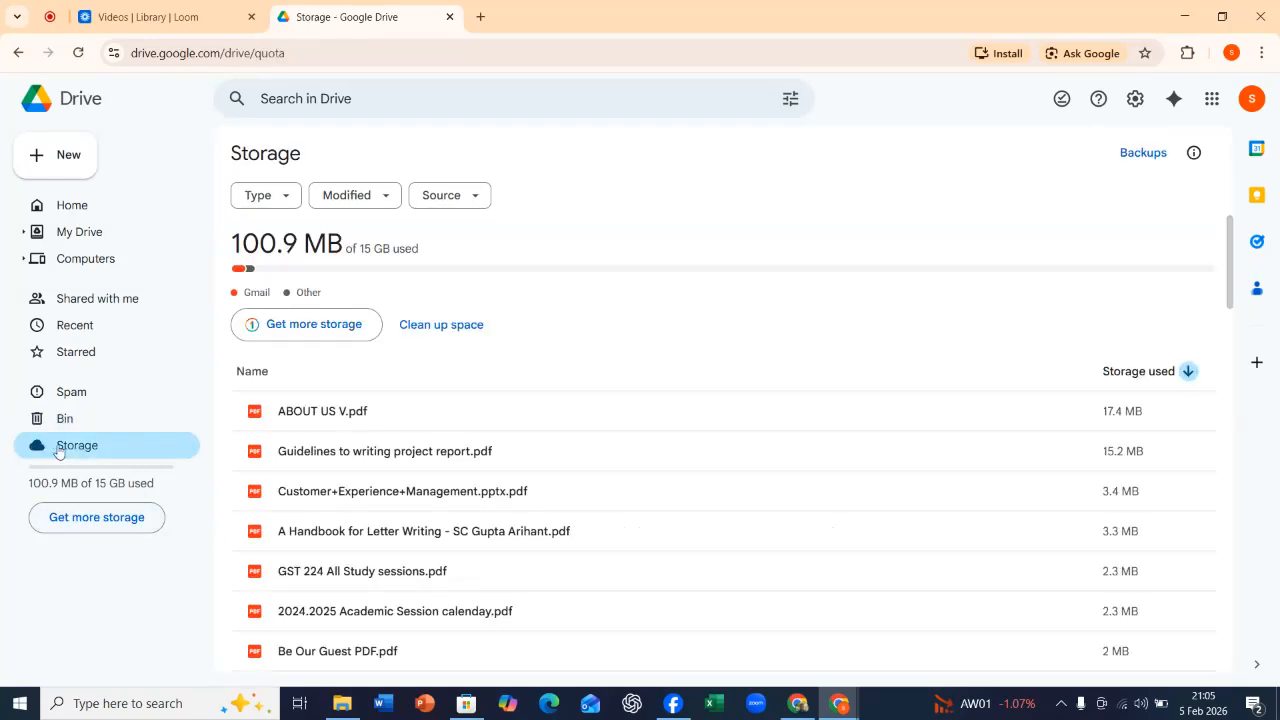
scroll(741, 338, "down", 3)
scroll(742, 340, "up", 3)
mouse_move(240, 274)
Create a new Drive folder named Tutorial Videos.
left_click(70, 157)
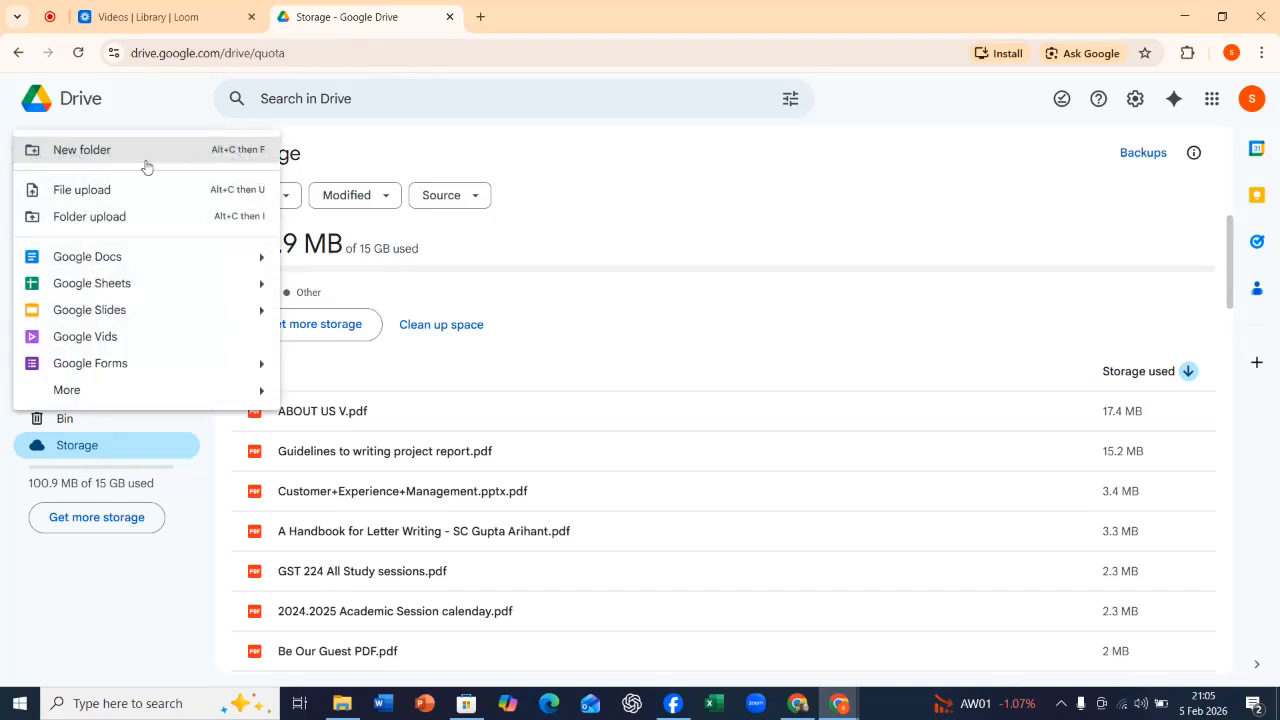
left_click(106, 151)
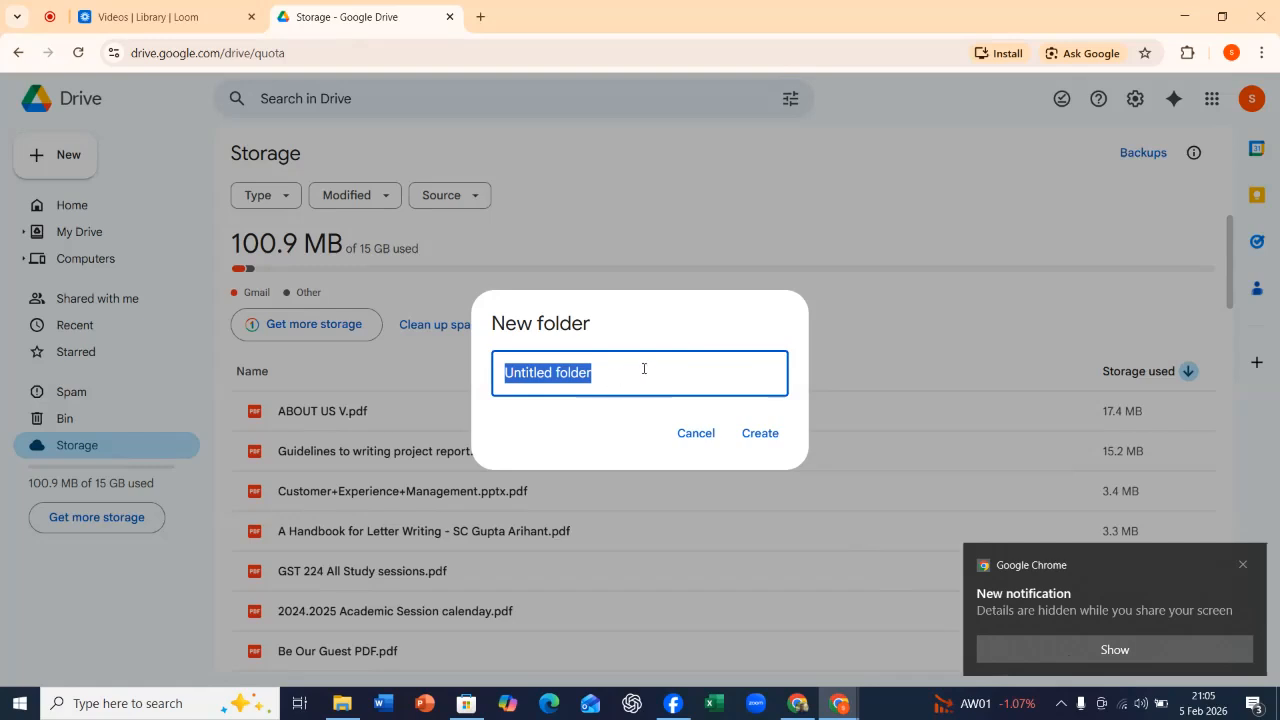
type("T")
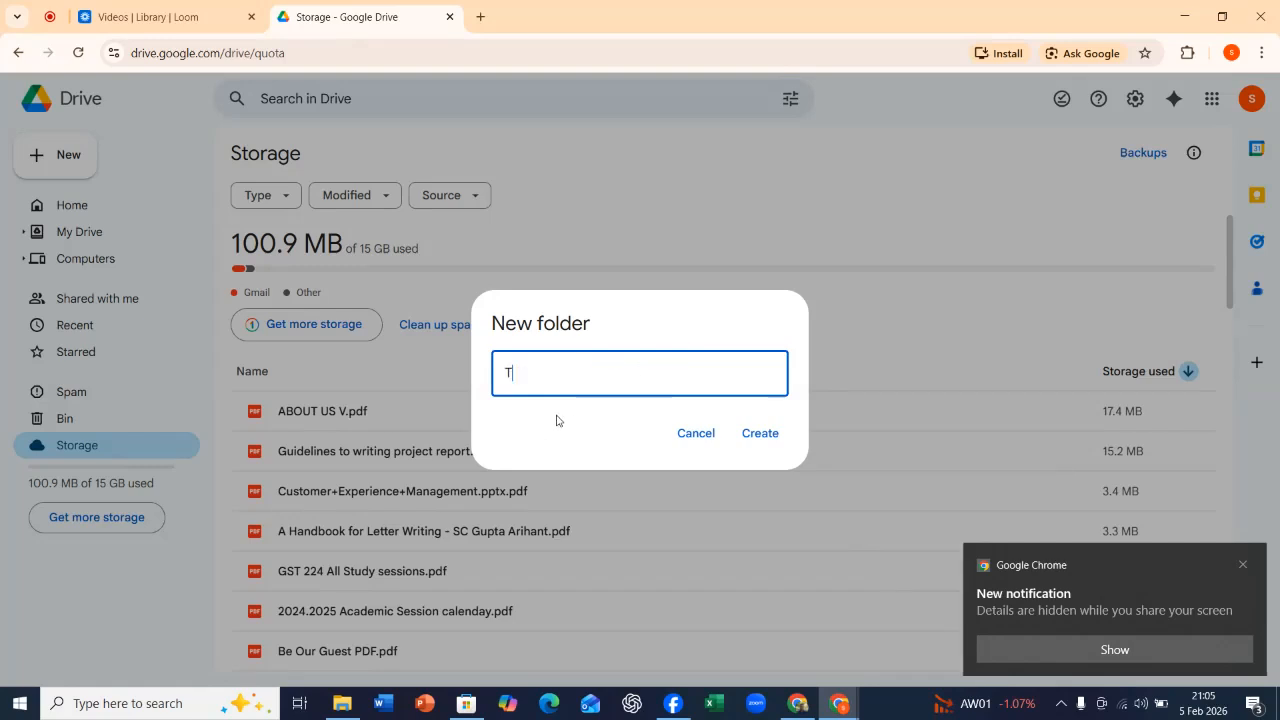
type("utorial BV")
key("BackSpace")
key("BackSpace")
key("BackSpace")
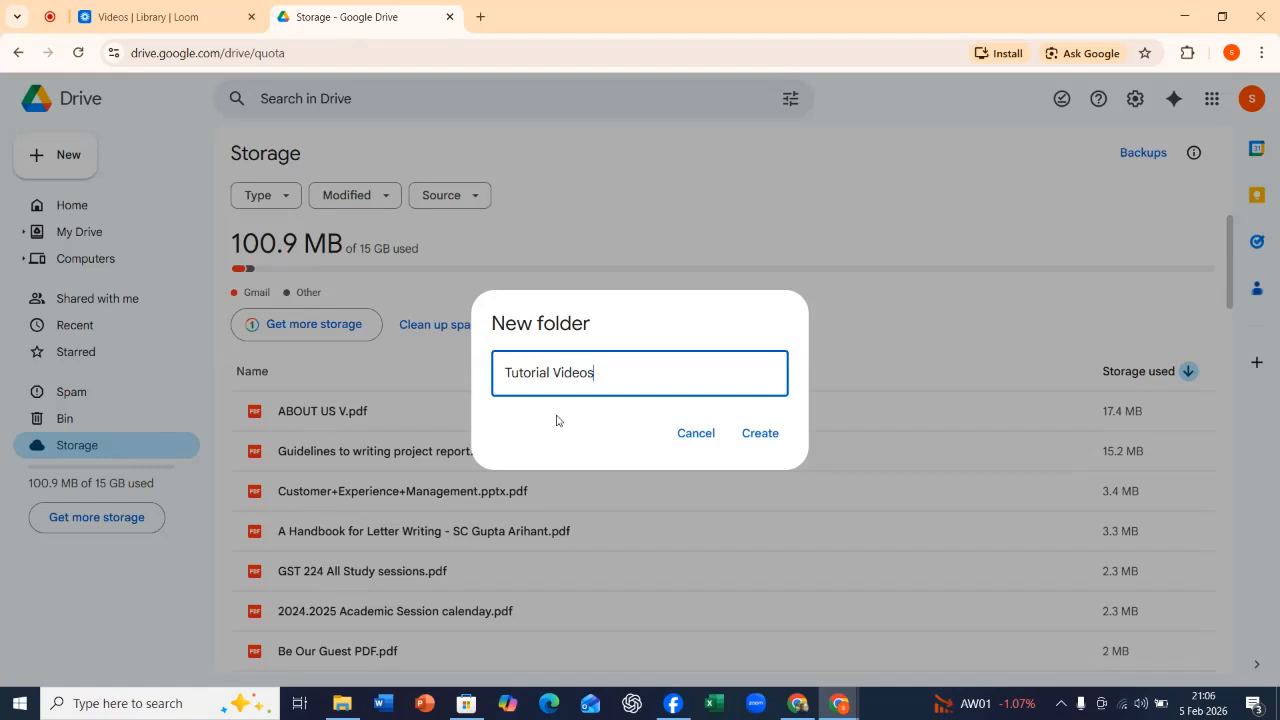
left_click(748, 433)
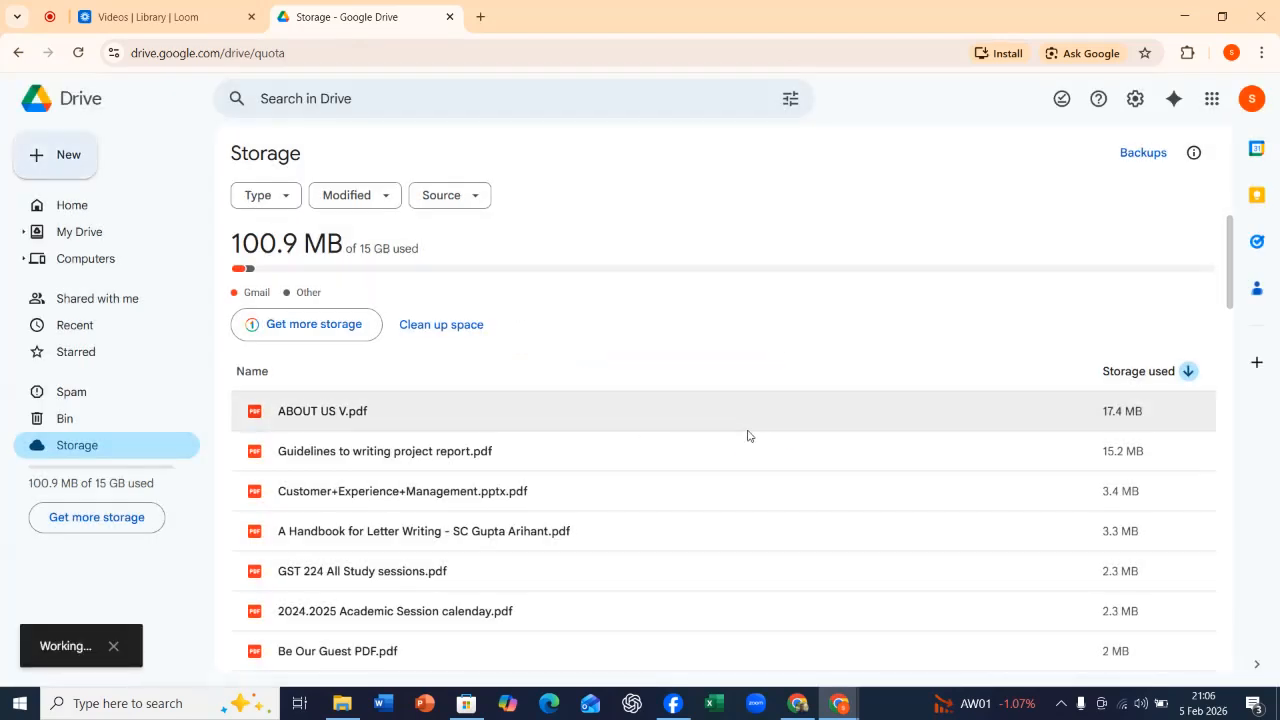
Open the Tutorial Videos folder in My Drive and view the options for adding new items.
left_click(77, 232)
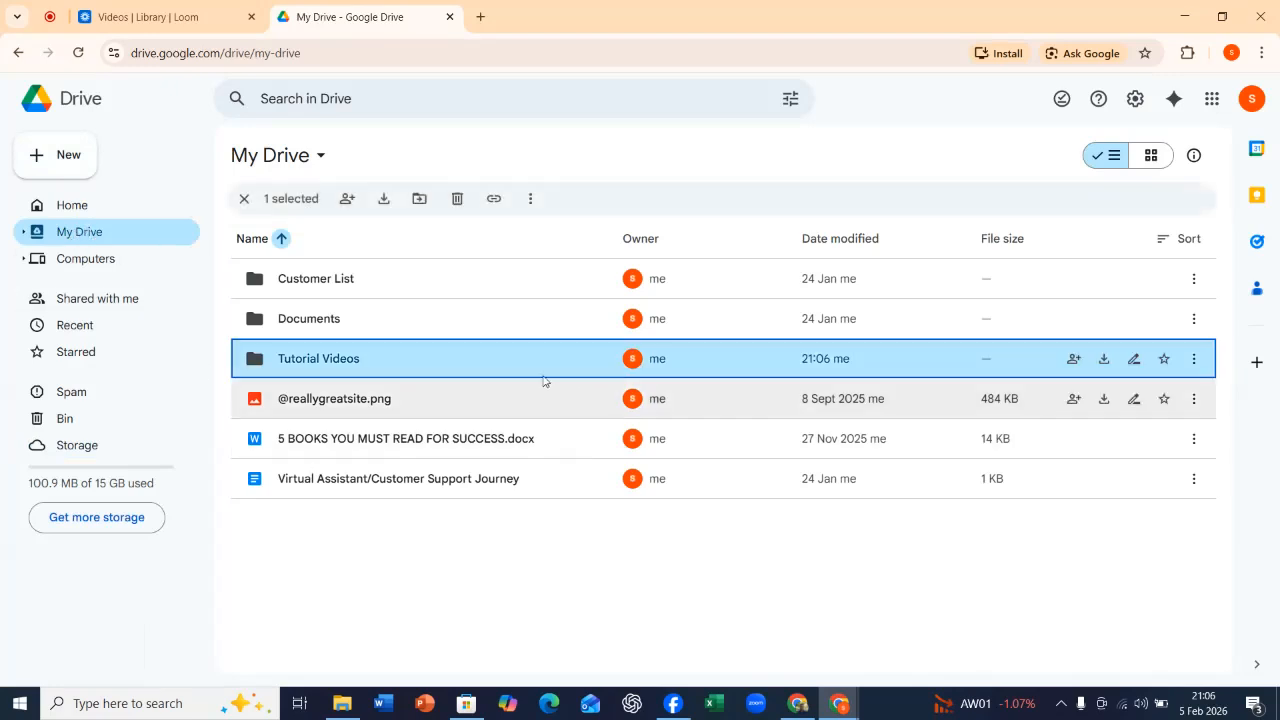
double_click(300, 358)
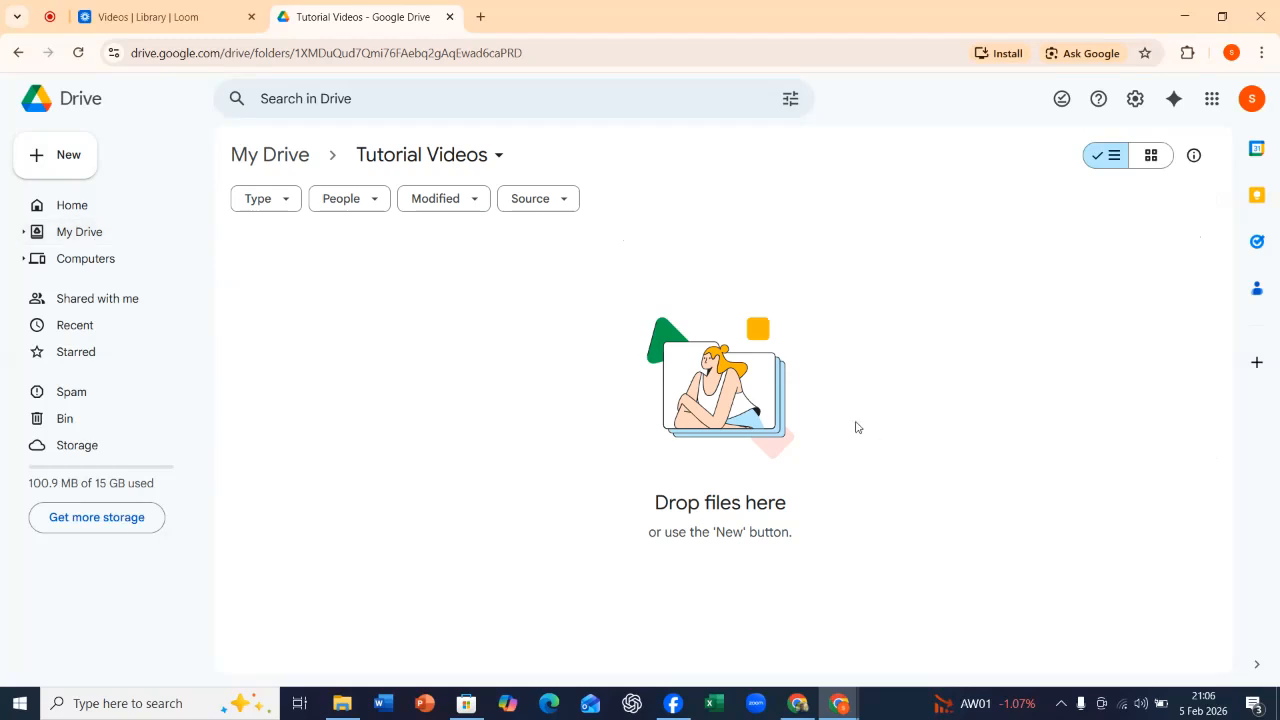
left_click(48, 160)
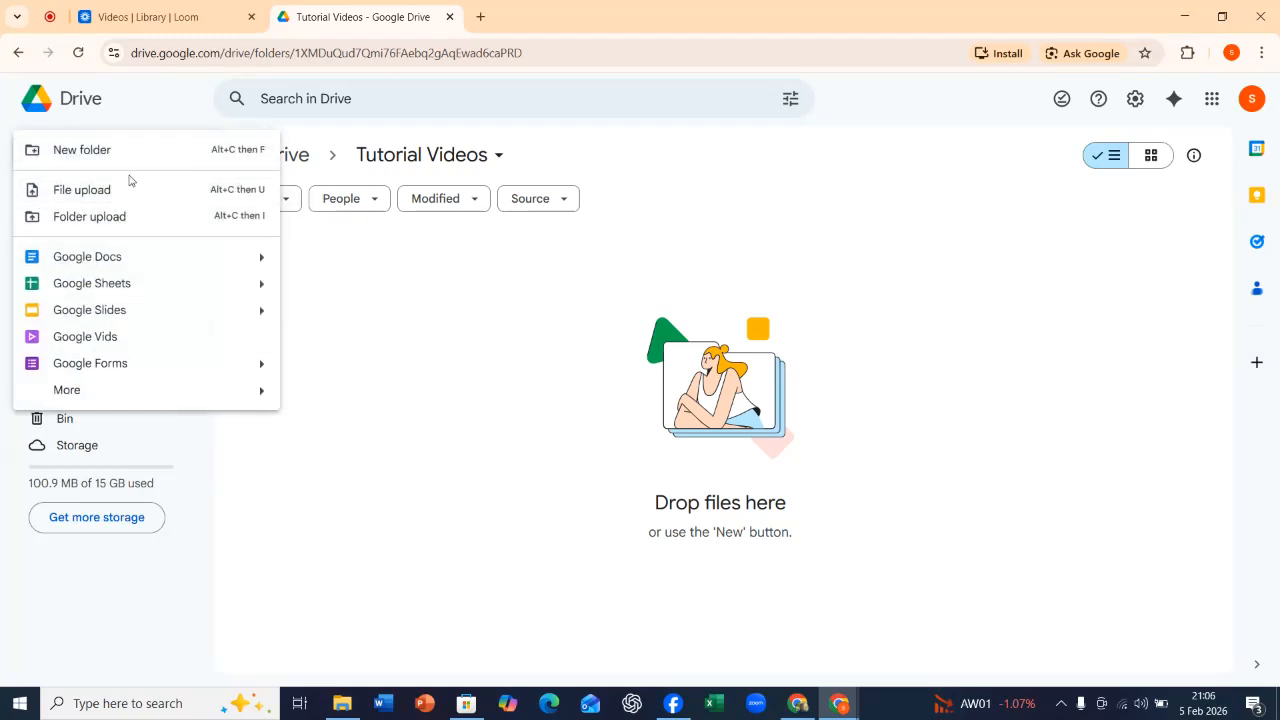
left_click(450, 406)
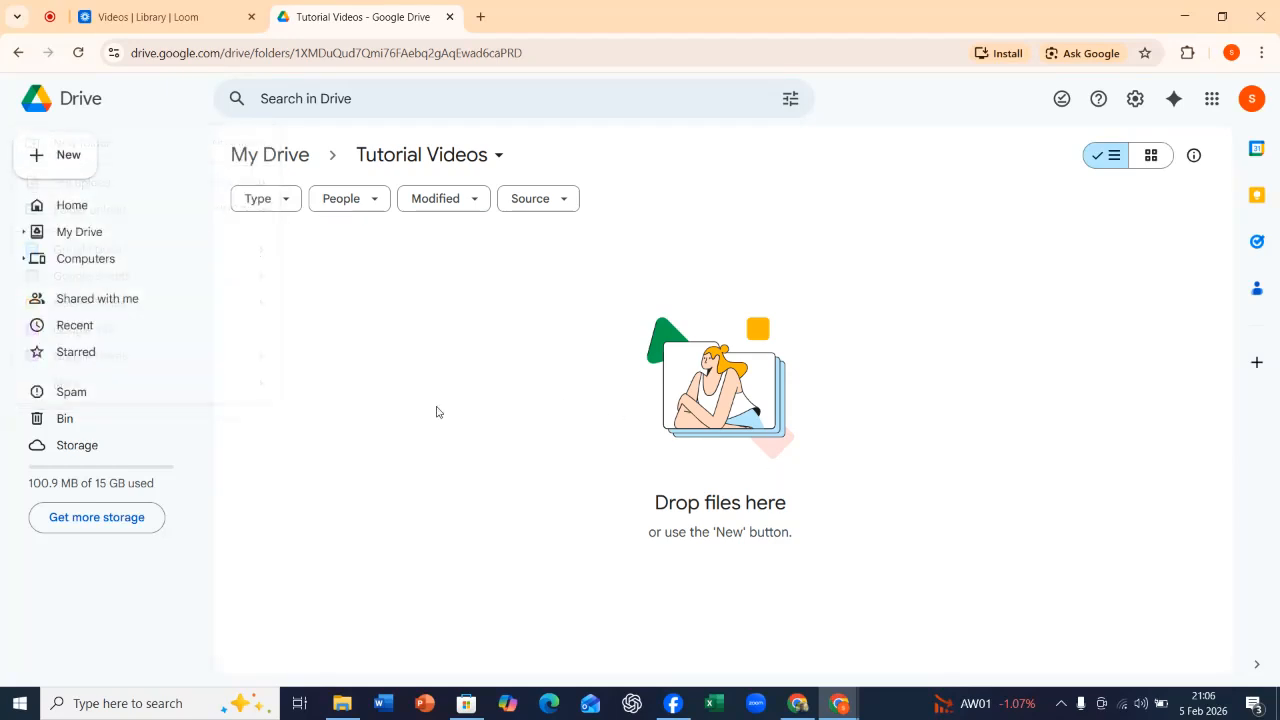
Upload the file 5 BOOKS YOU MUST READ FOR SUCCESS from the computer's Documents folder into Tutorial Videos.
left_click(82, 163)
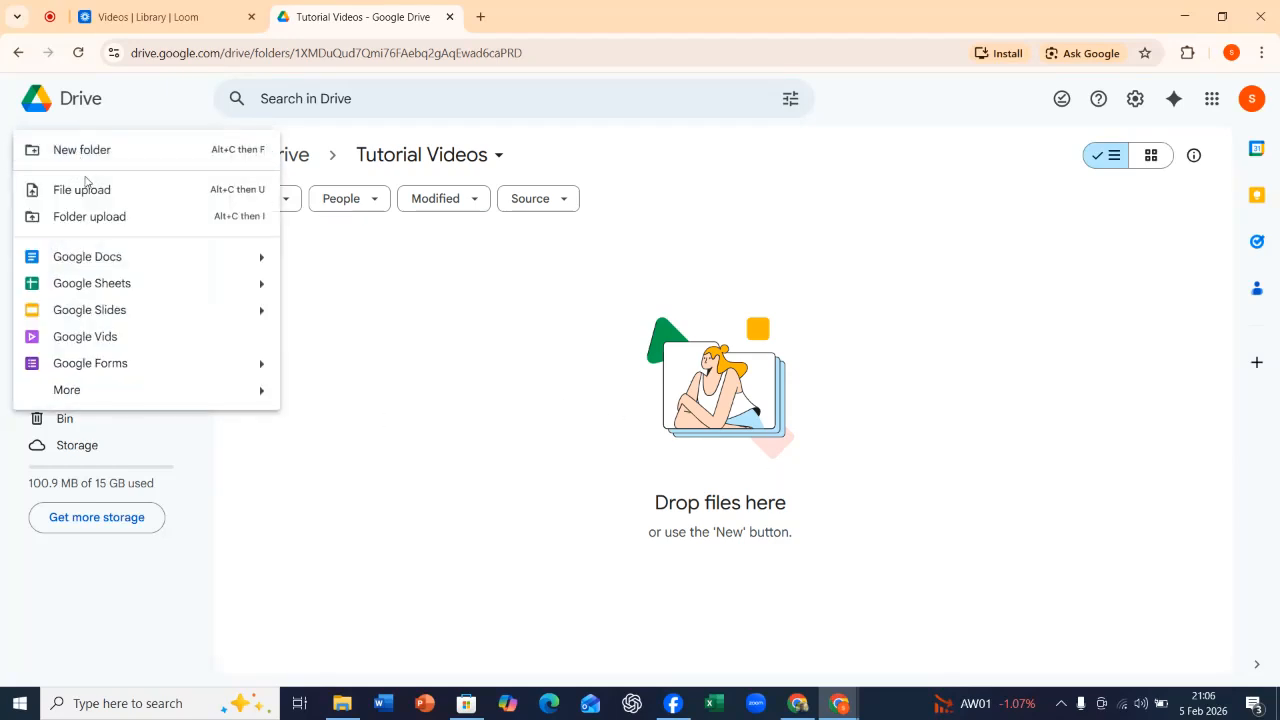
left_click(107, 190)
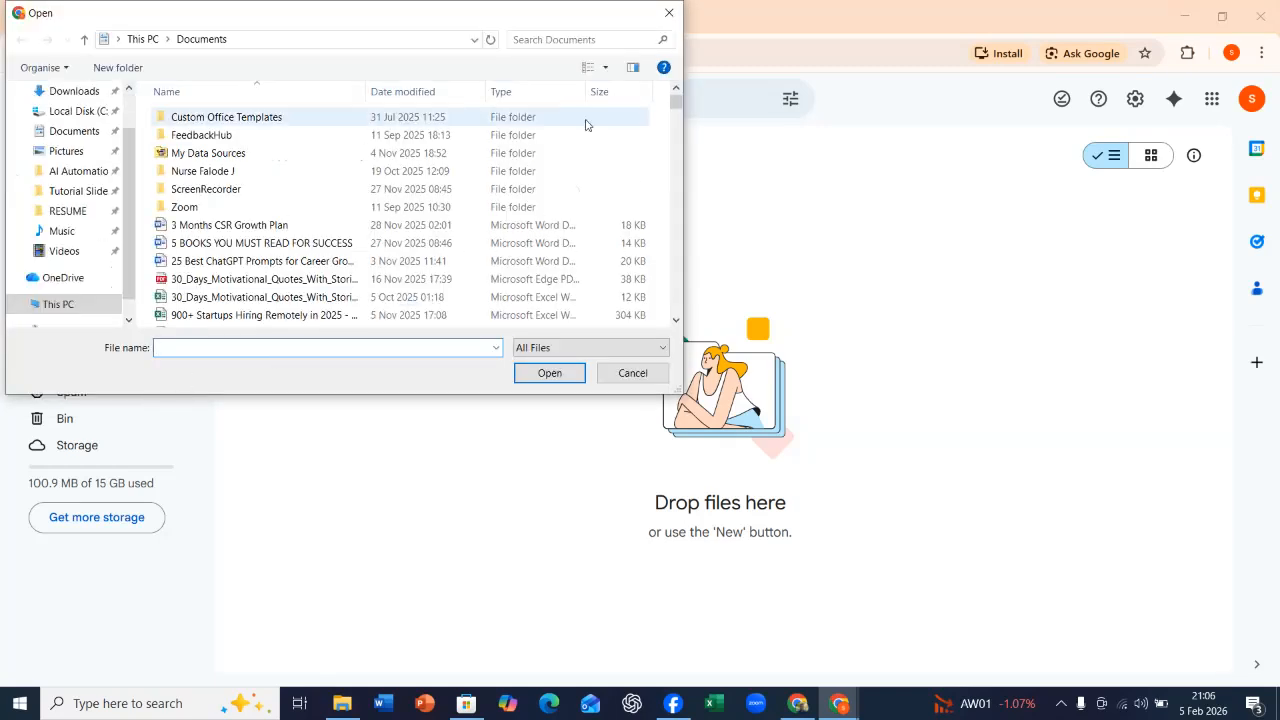
left_click(270, 246)
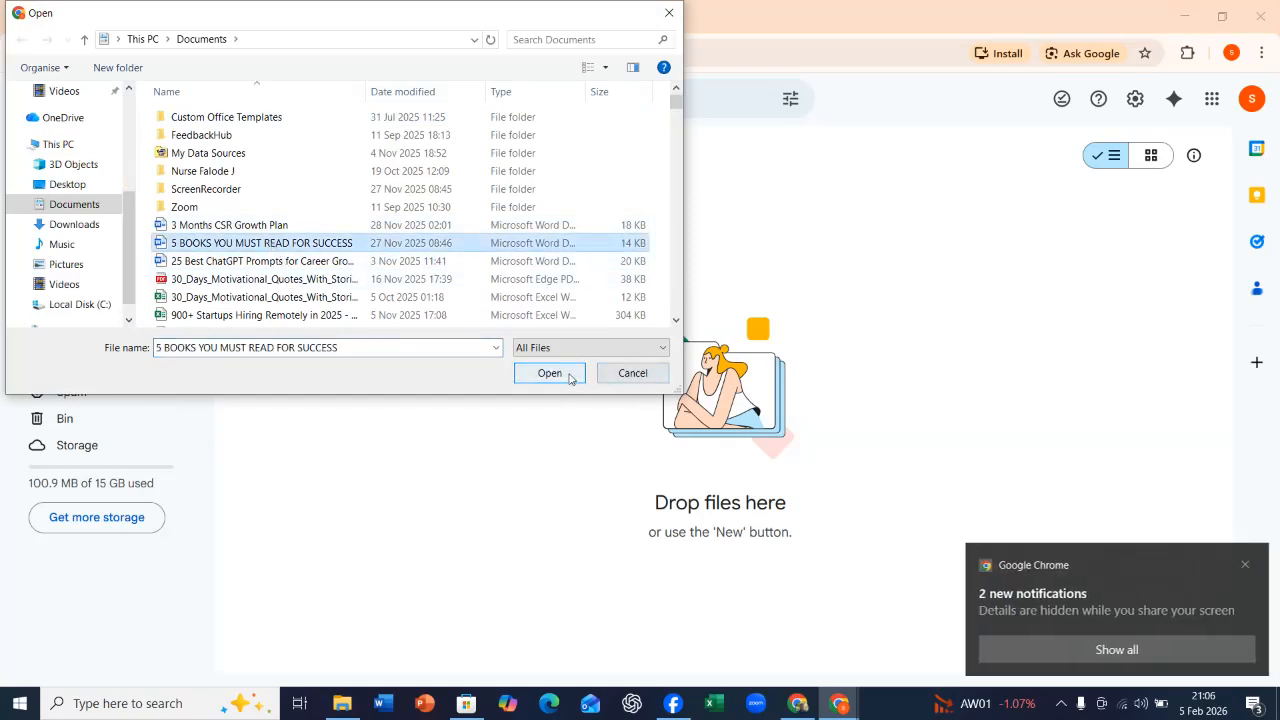
left_click(1243, 565)
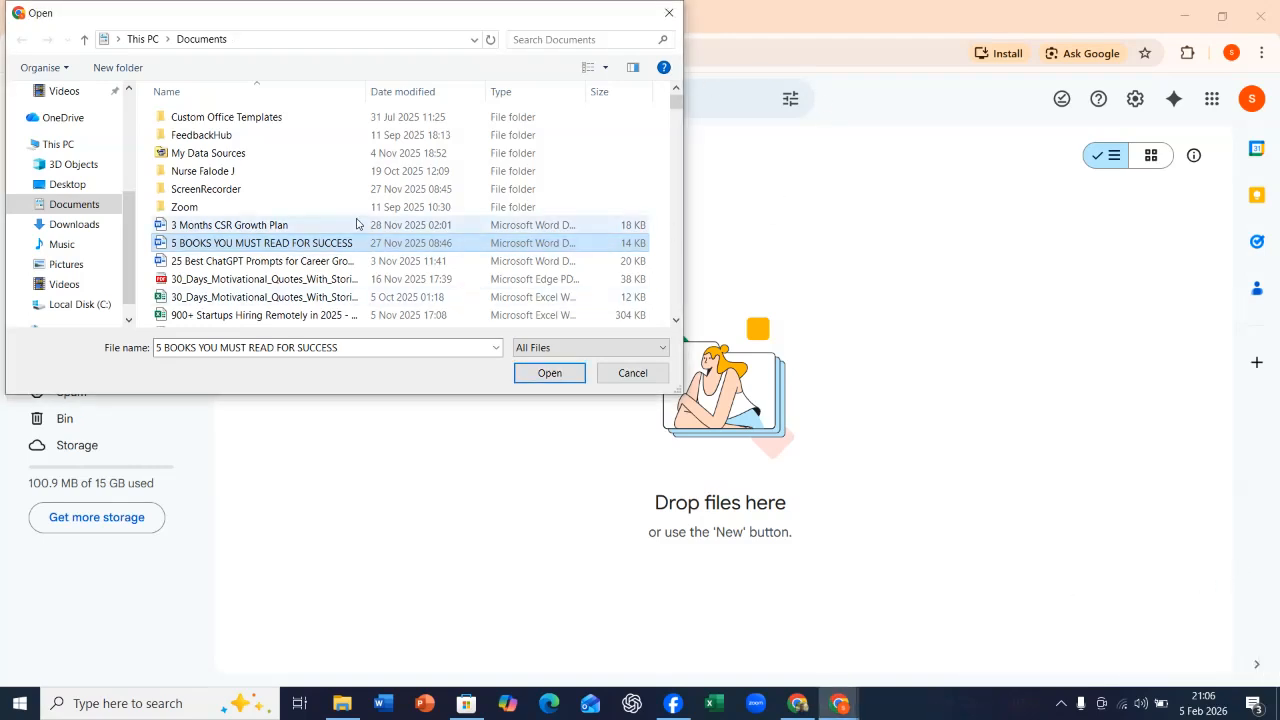
left_click(553, 379)
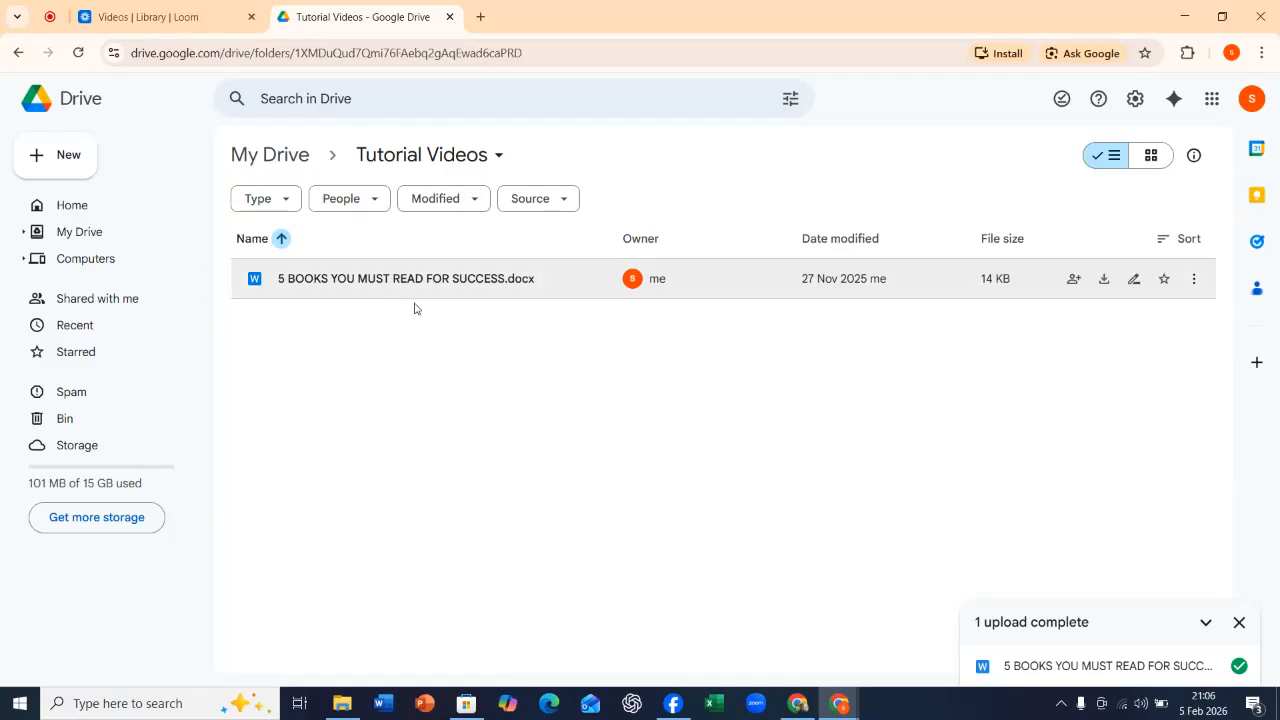
Upload the nurse's folder from the computer's Documents folder into Tutorial Videos and dismiss the upload notice.
left_click(82, 162)
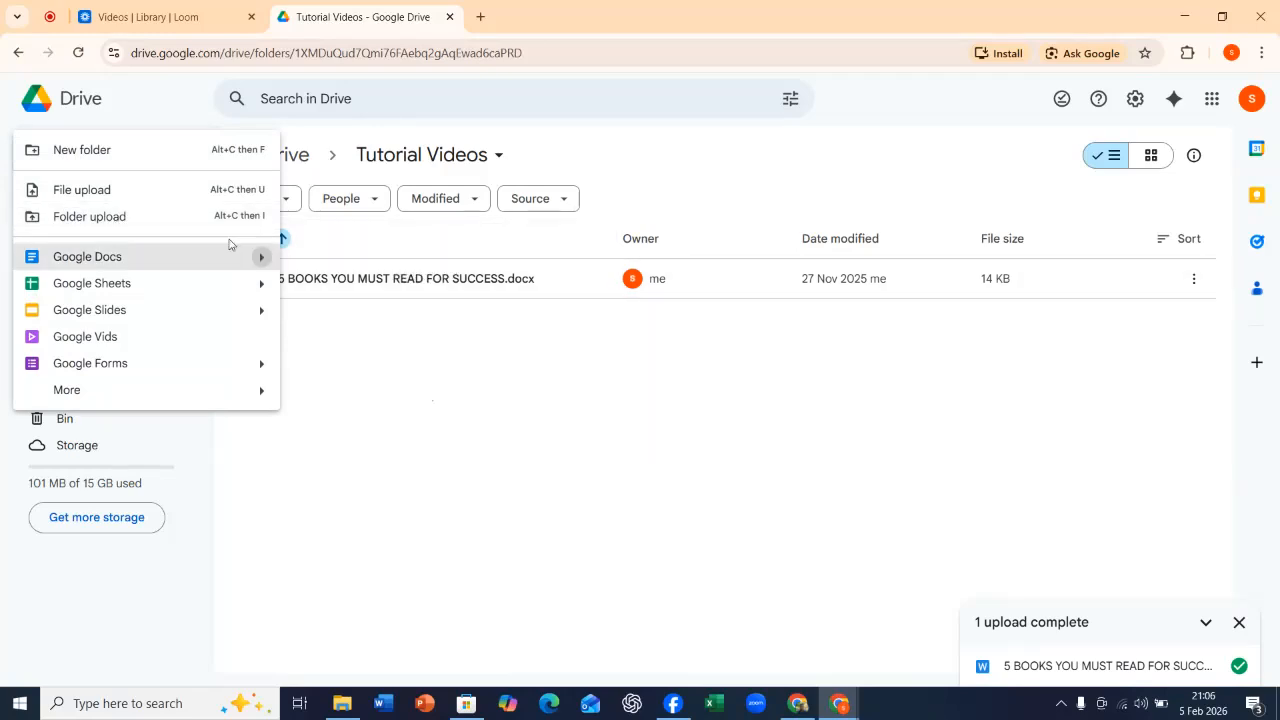
left_click(127, 218)
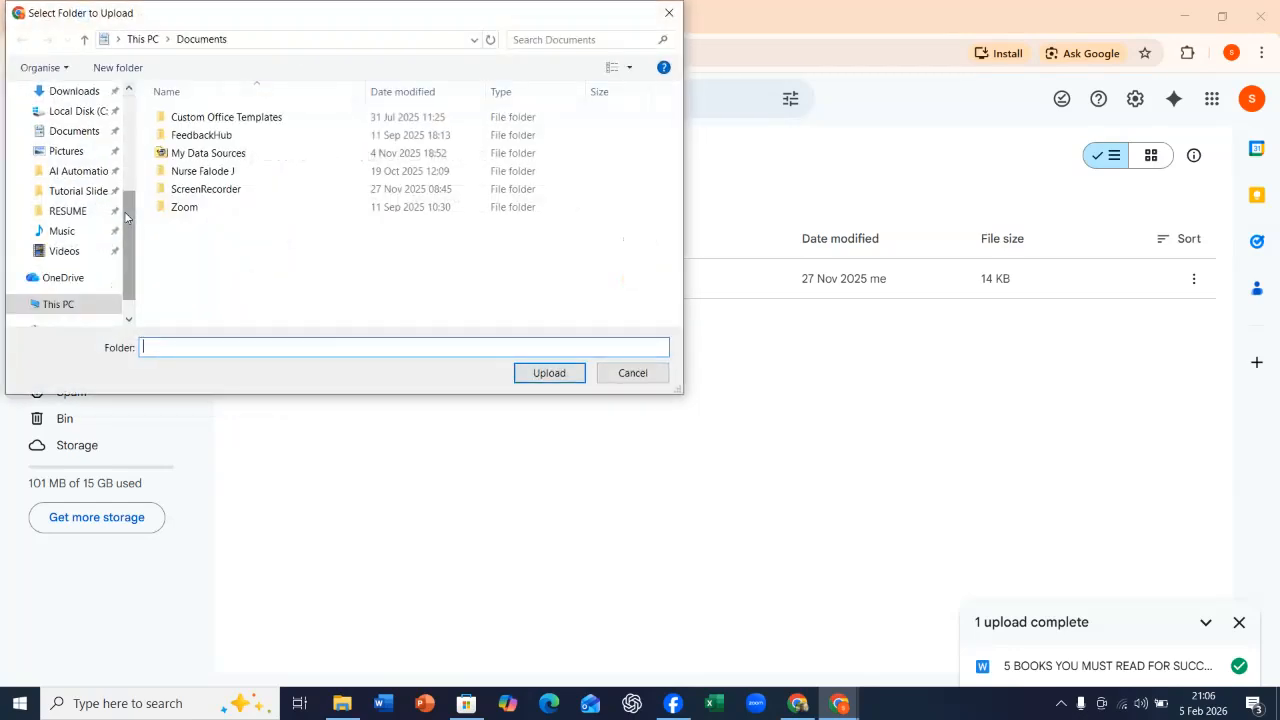
left_click(210, 175)
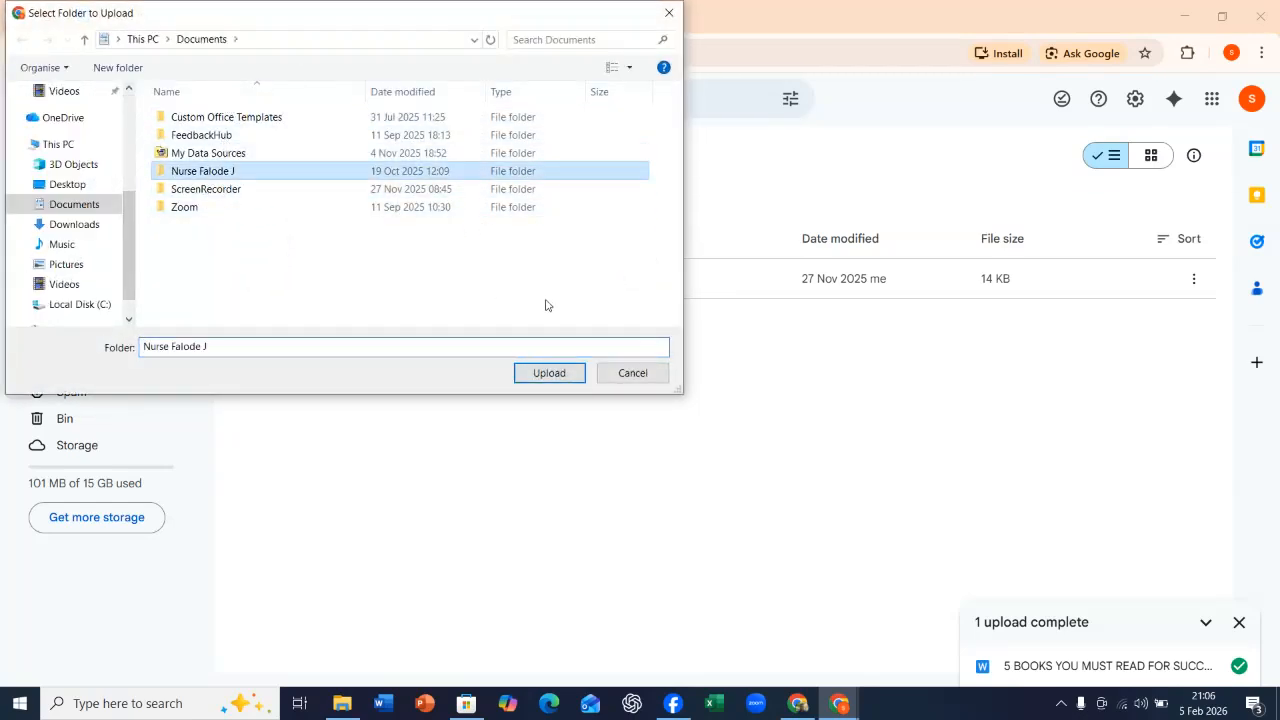
left_click(545, 373)
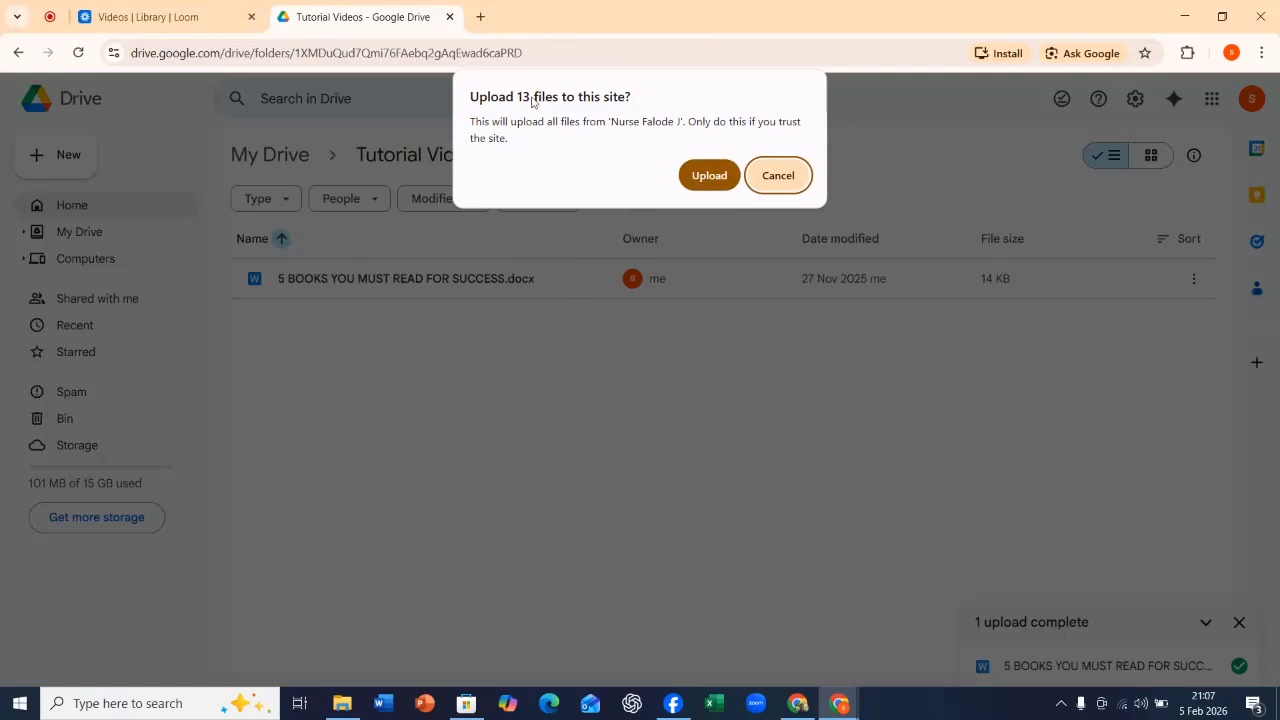
left_click(709, 176)
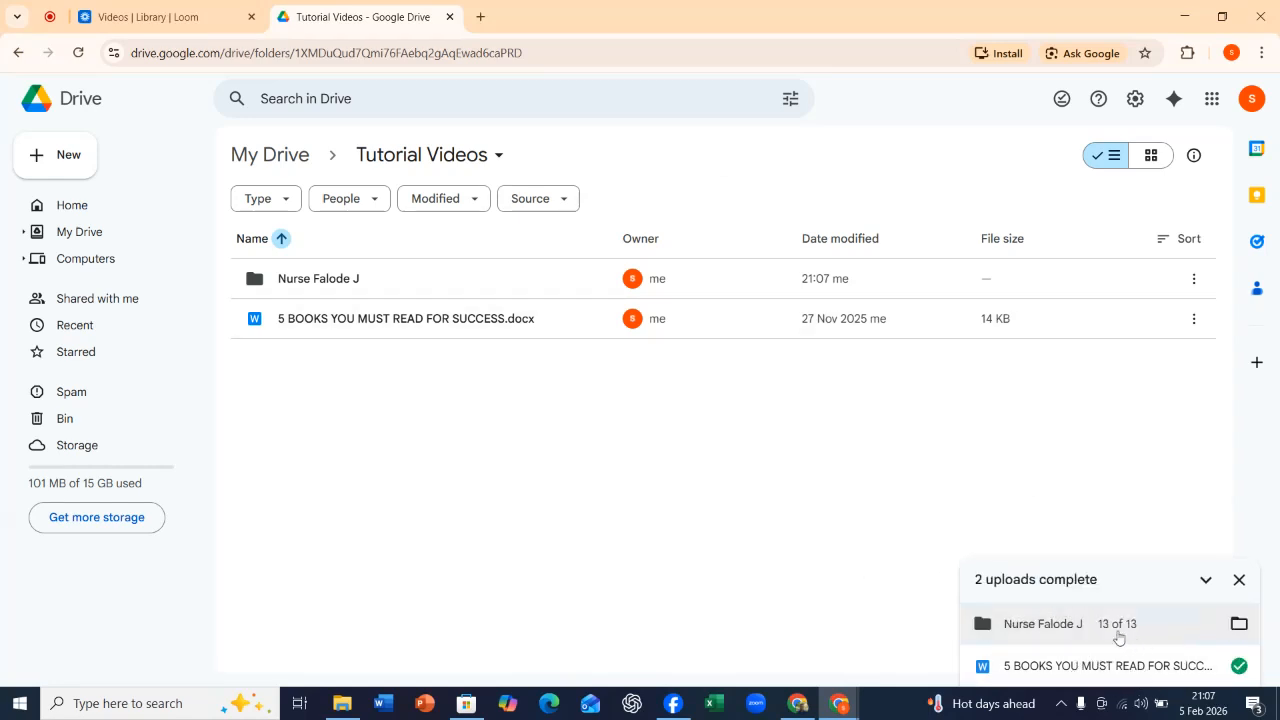
left_click(1240, 582)
Open the uploaded folder inside Tutorial Videos and look through its files.
double_click(310, 279)
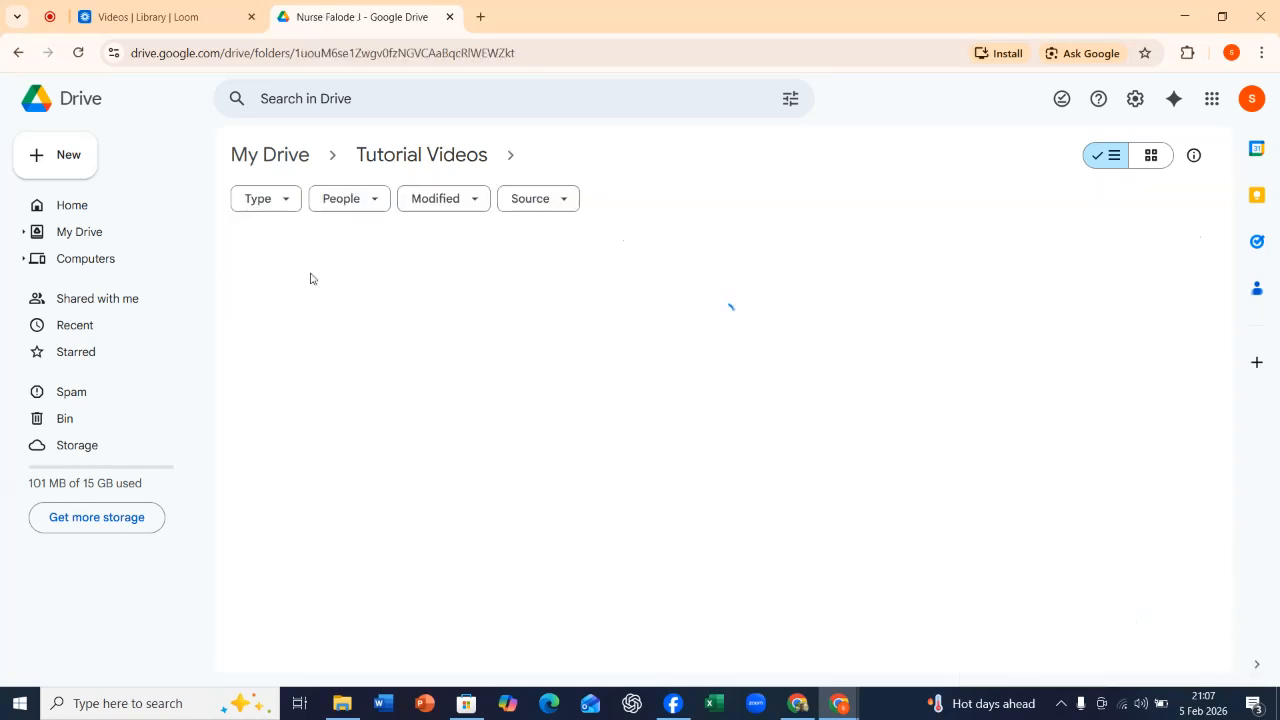
scroll(444, 335, "down", 1)
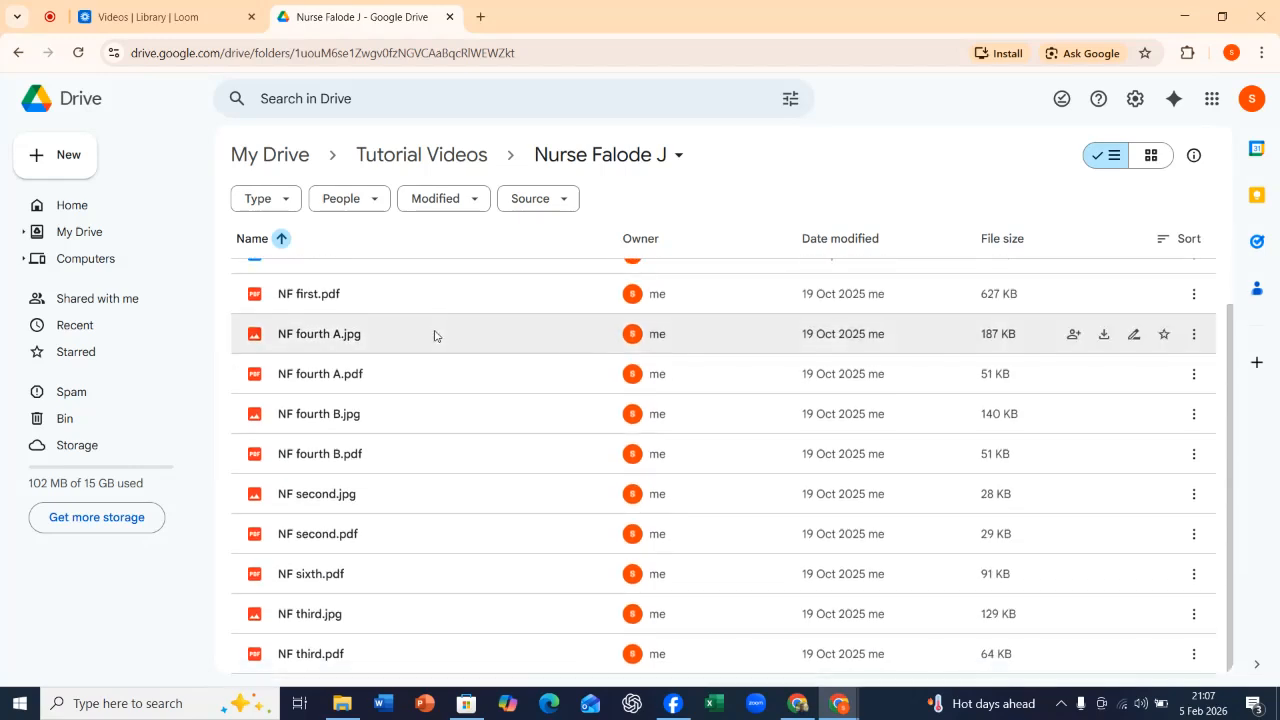
scroll(438, 338, "up", 1)
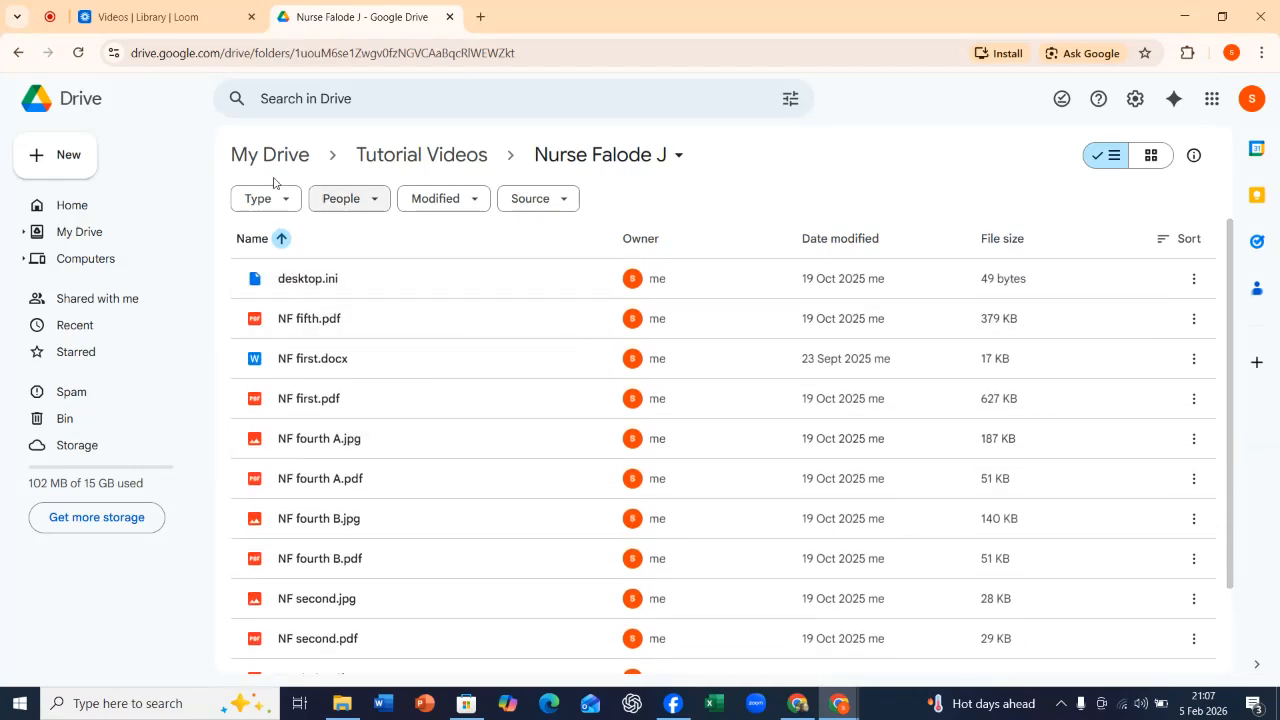
Start a blank Google Docs document from the uploaded folder and close it.
left_click(40, 157)
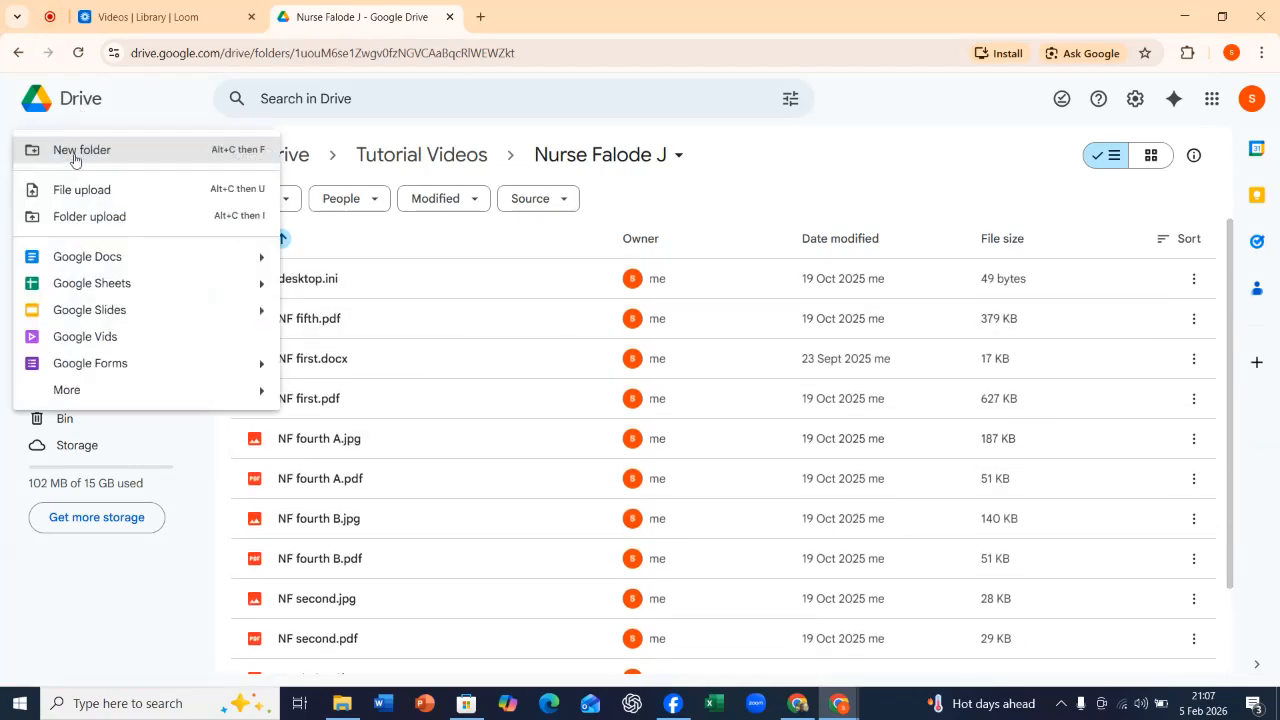
left_click(102, 258)
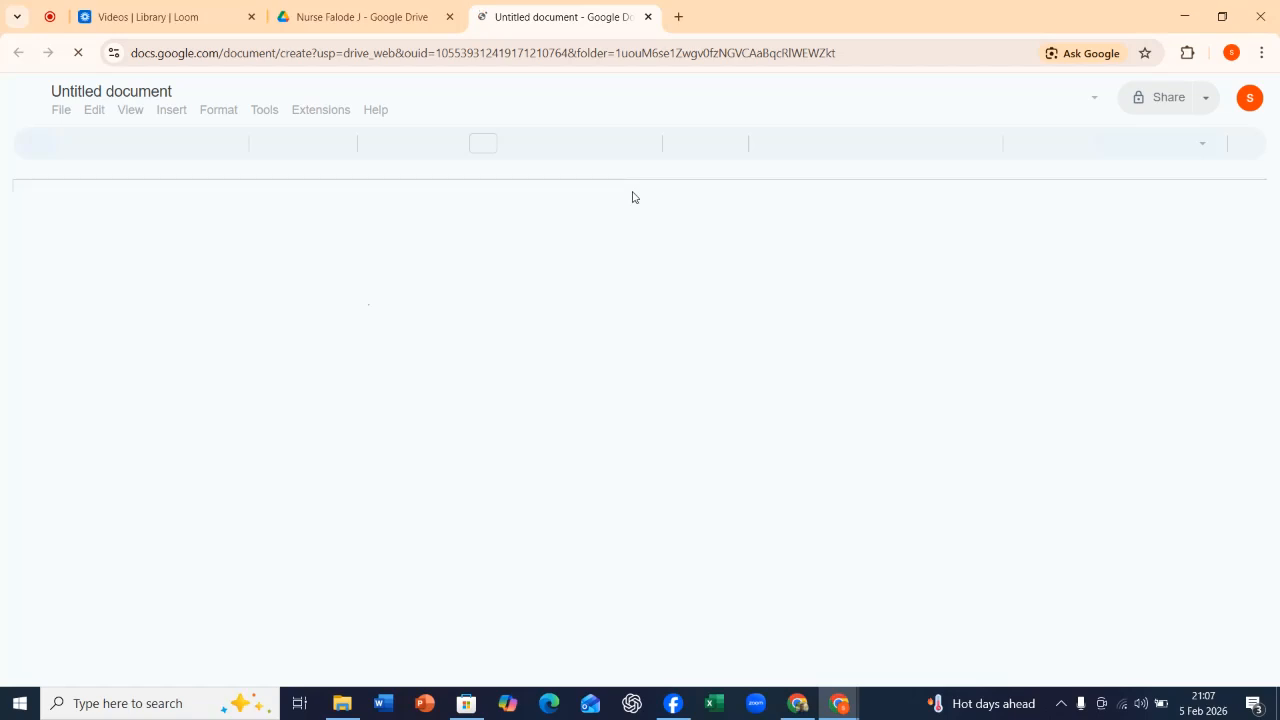
left_click(650, 18)
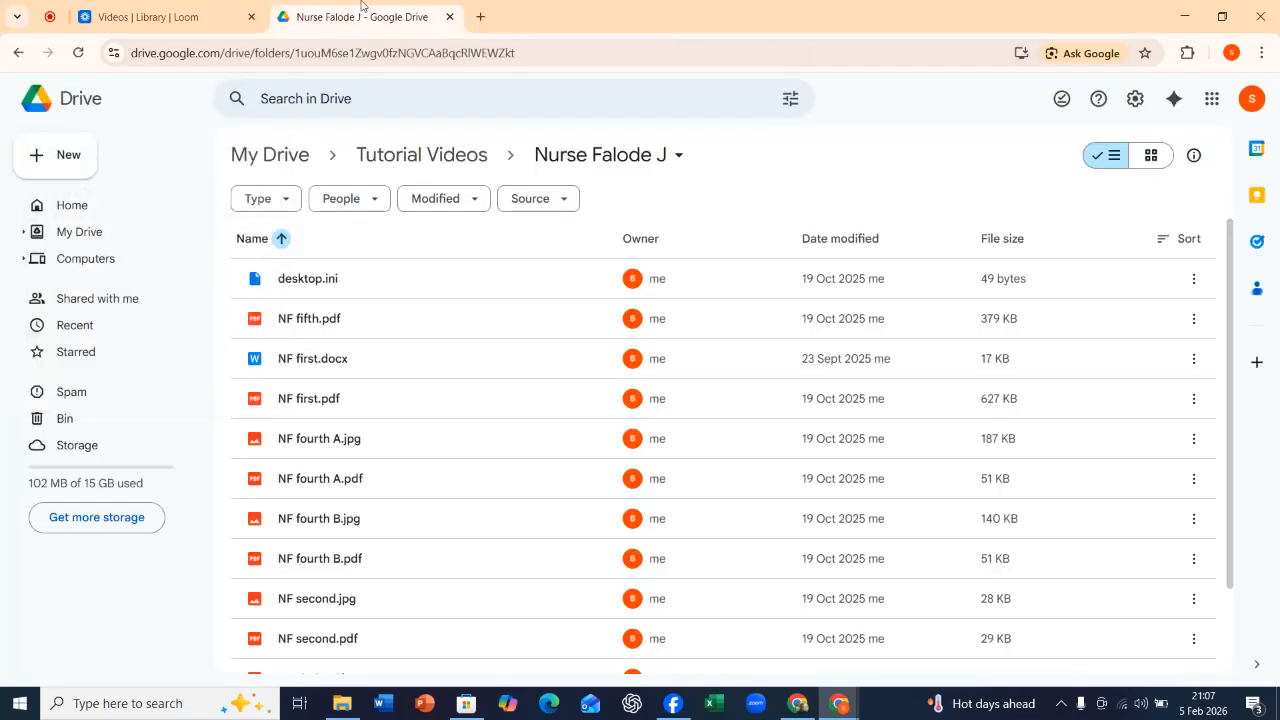
View the options for creating new items, including the Google Forms choices and the additional Google apps.
left_click(60, 155)
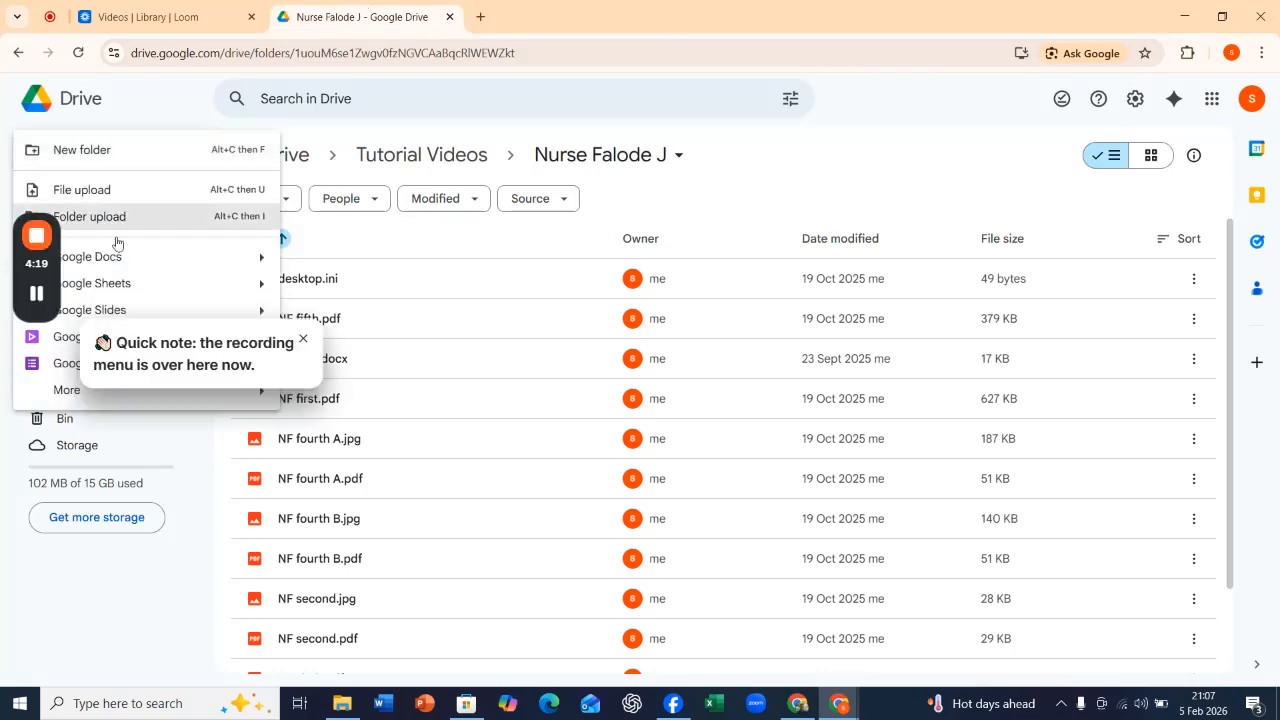
mouse_move(46, 290)
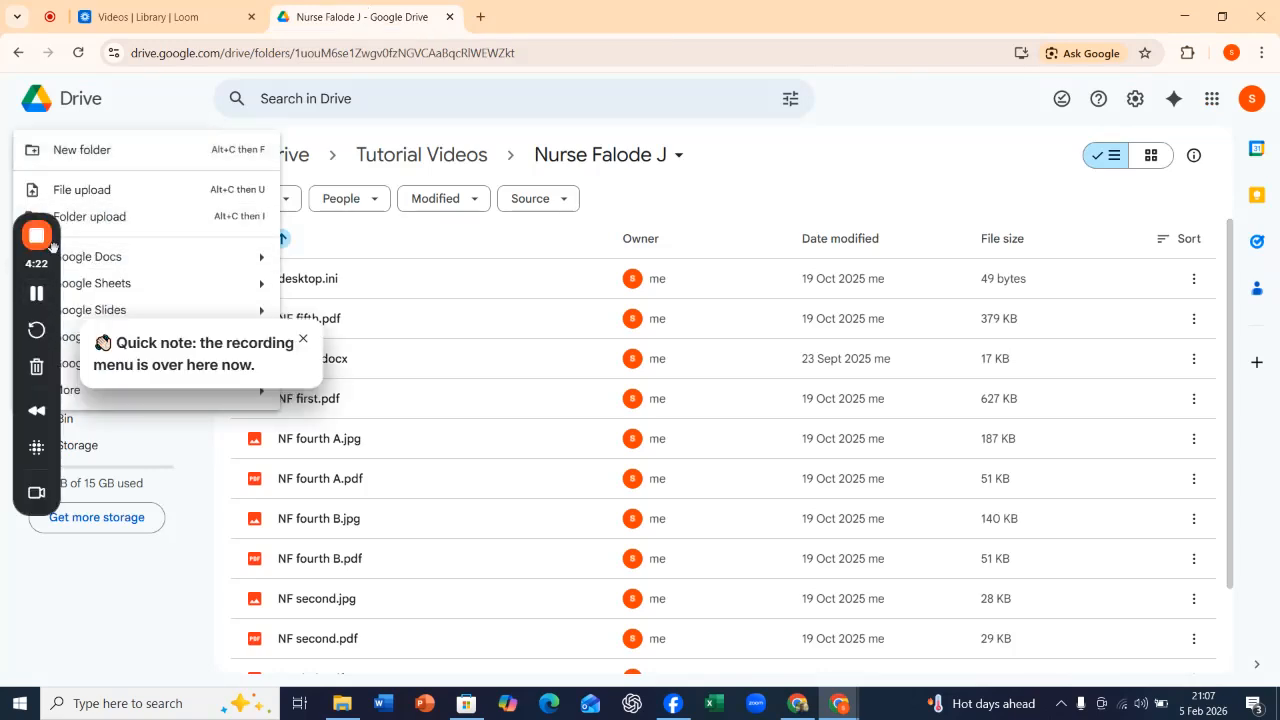
left_click_drag(32, 313, 18, 474)
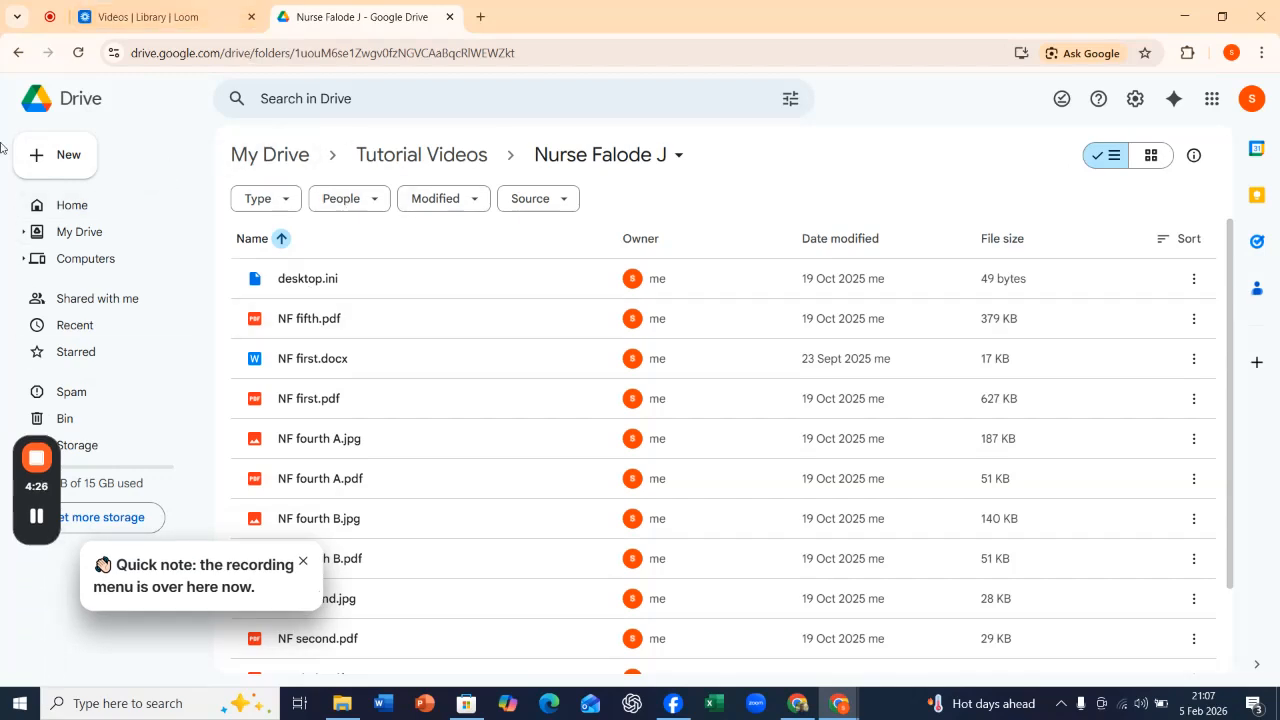
left_click(57, 158)
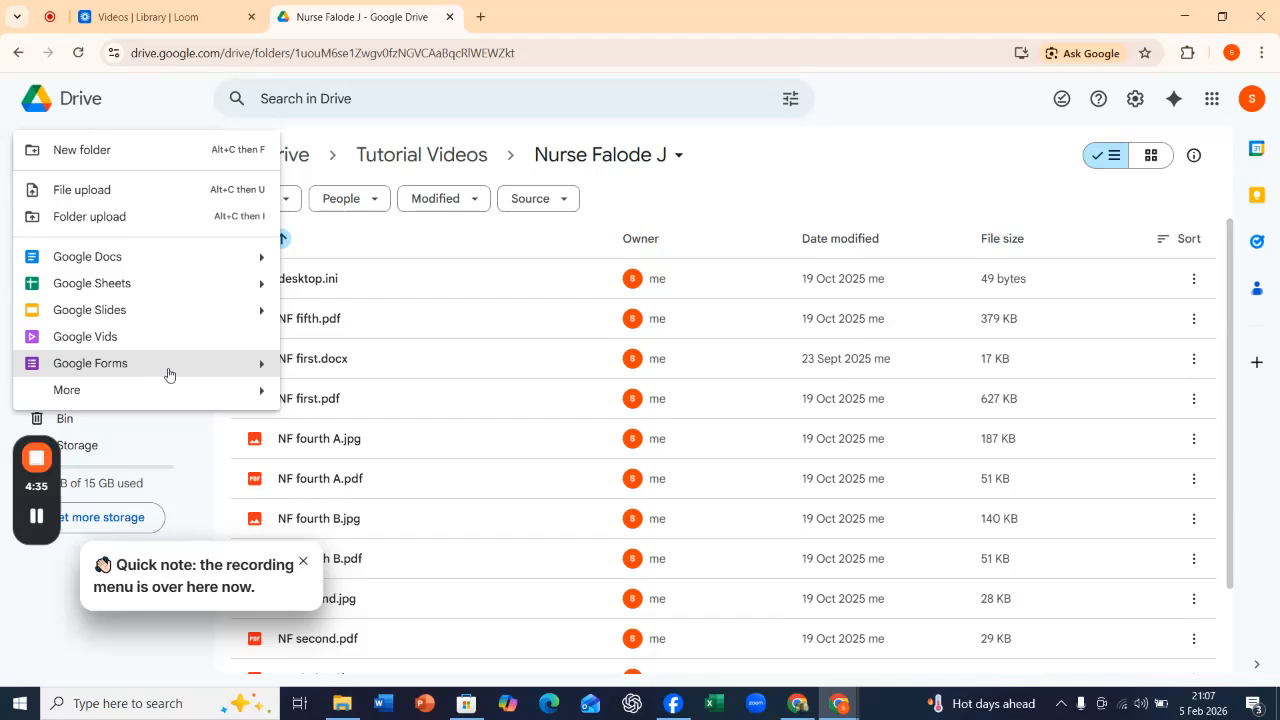
left_click(262, 366)
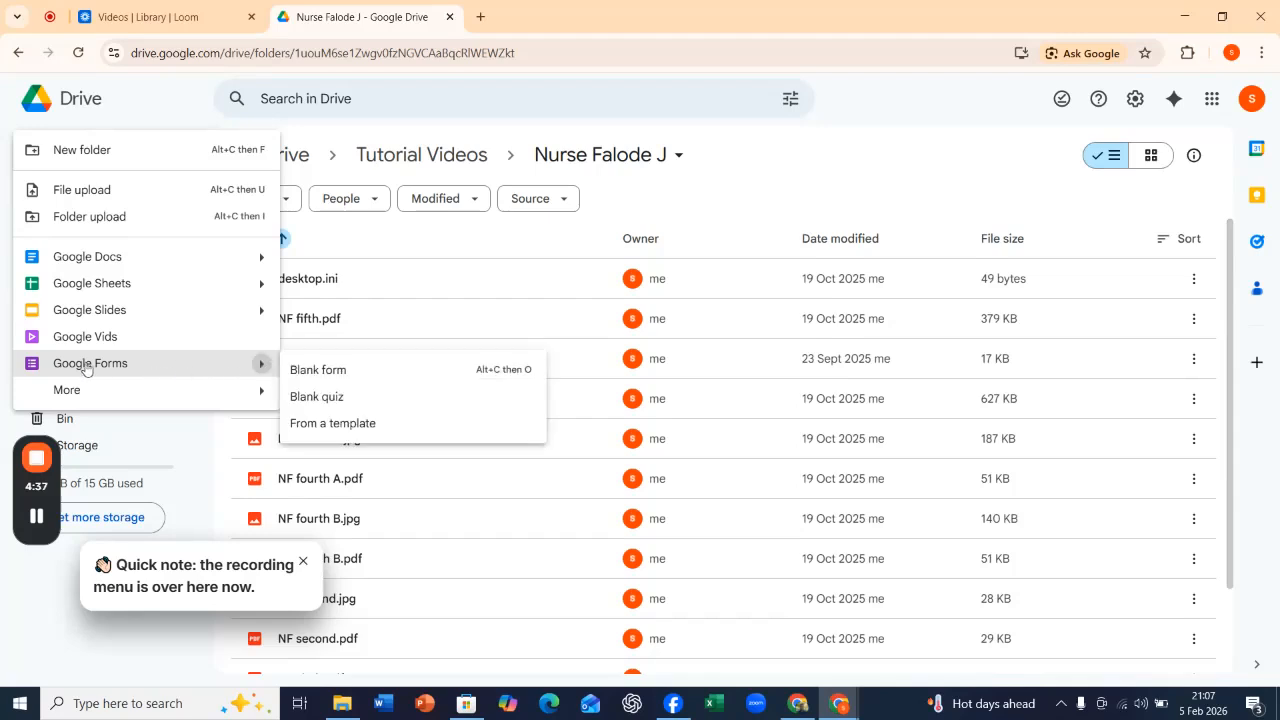
mouse_move(258, 400)
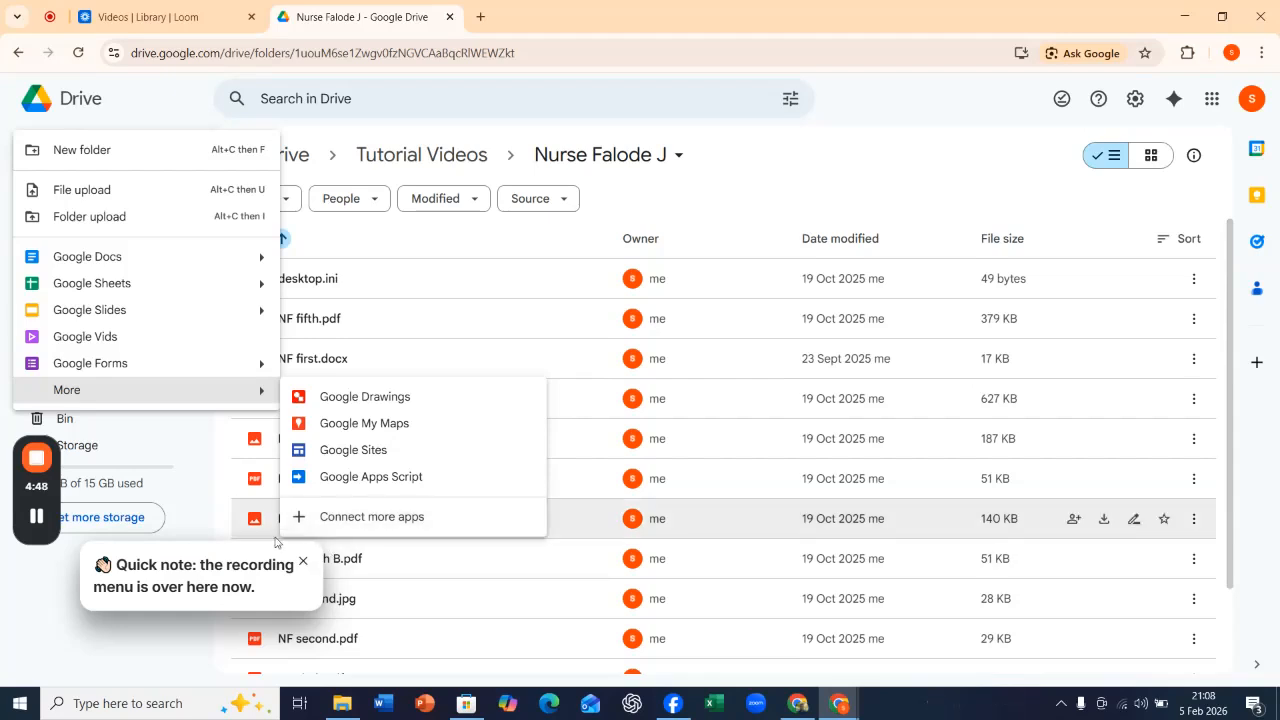
left_click(304, 566)
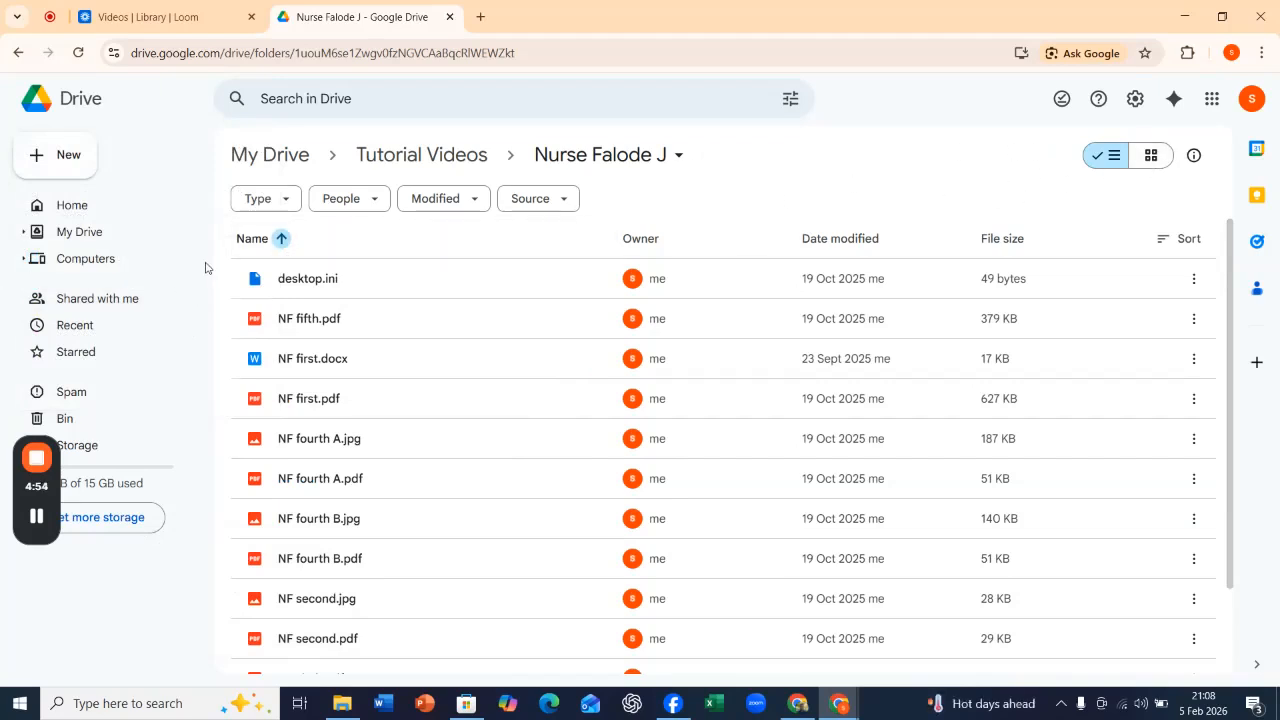
Open the sharing settings of 5 BOOKS YOU MUST READ FOR SUCCESS.docx in My Drive.
left_click(68, 207)
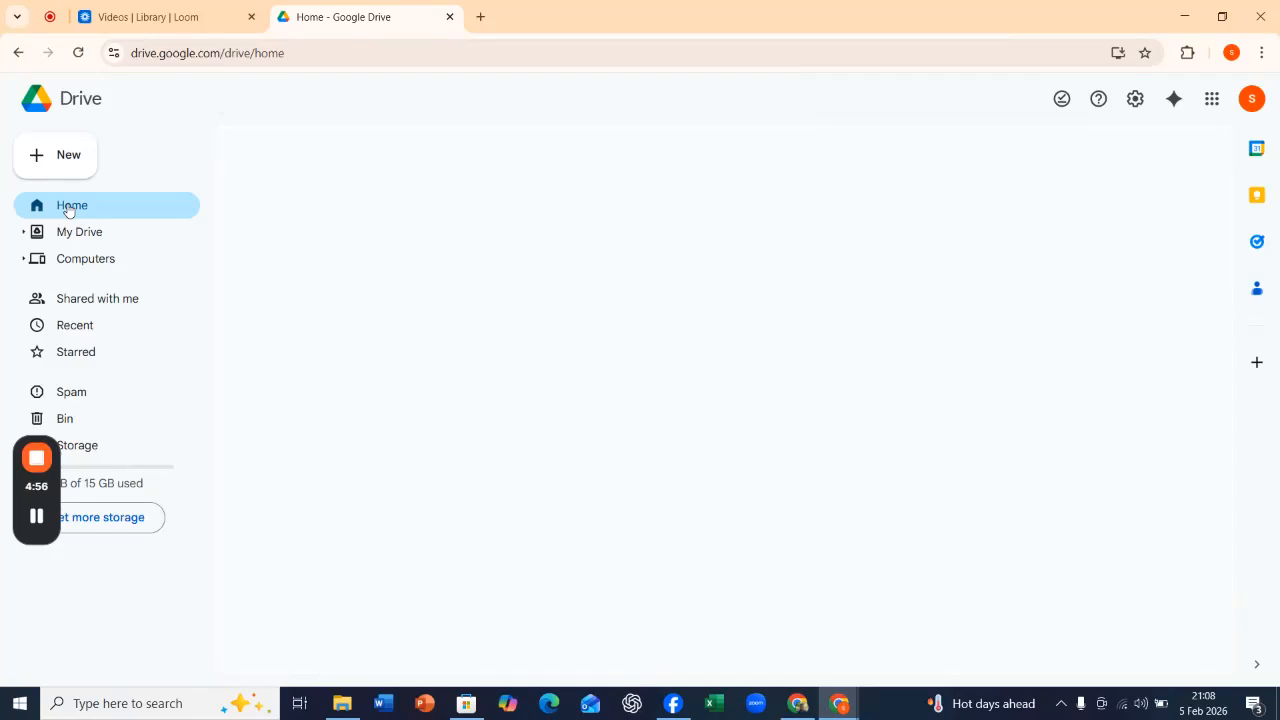
left_click(80, 240)
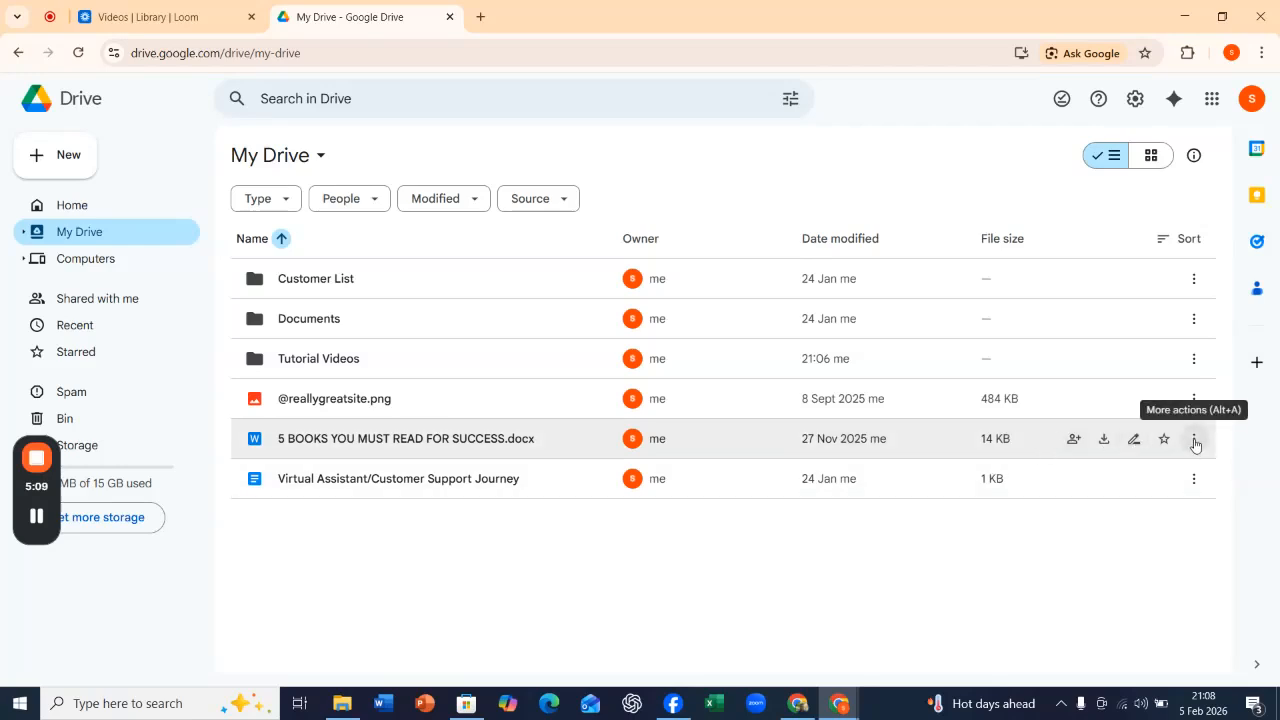
left_click(1193, 442)
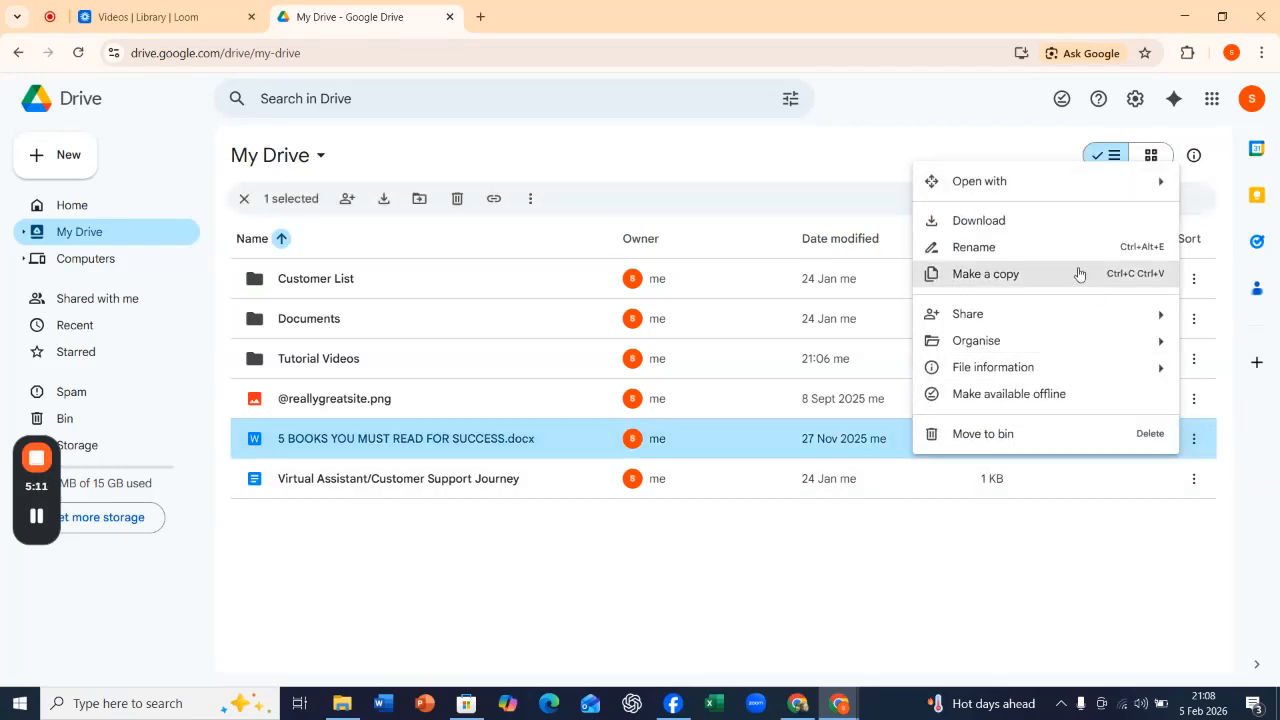
mouse_move(1151, 314)
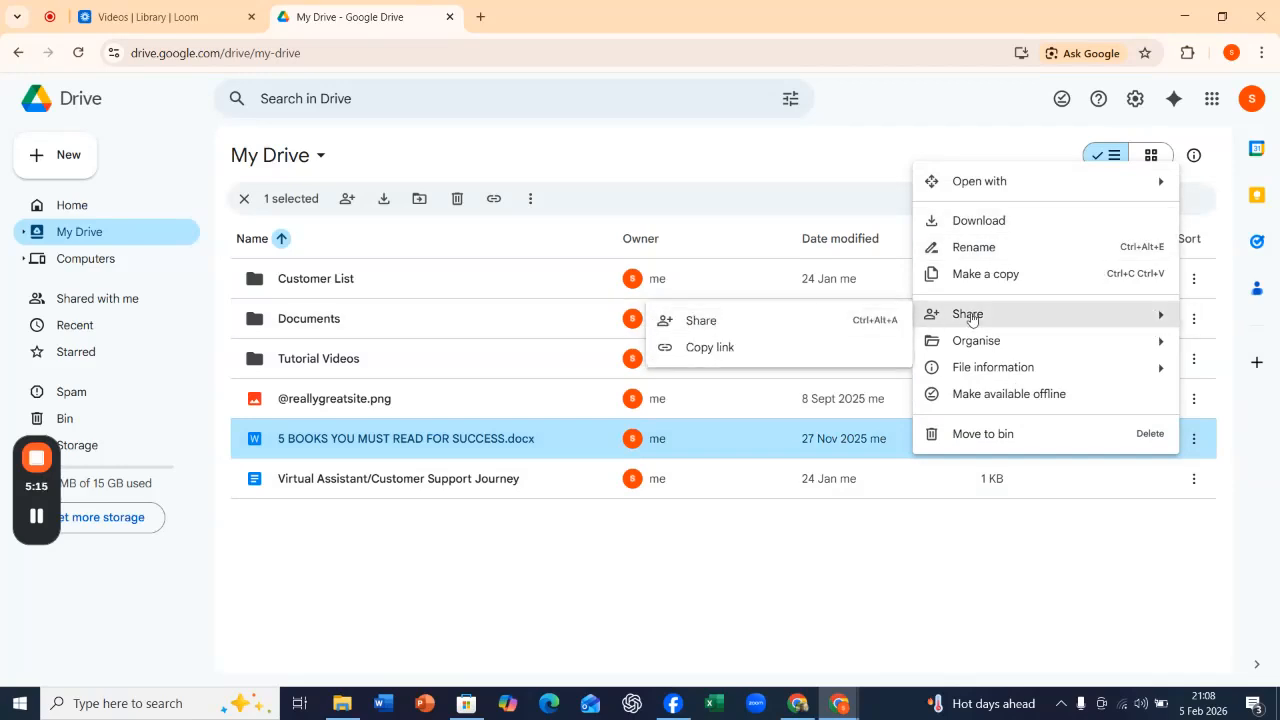
left_click(701, 320)
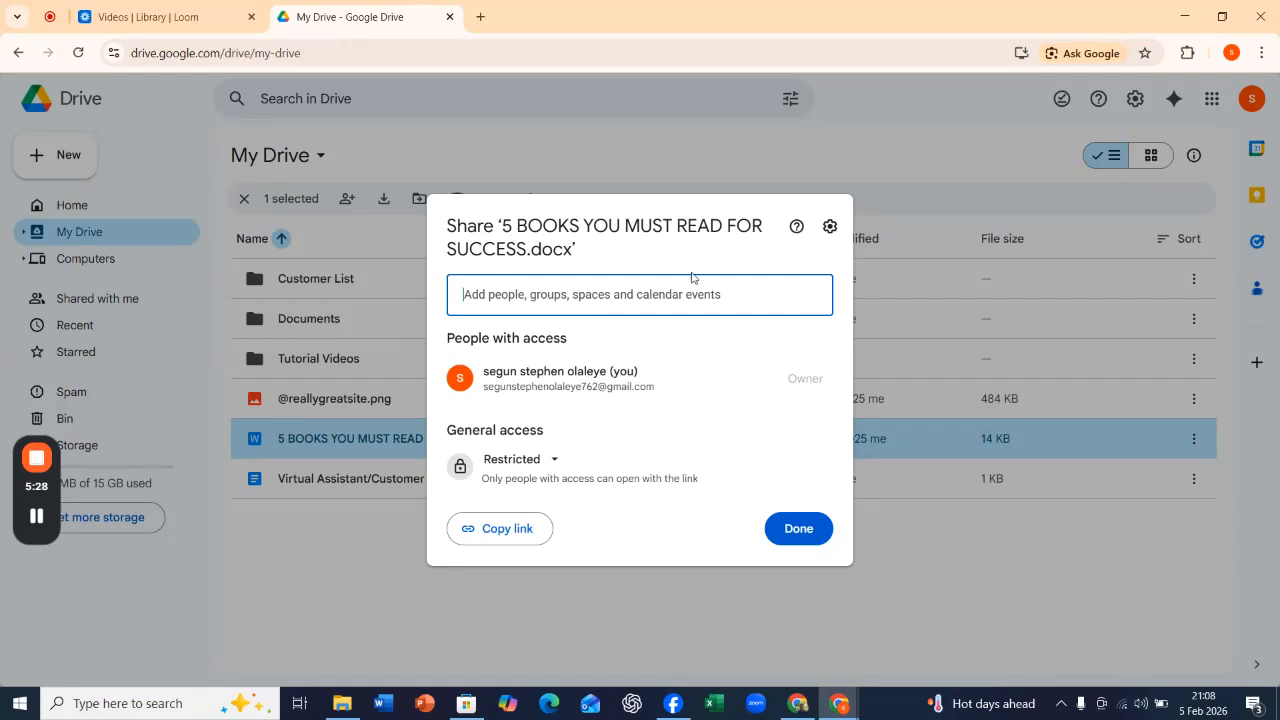
Set the file's general access to Anyone with the link, review the available roles and keep Viewer.
left_click(553, 459)
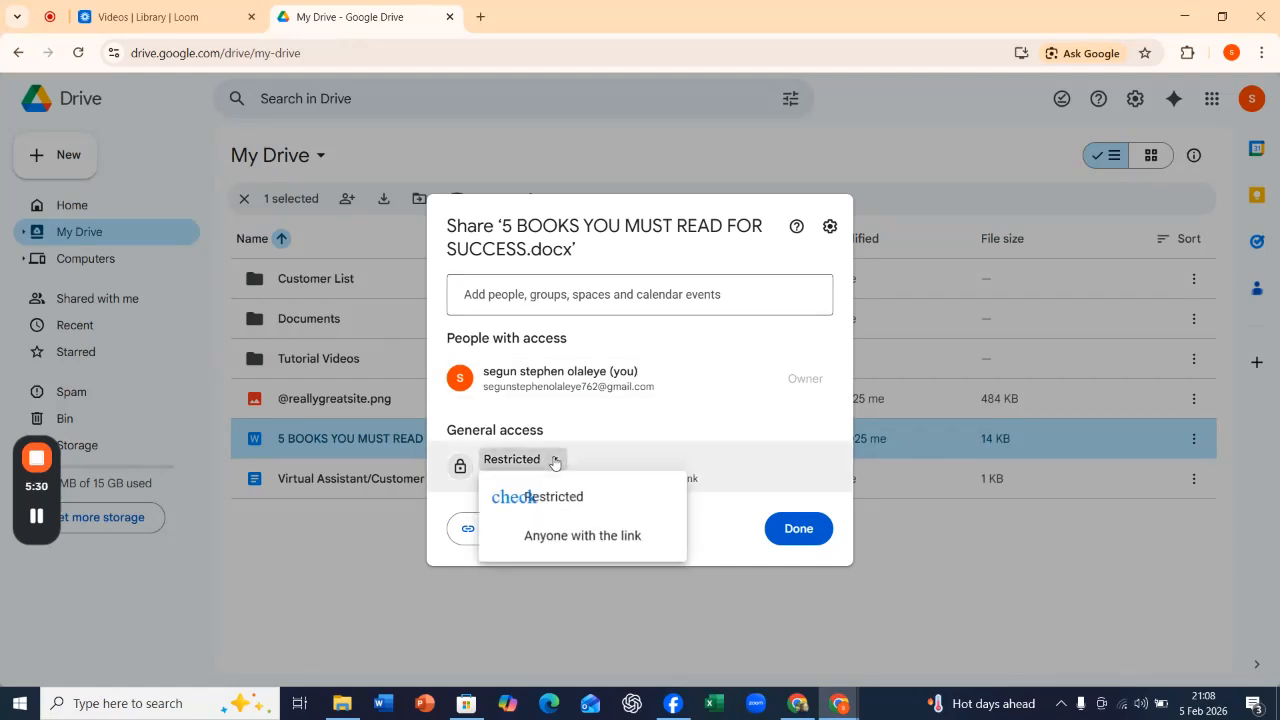
left_click(556, 462)
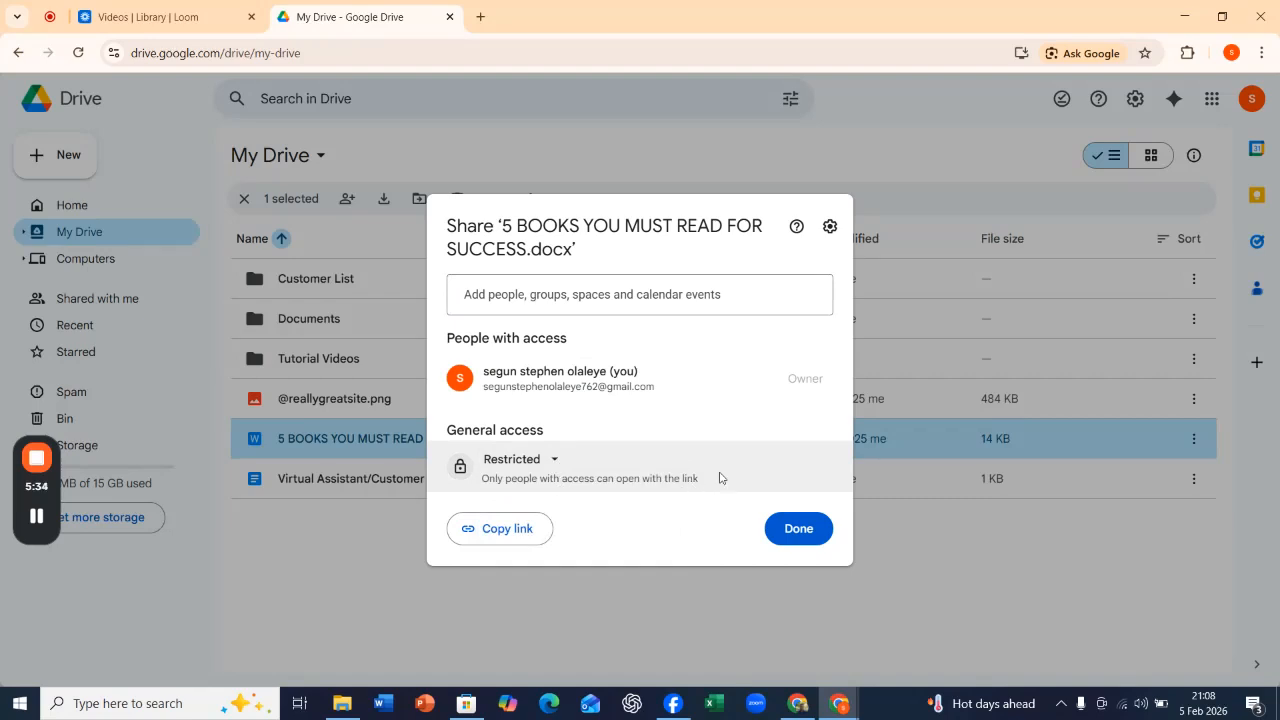
left_click(556, 463)
left_click(570, 549)
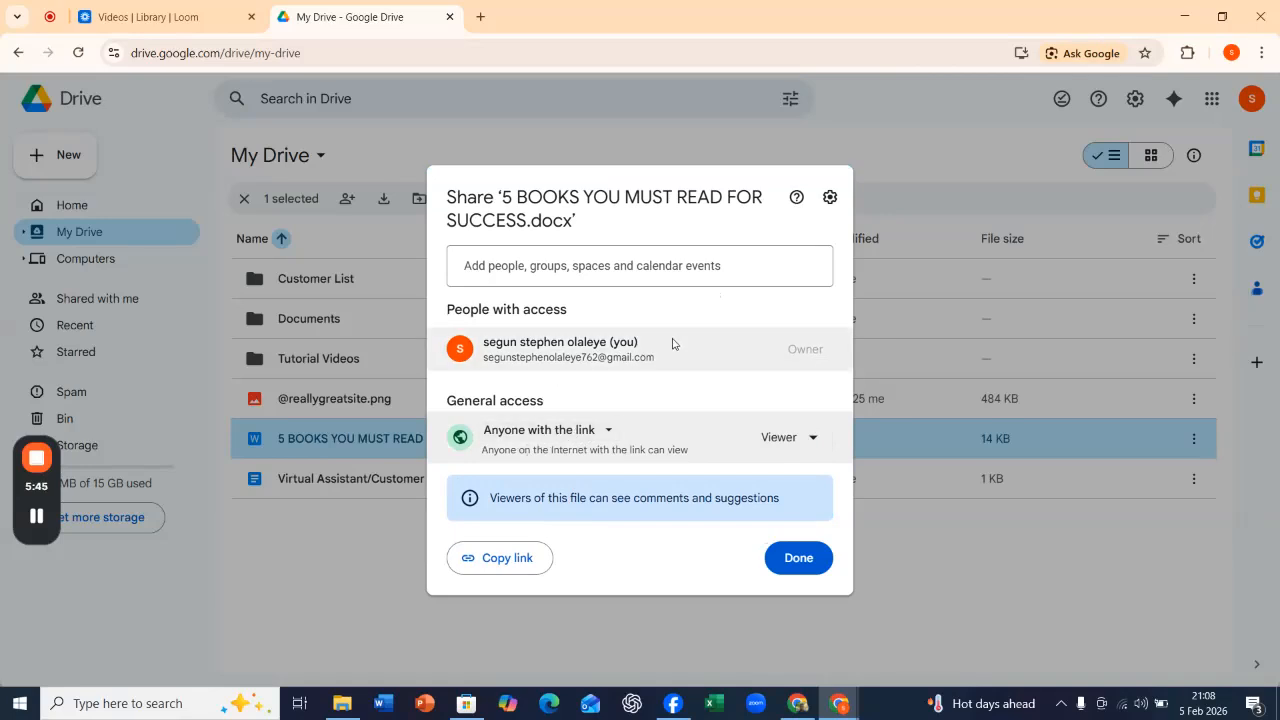
left_click(815, 440)
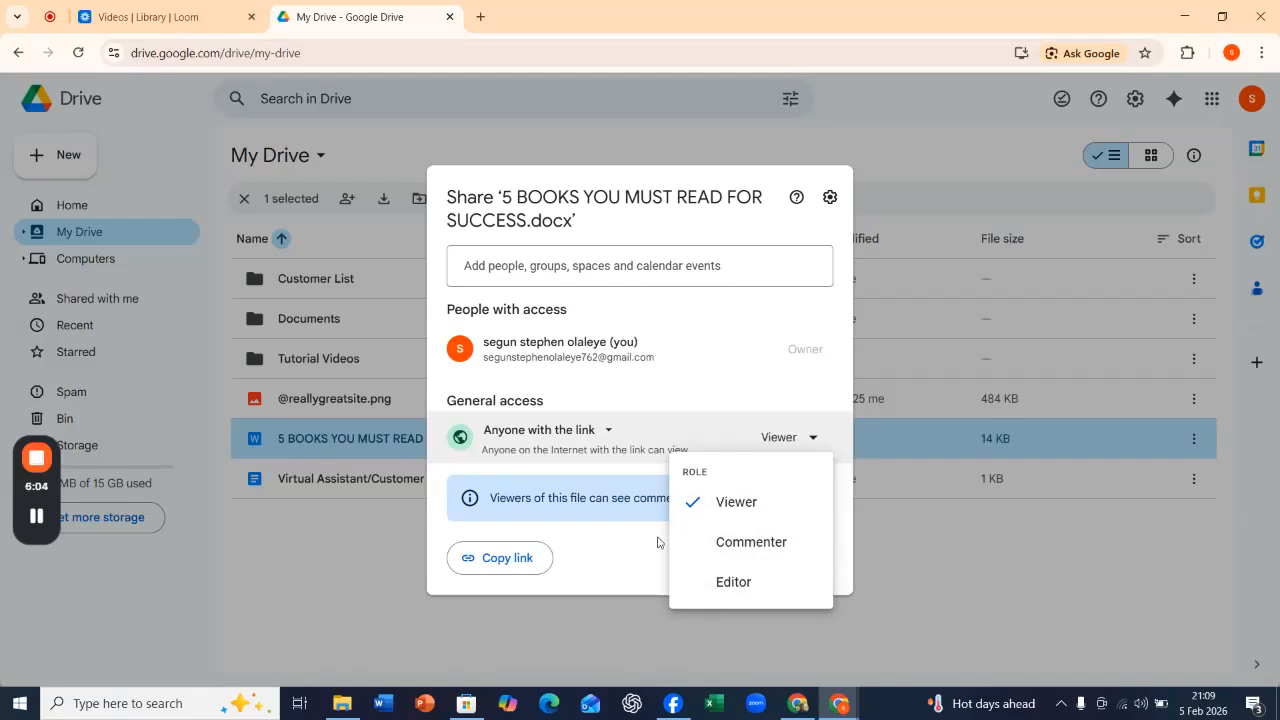
left_click(811, 448)
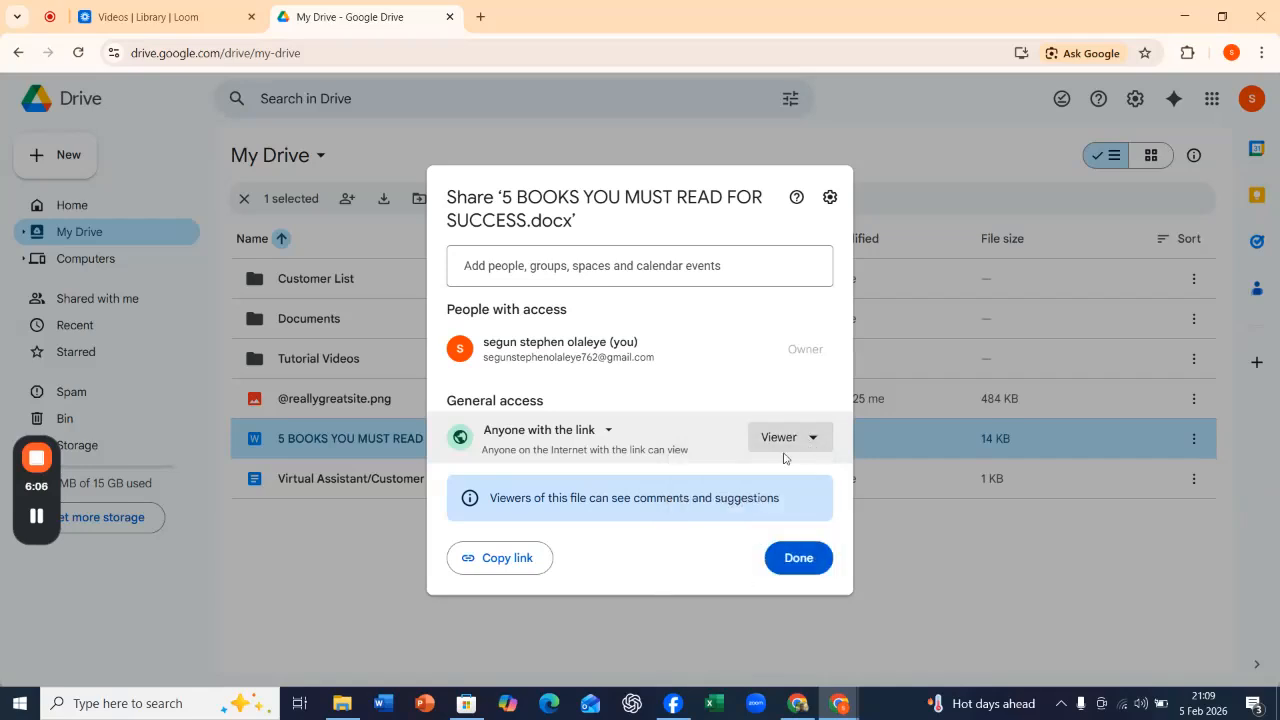
Copy the file's sharing link, finish sharing and clear the file selection.
left_click(500, 566)
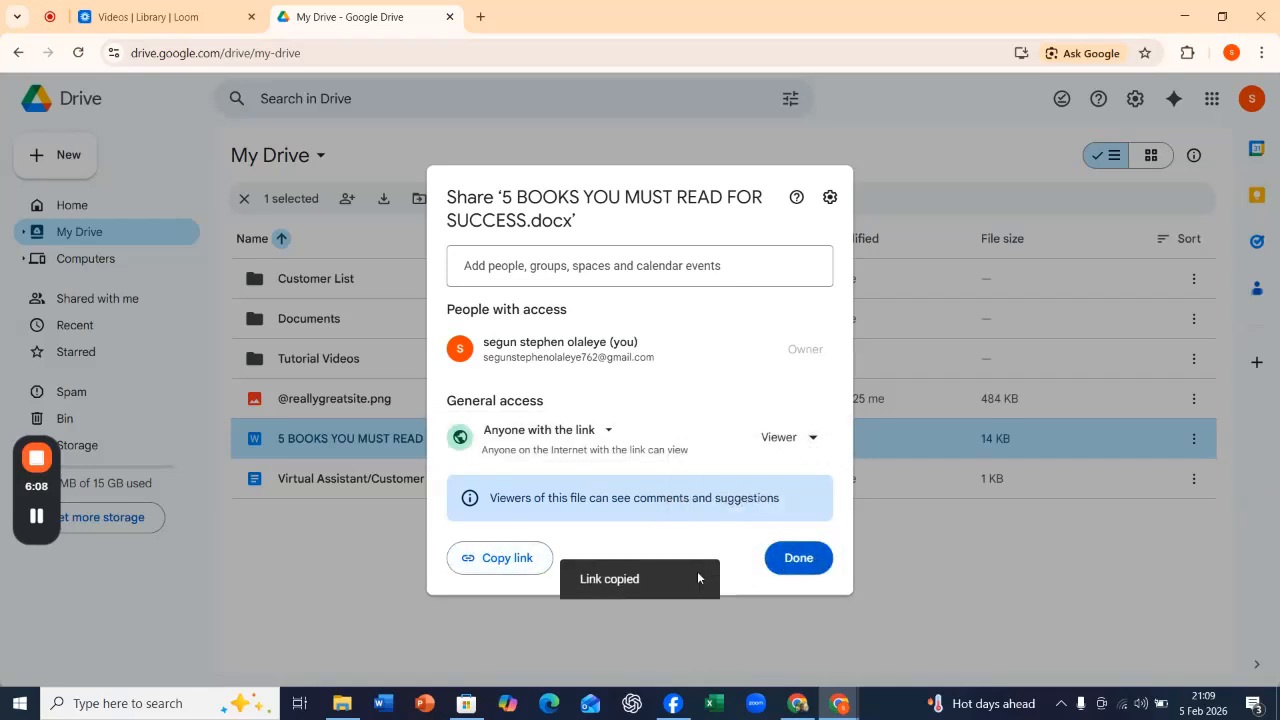
left_click(796, 560)
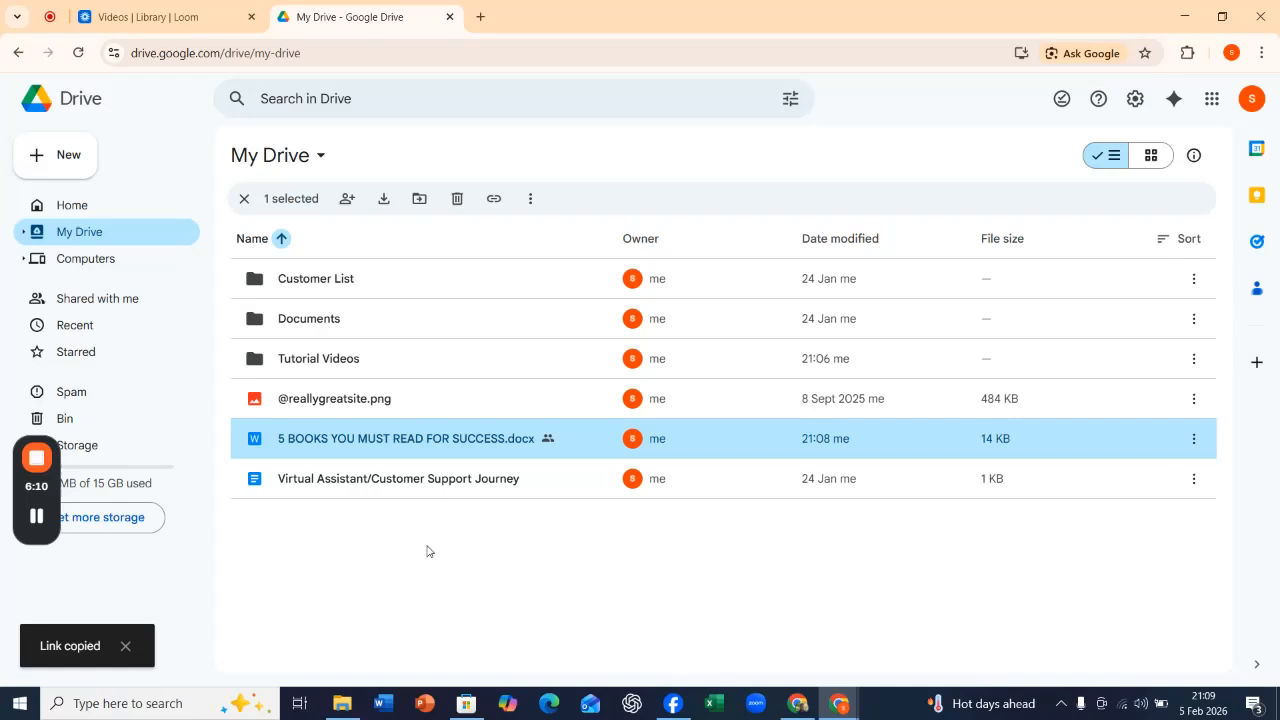
left_click(243, 200)
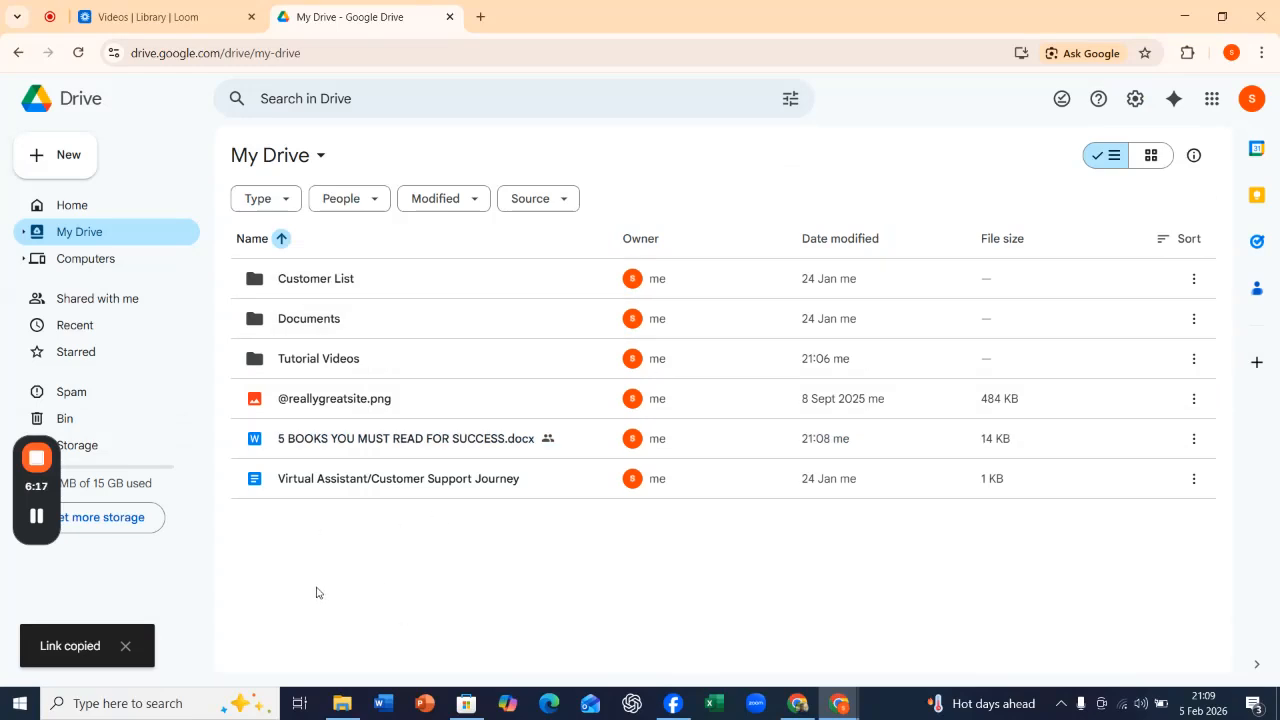
Search Google for dropbox in a new browser tab and open the Dropbox website.
left_click(481, 18)
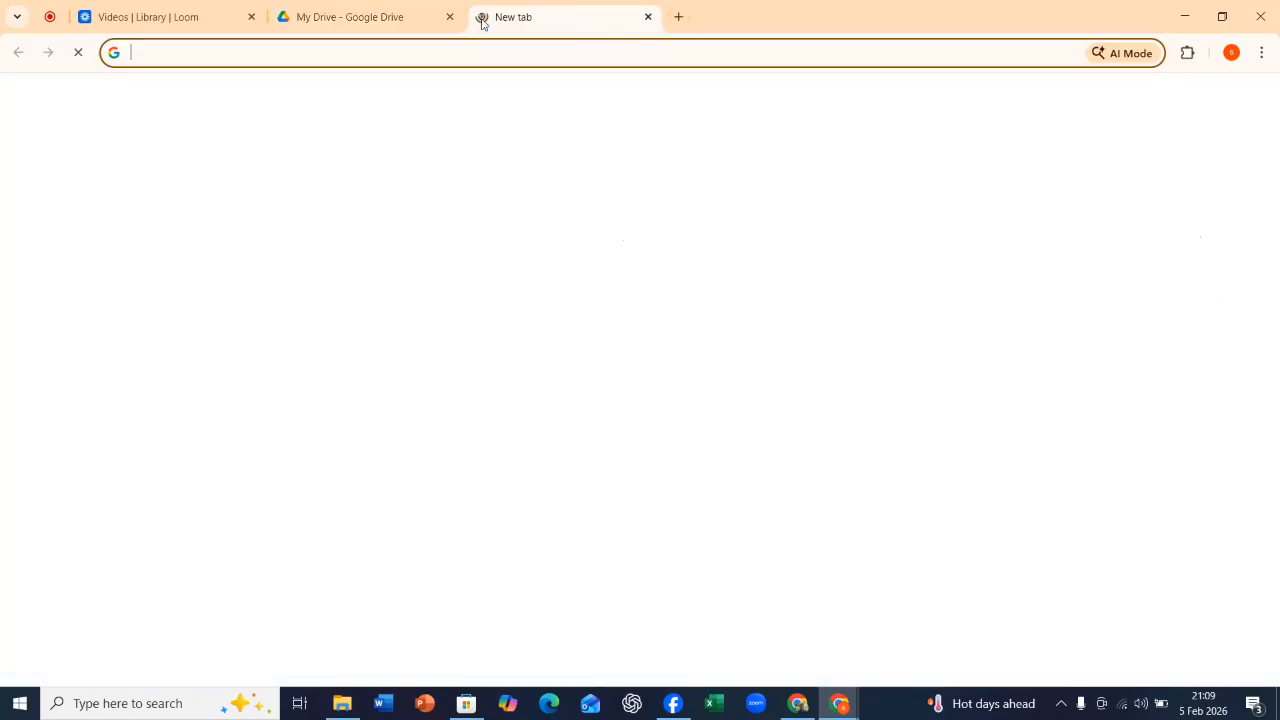
left_click(272, 52)
left_click(329, 449)
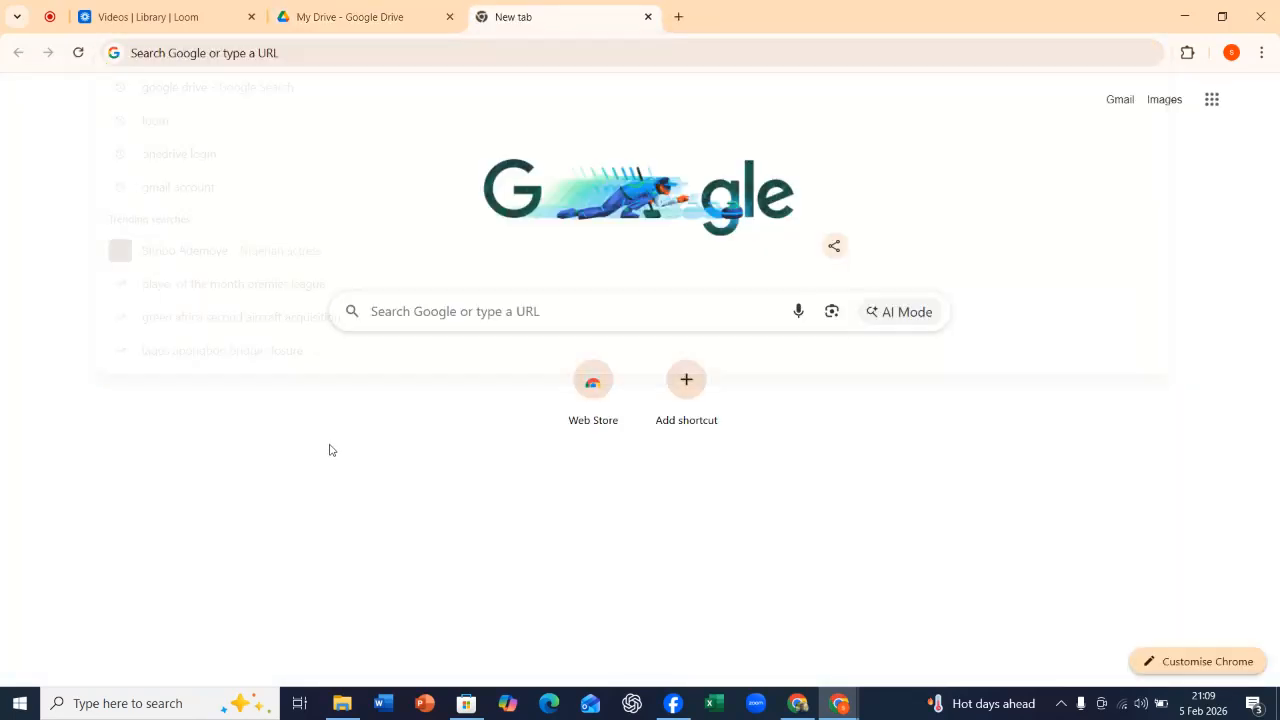
left_click(425, 311)
type("dropbox")
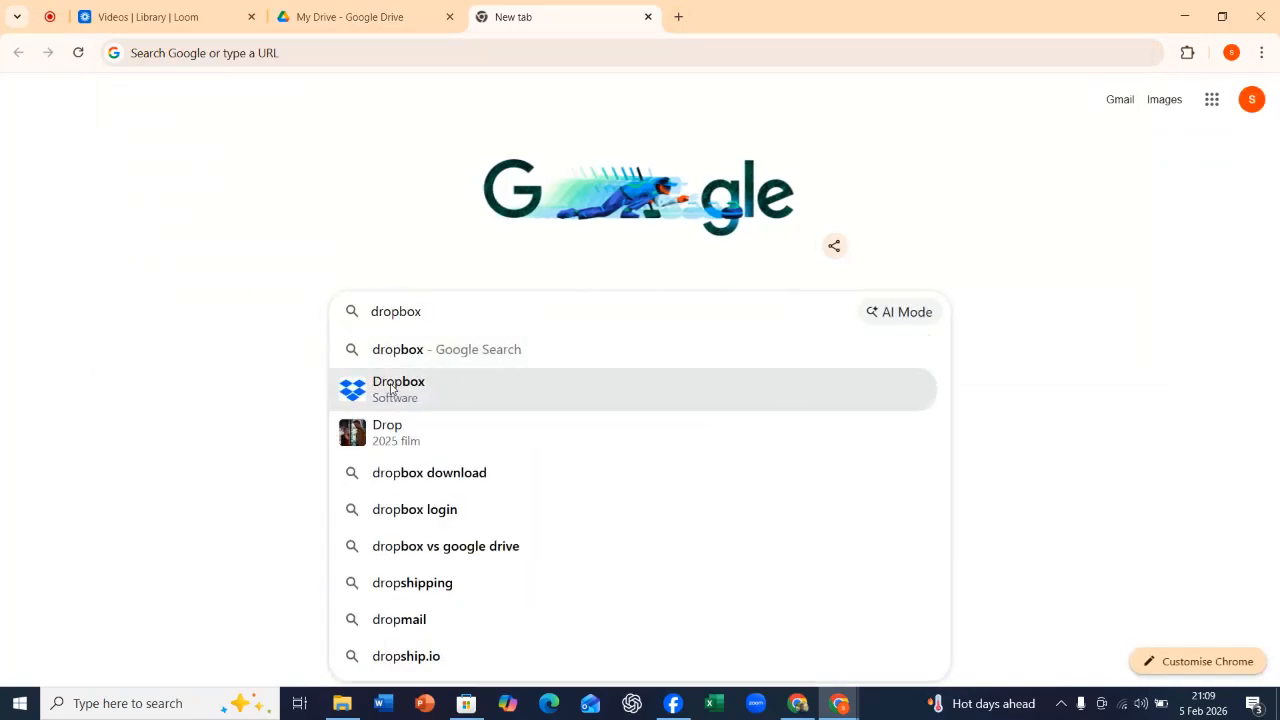
left_click(392, 389)
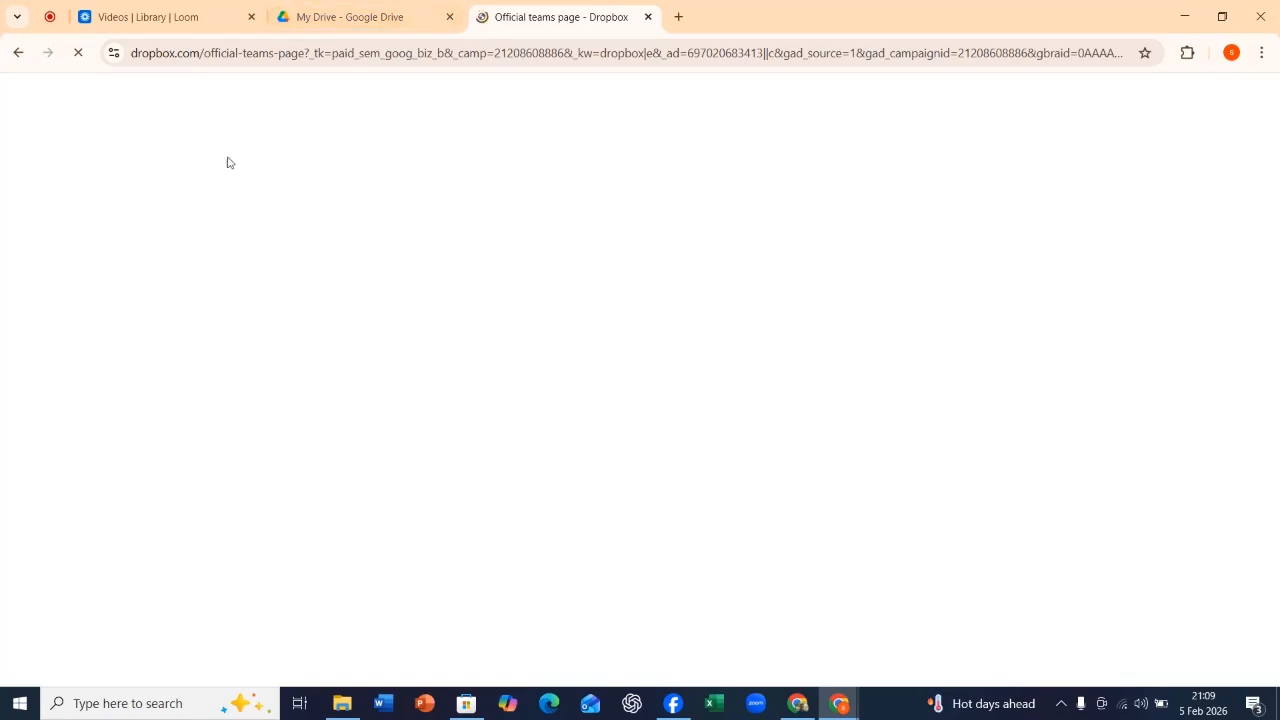
left_click(52, 18)
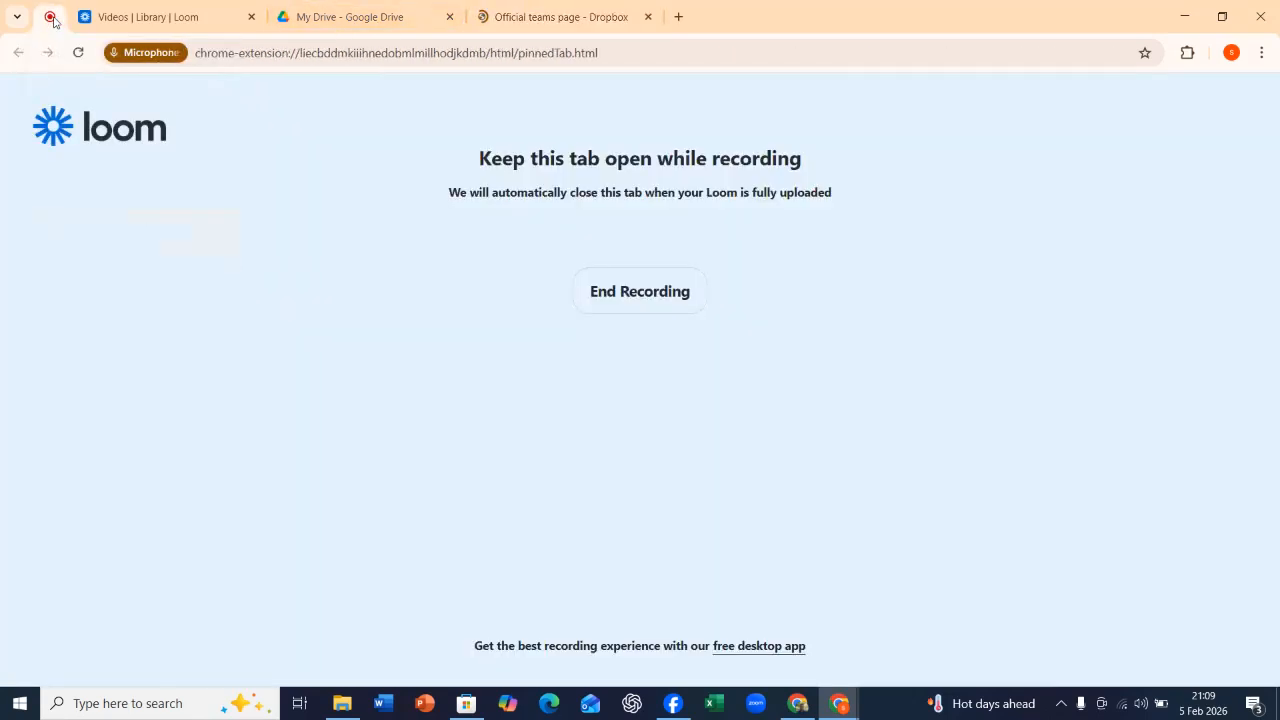
left_click(530, 16)
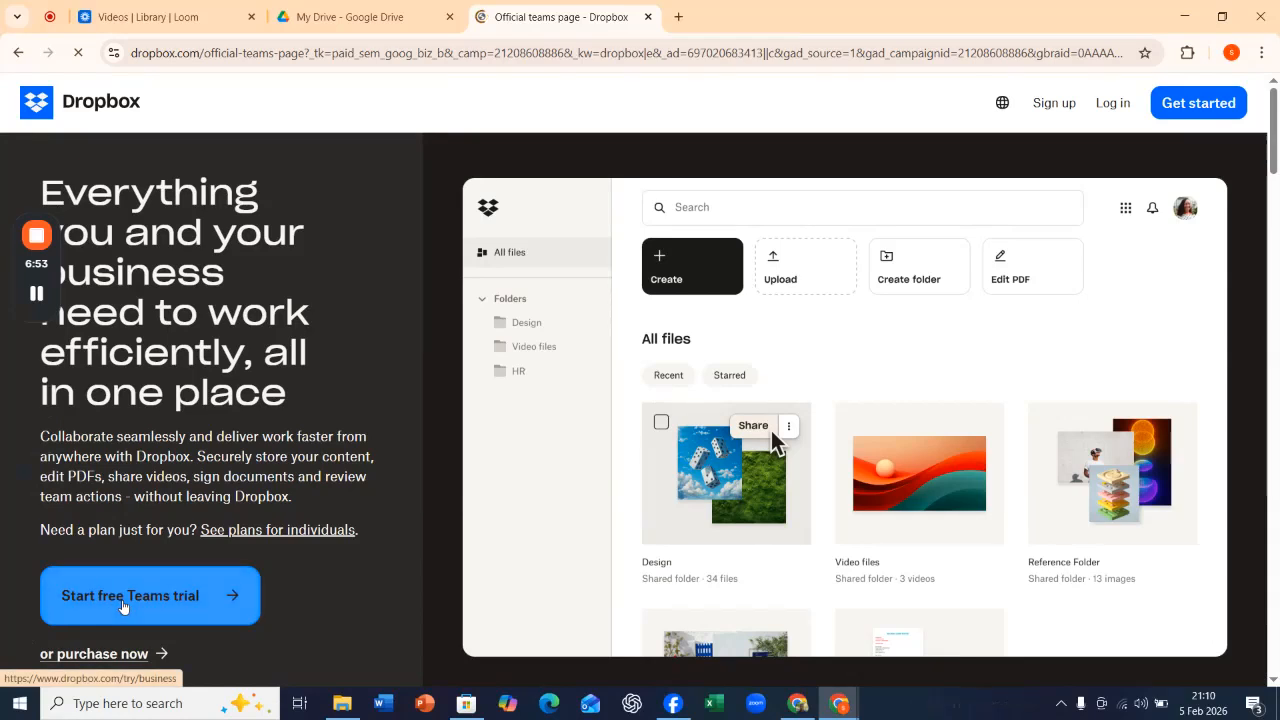
left_click(125, 605)
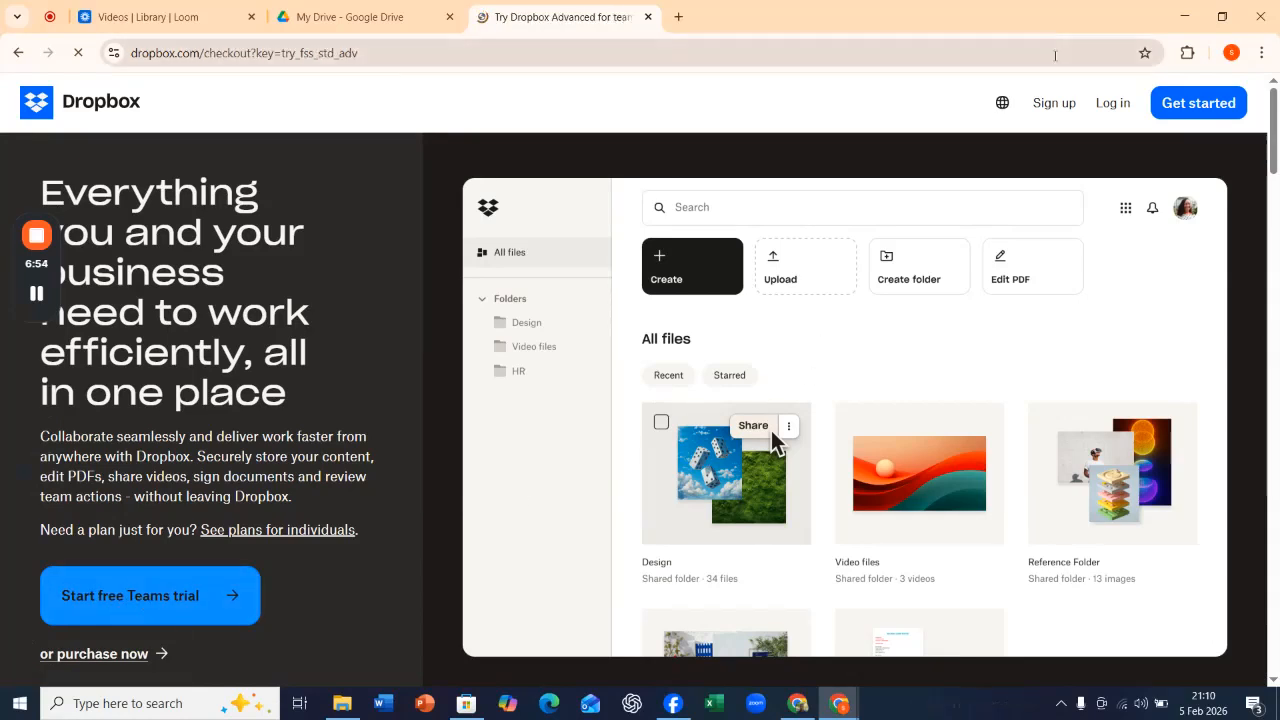
Sign up for Dropbox with the existing Google account, allow the requested access and agree to the terms.
left_click(1053, 104)
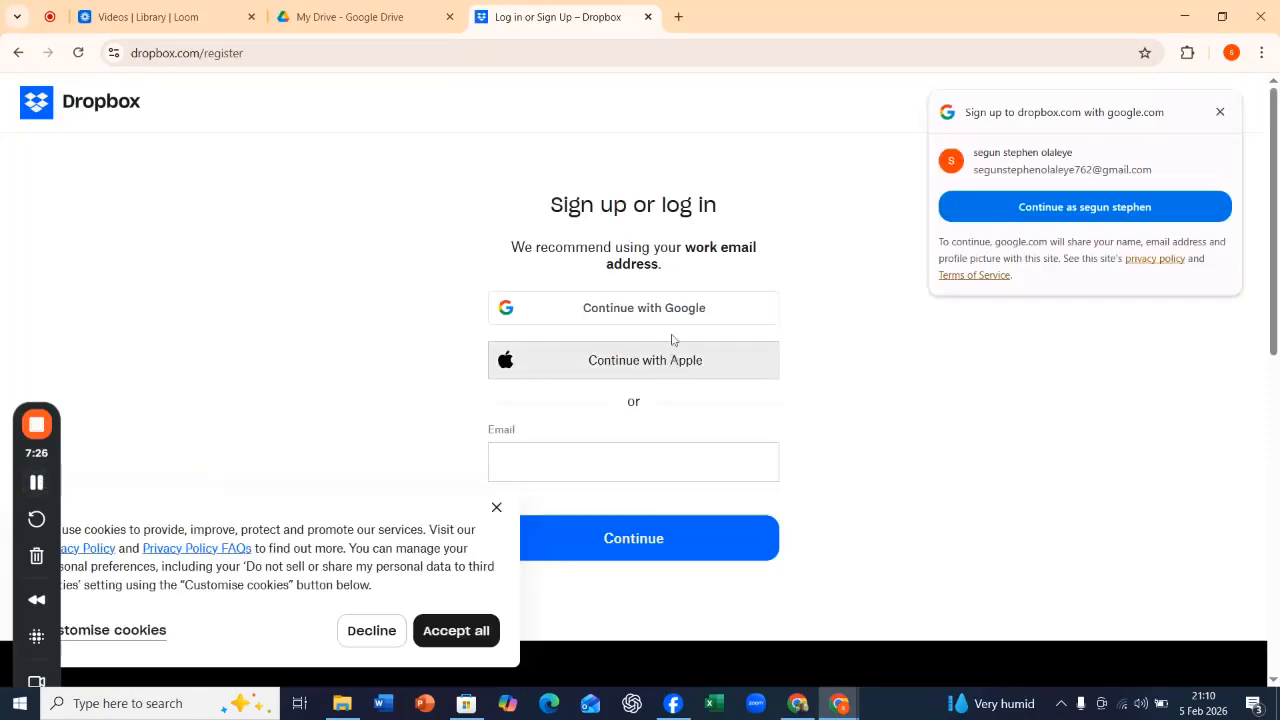
left_click(659, 305)
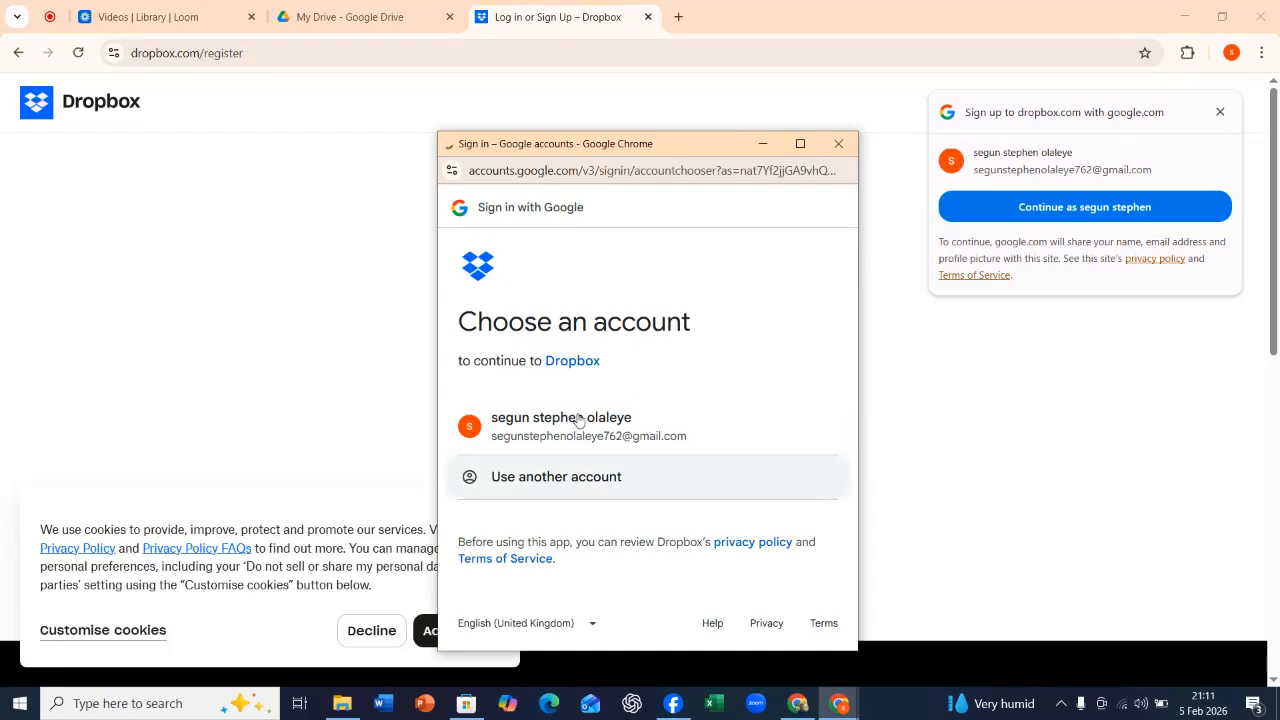
left_click(577, 421)
scroll(769, 326, "down", 3)
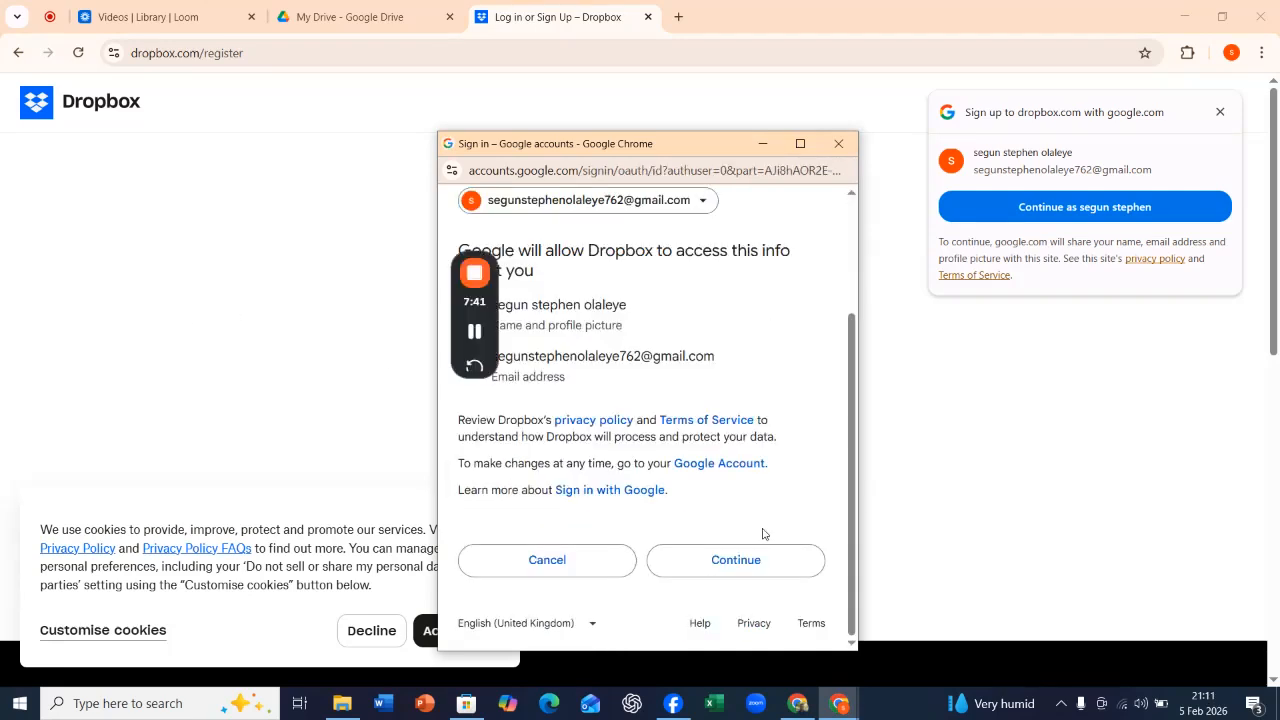
left_click(740, 574)
scroll(623, 266, "up", 2)
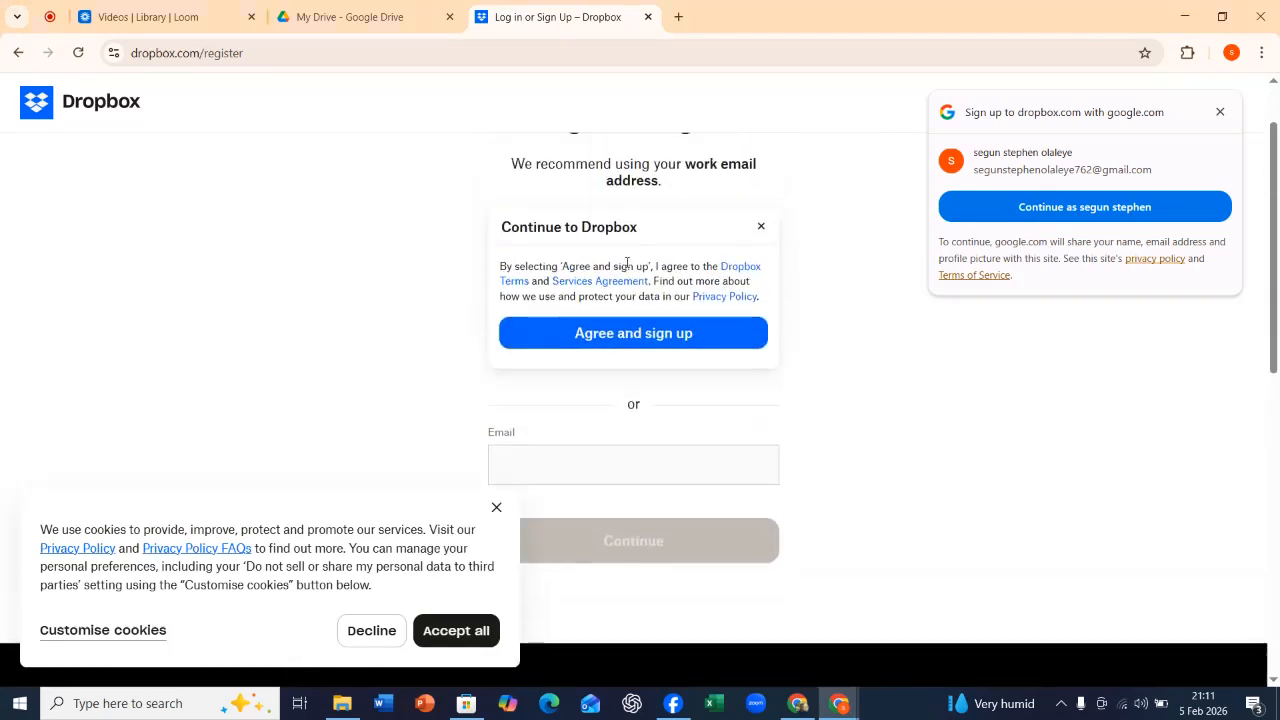
left_click(619, 340)
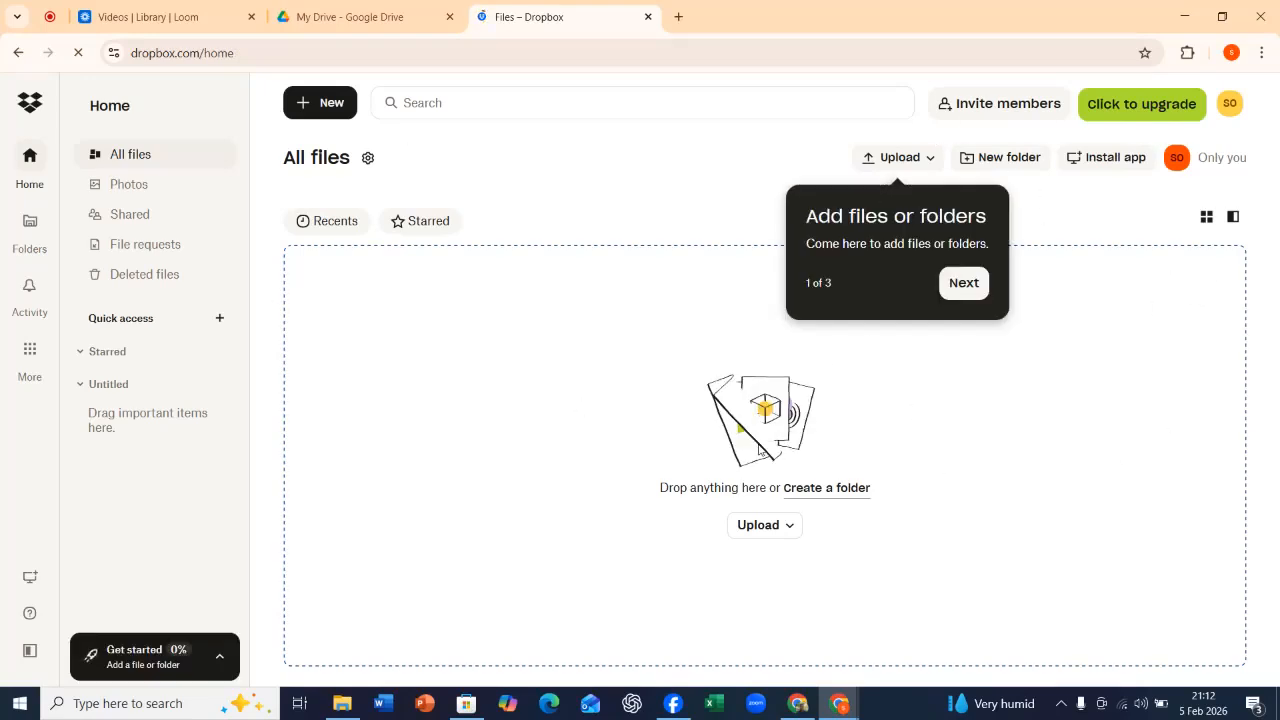
Go through the three welcome tips on the Dropbox home page and close the Get started checklist.
left_click(964, 284)
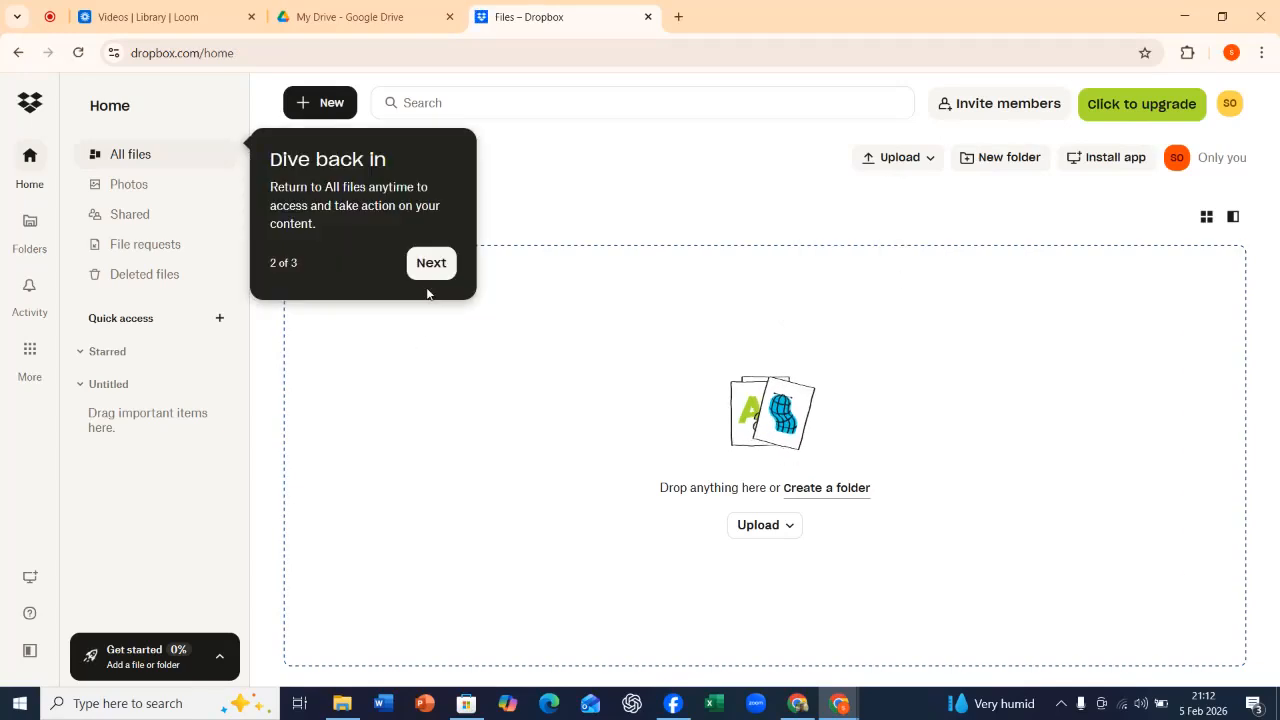
left_click(429, 268)
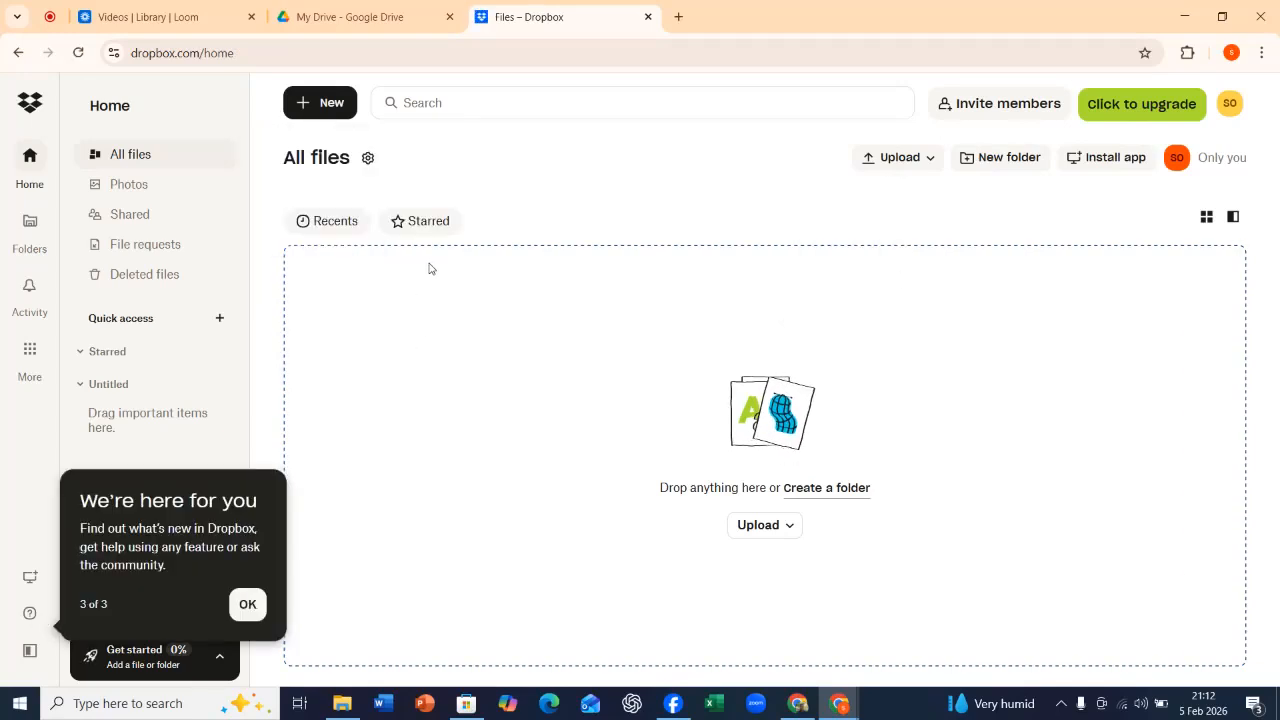
left_click(247, 605)
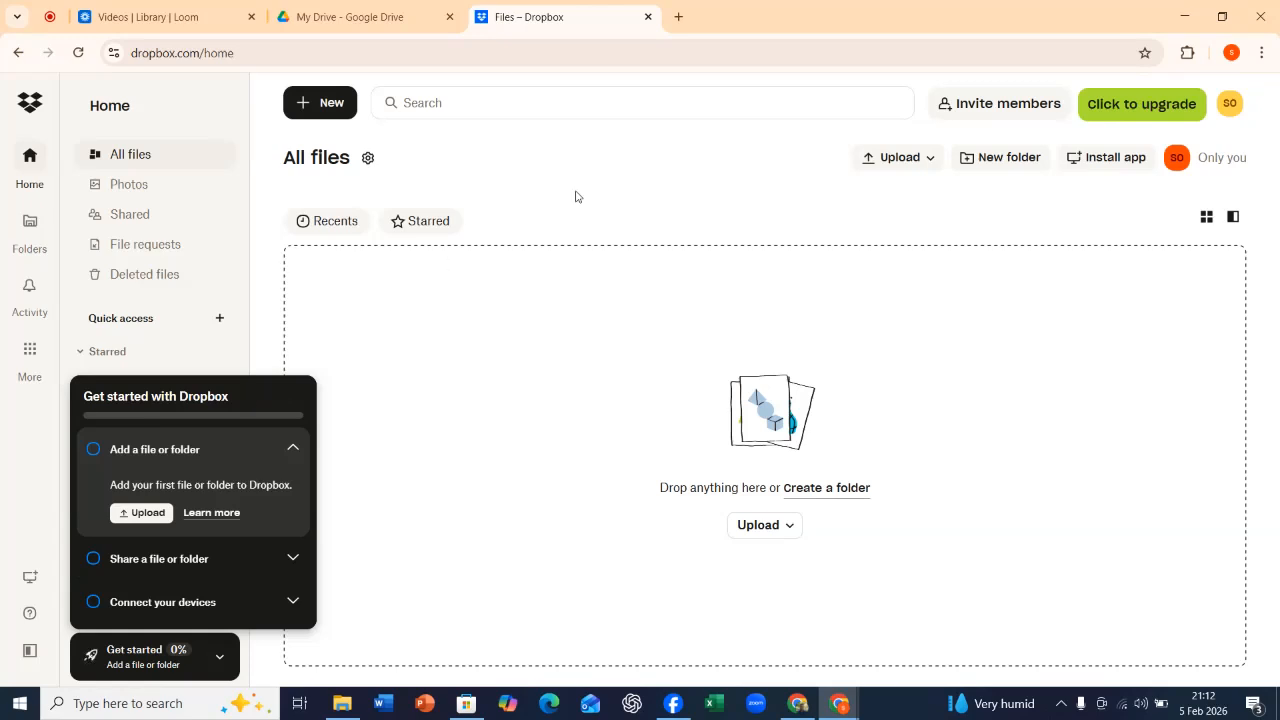
left_click(646, 176)
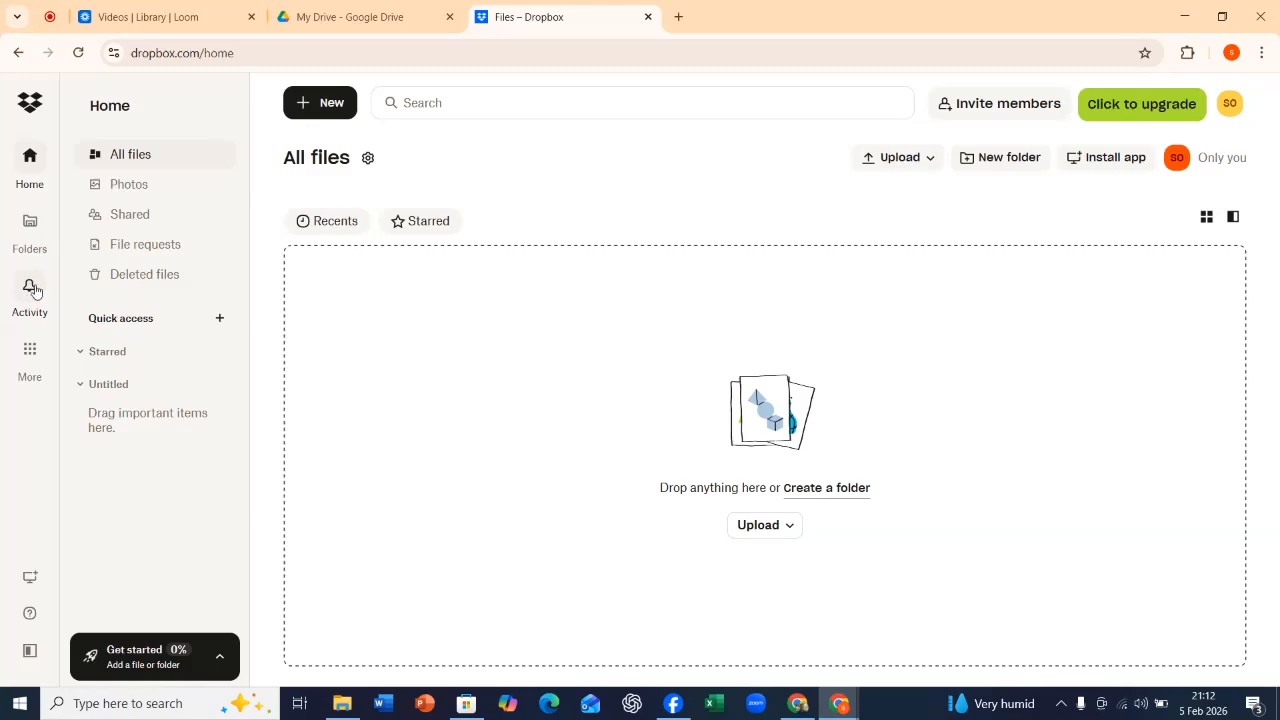
Review the list of additional Dropbox products such as Dash, Replay and DocSend, and close it.
left_click(29, 356)
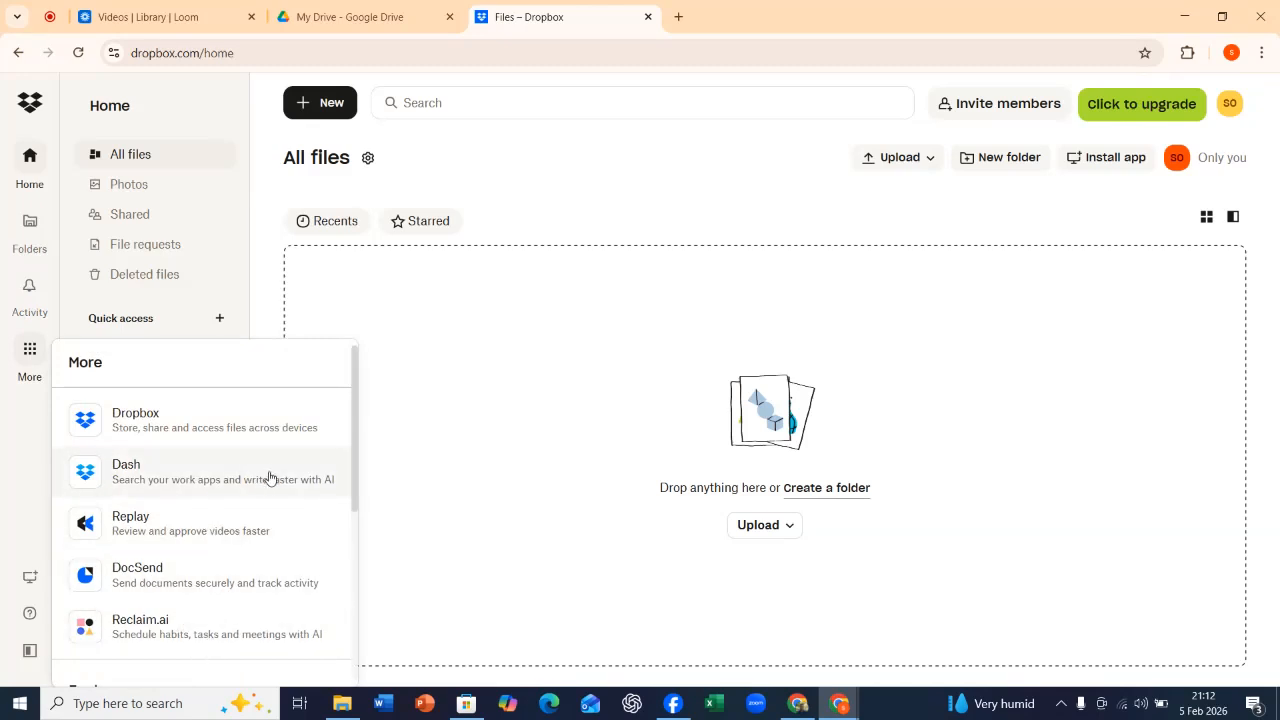
left_click(38, 438)
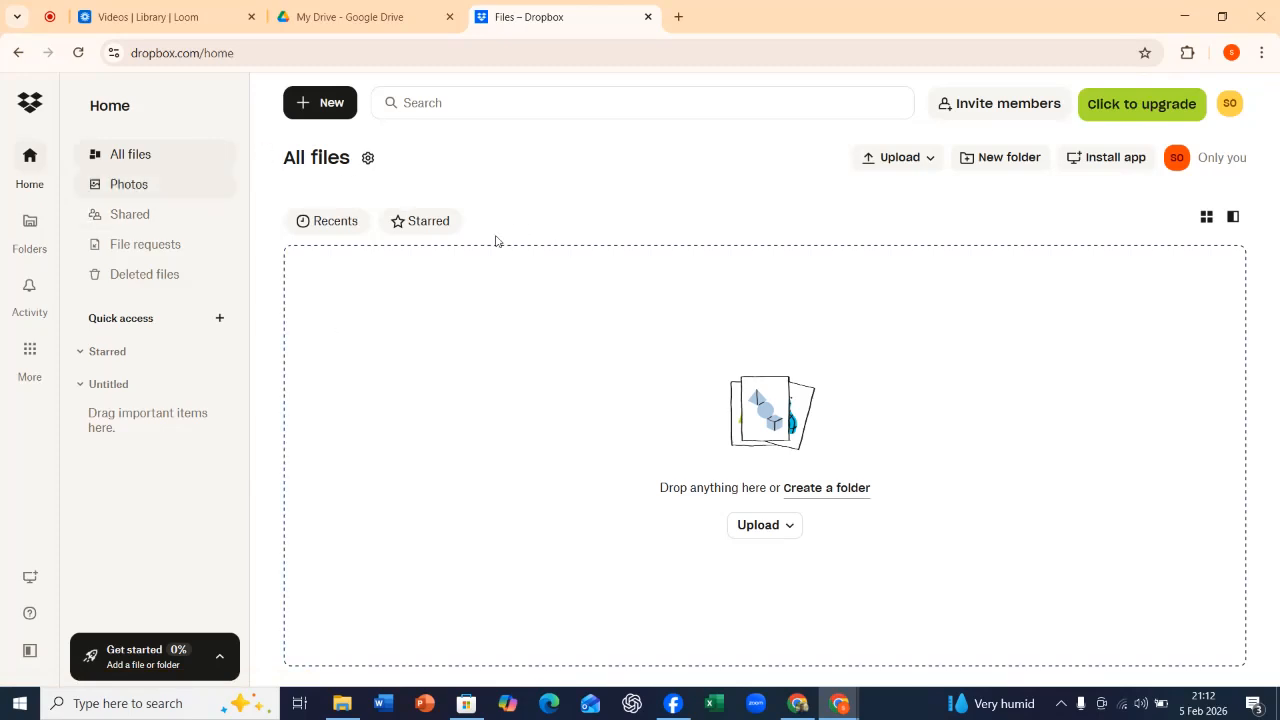
Create a folder named Video Tutorial with access limited to Only me.
left_click(321, 100)
mouse_move(332, 168)
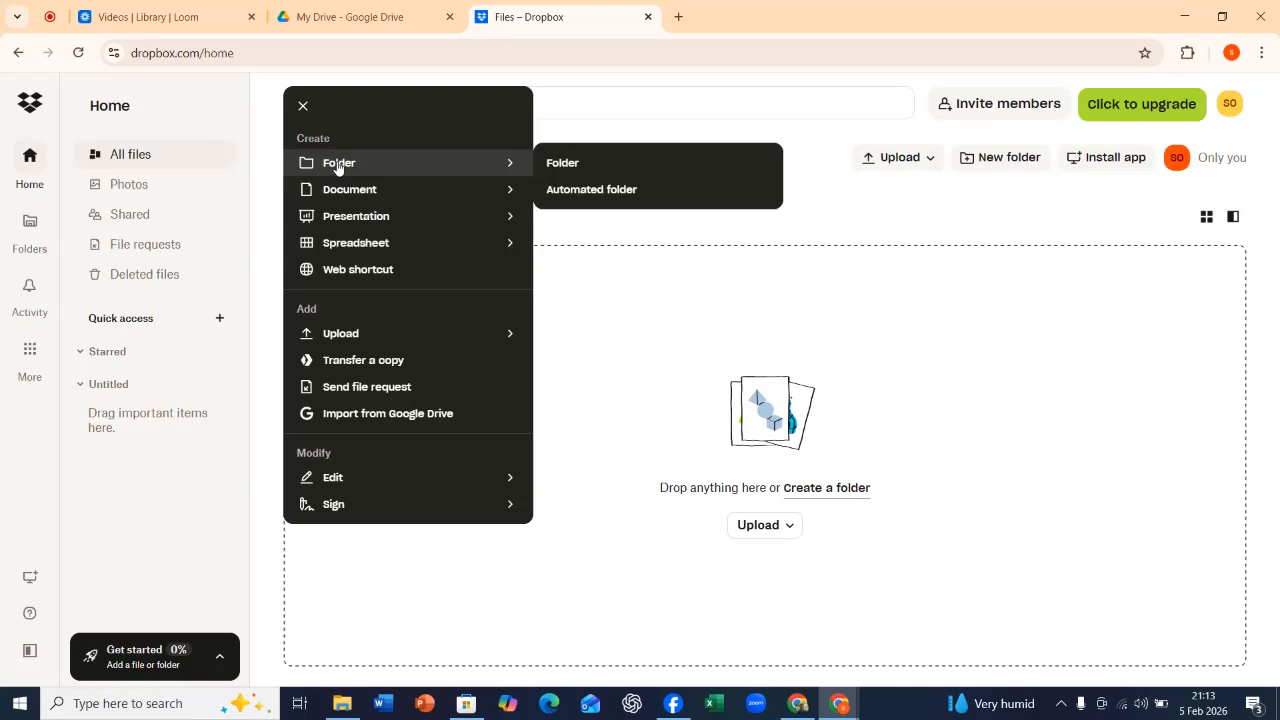
left_click(595, 162)
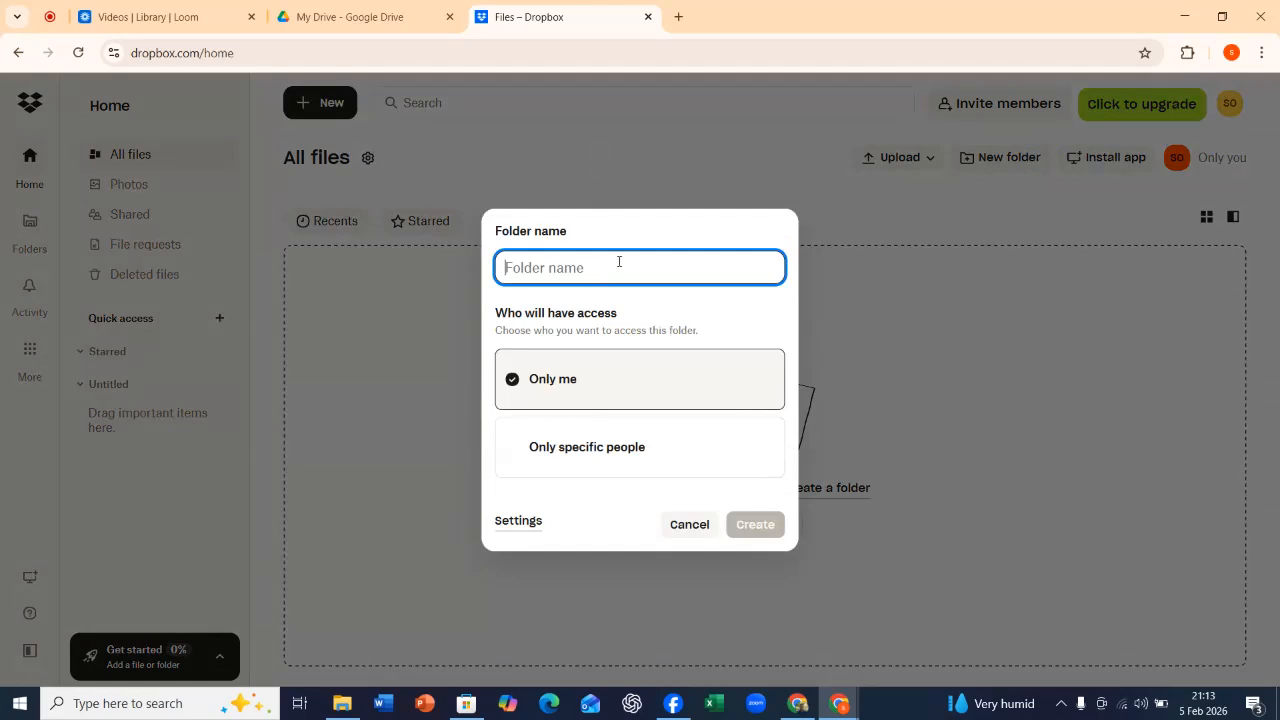
type("Video Tutorial")
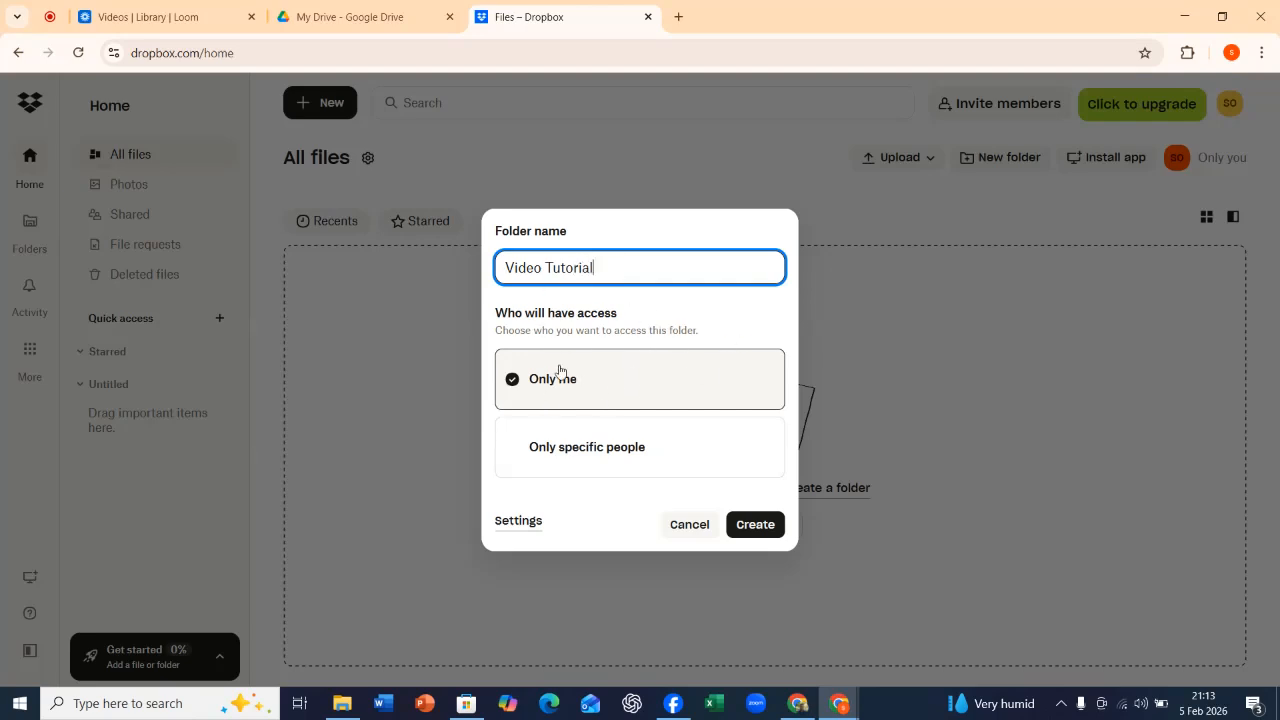
left_click(574, 444)
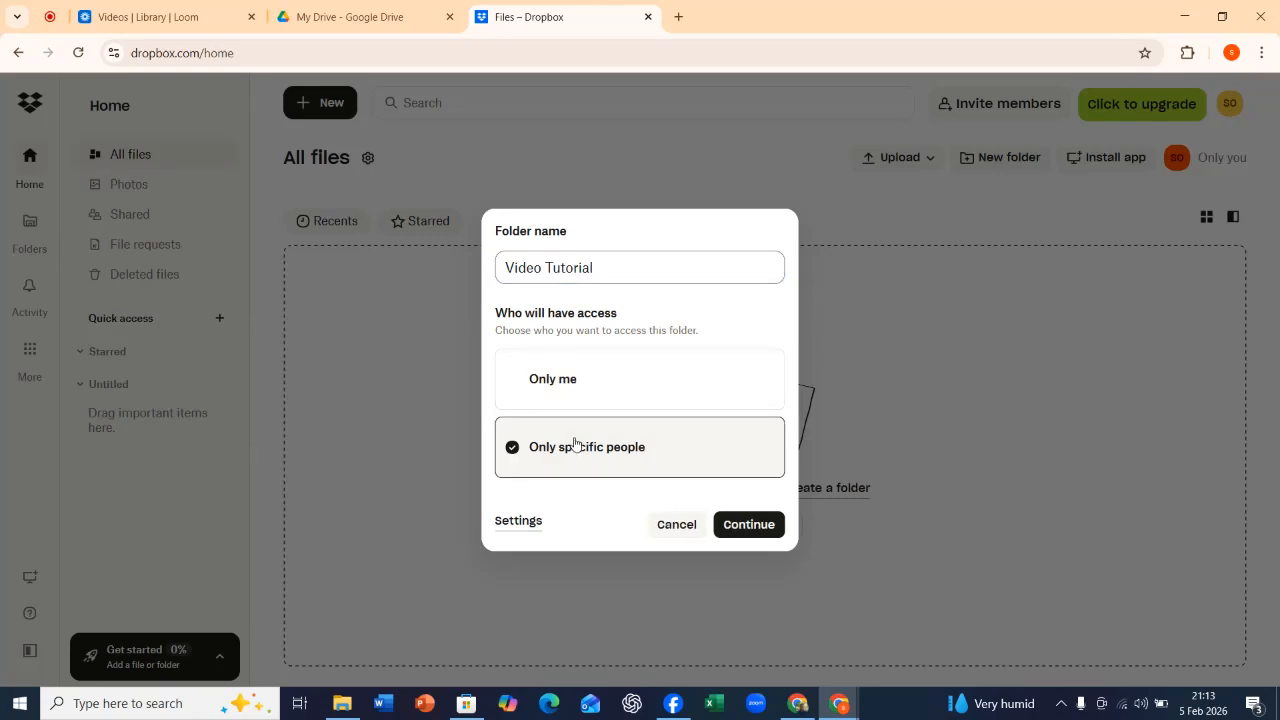
left_click(588, 374)
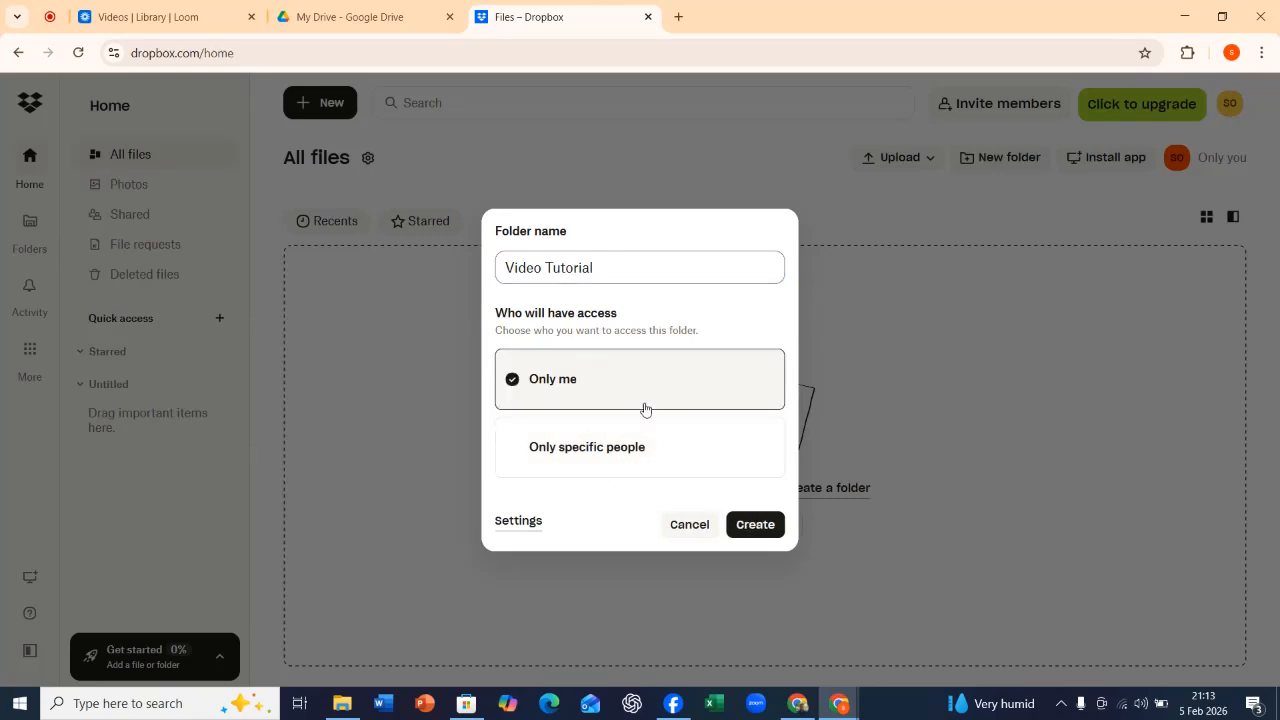
left_click(752, 526)
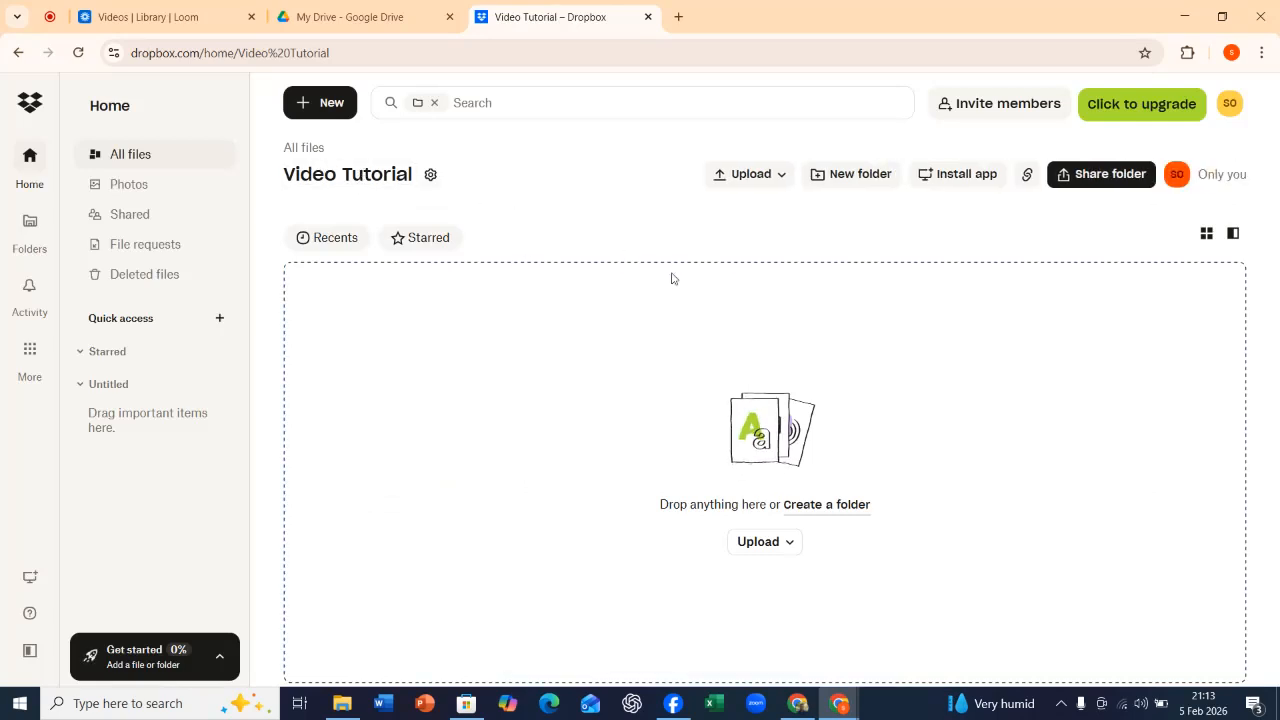
Start an import from Google Drive in the Video Tutorial folder and grant Dropbox the requested access to the Google account.
left_click(303, 102)
mouse_move(373, 192)
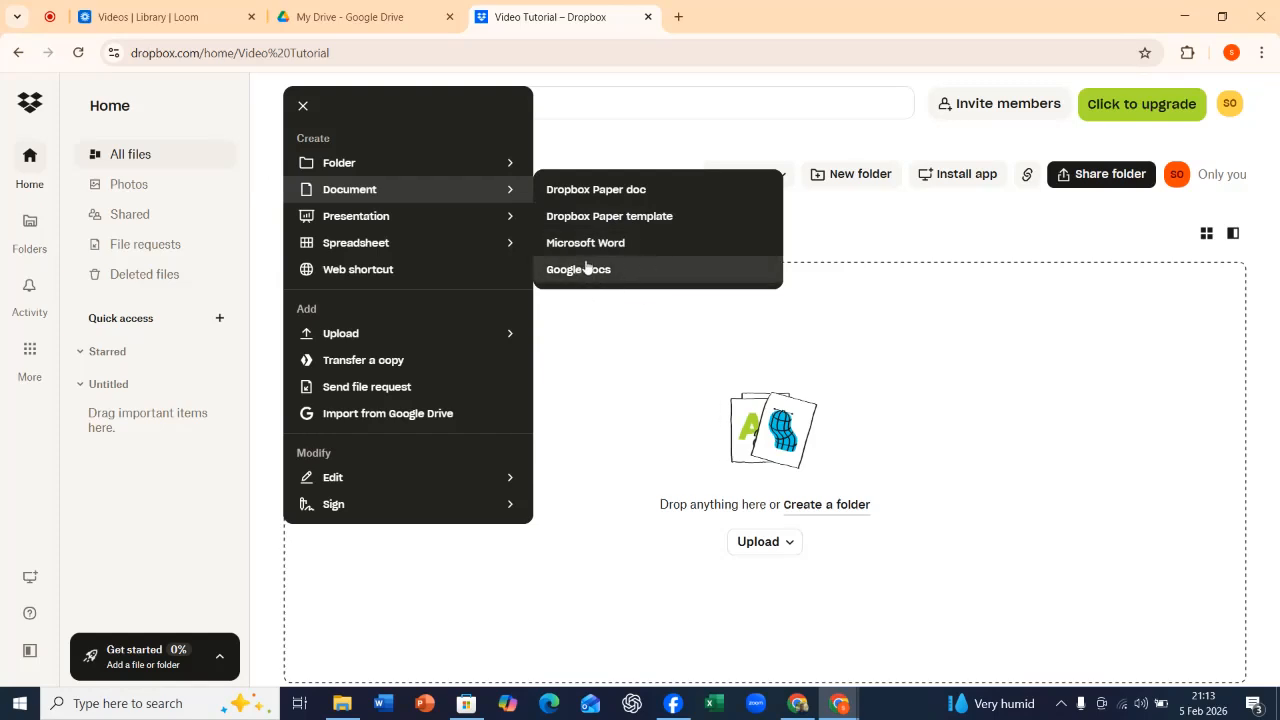
mouse_move(476, 215)
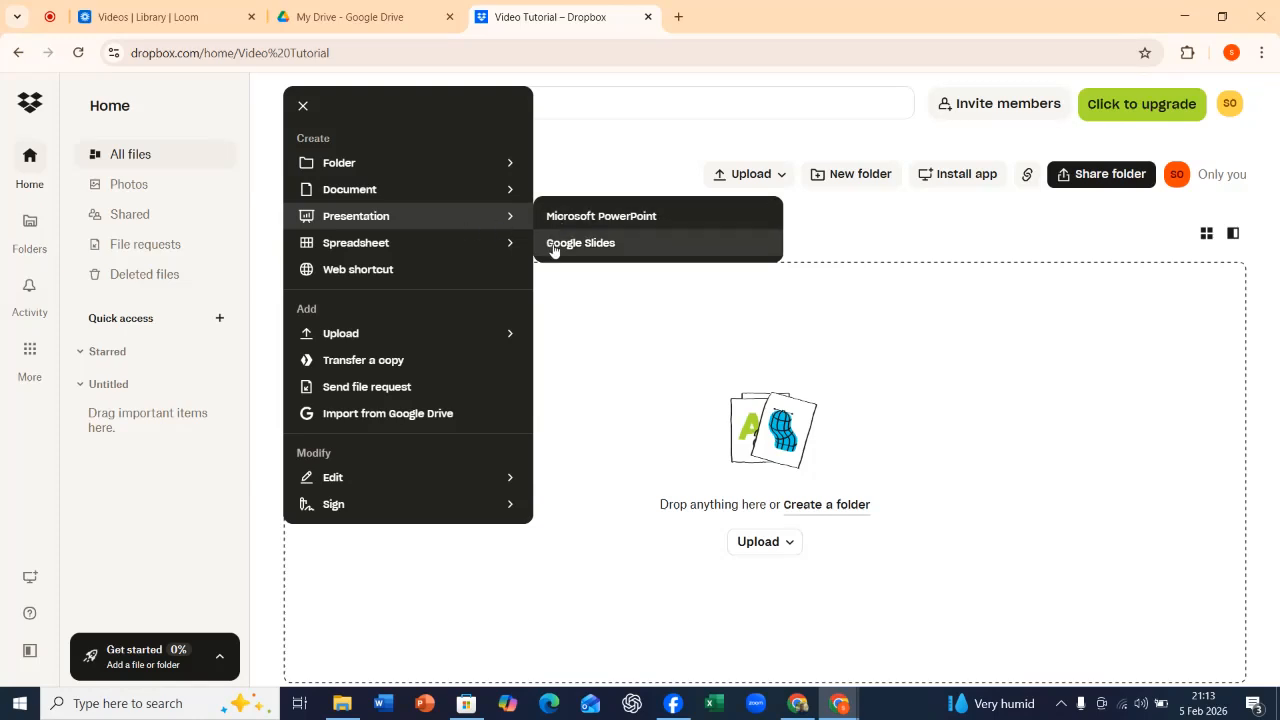
mouse_move(454, 238)
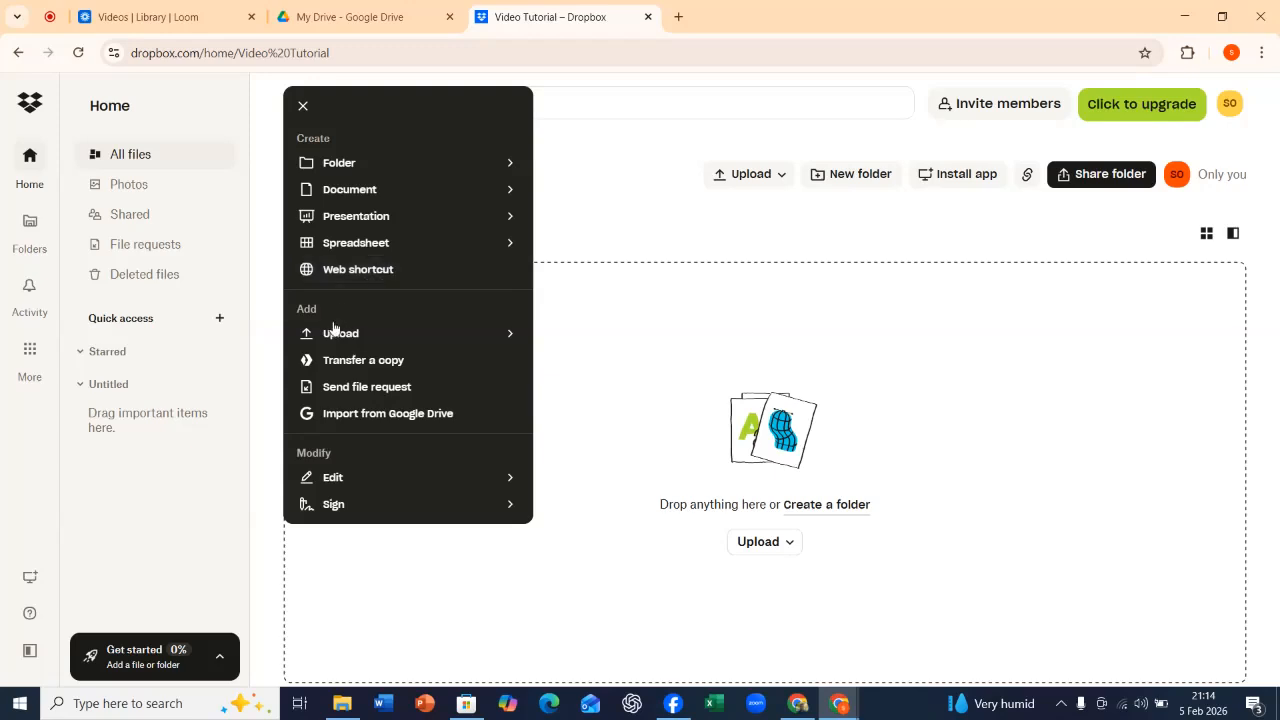
mouse_move(336, 340)
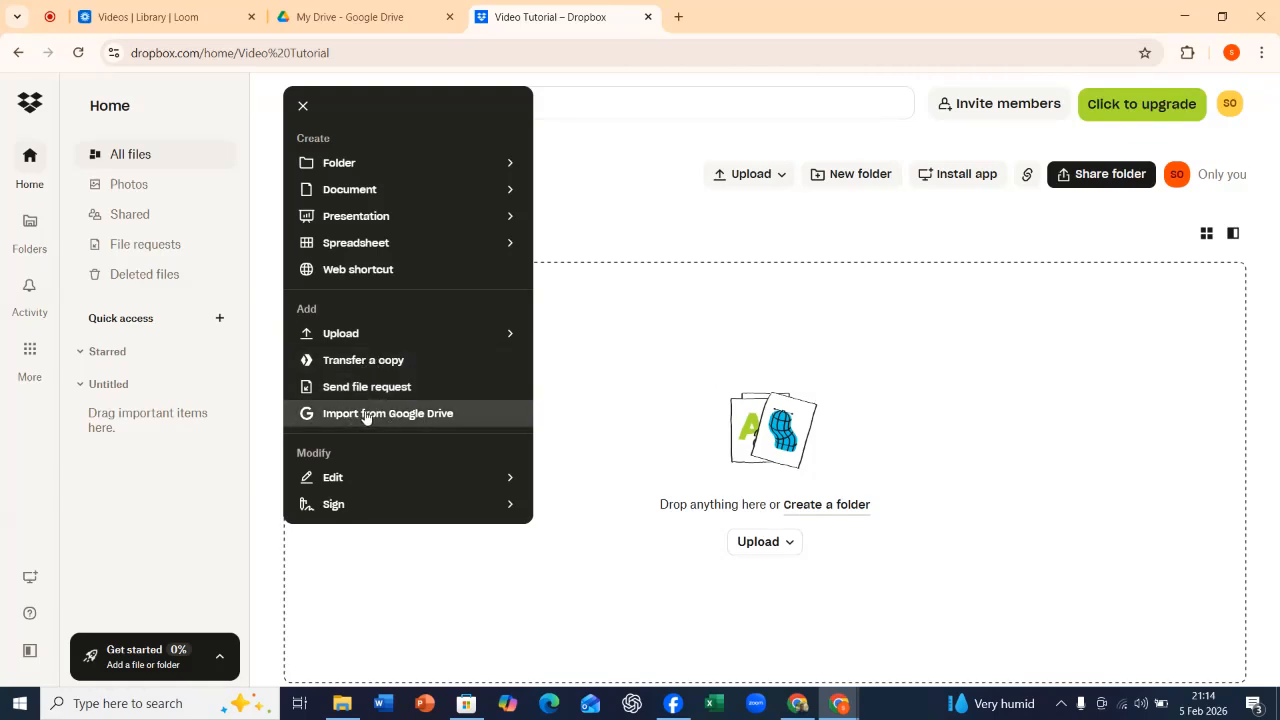
left_click(366, 417)
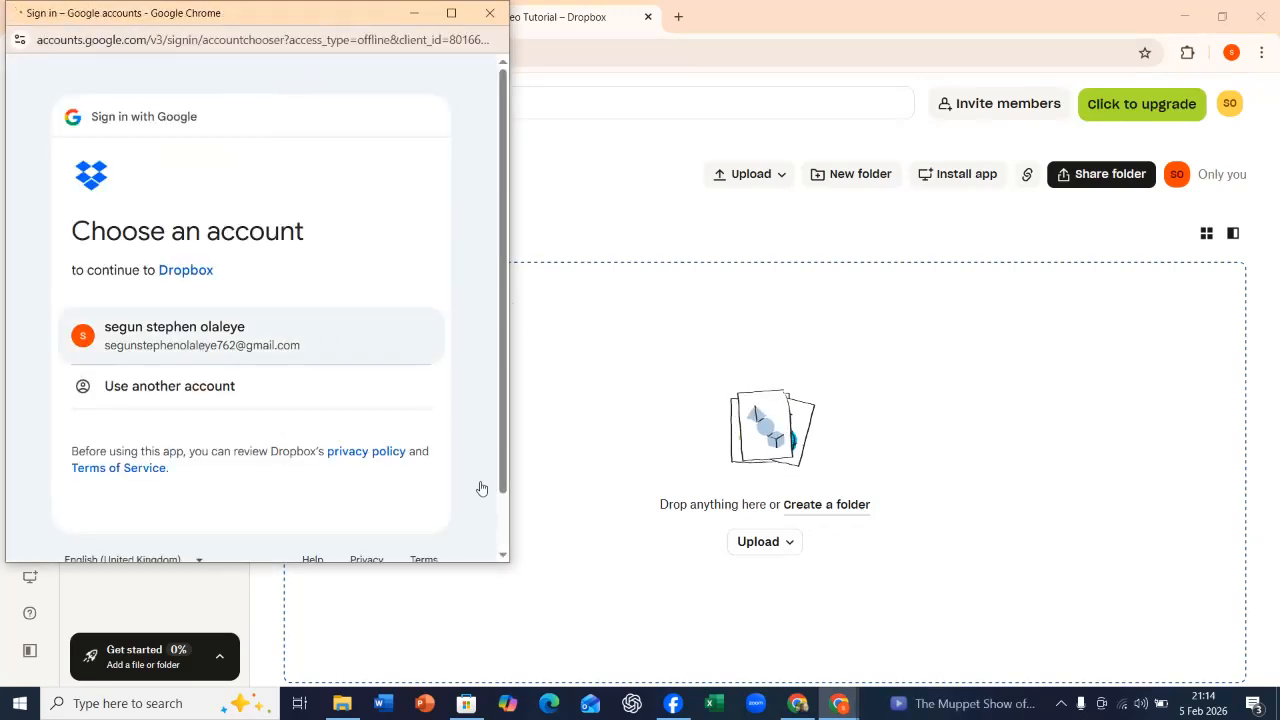
scroll(497, 505, "down", 1)
left_click(238, 266)
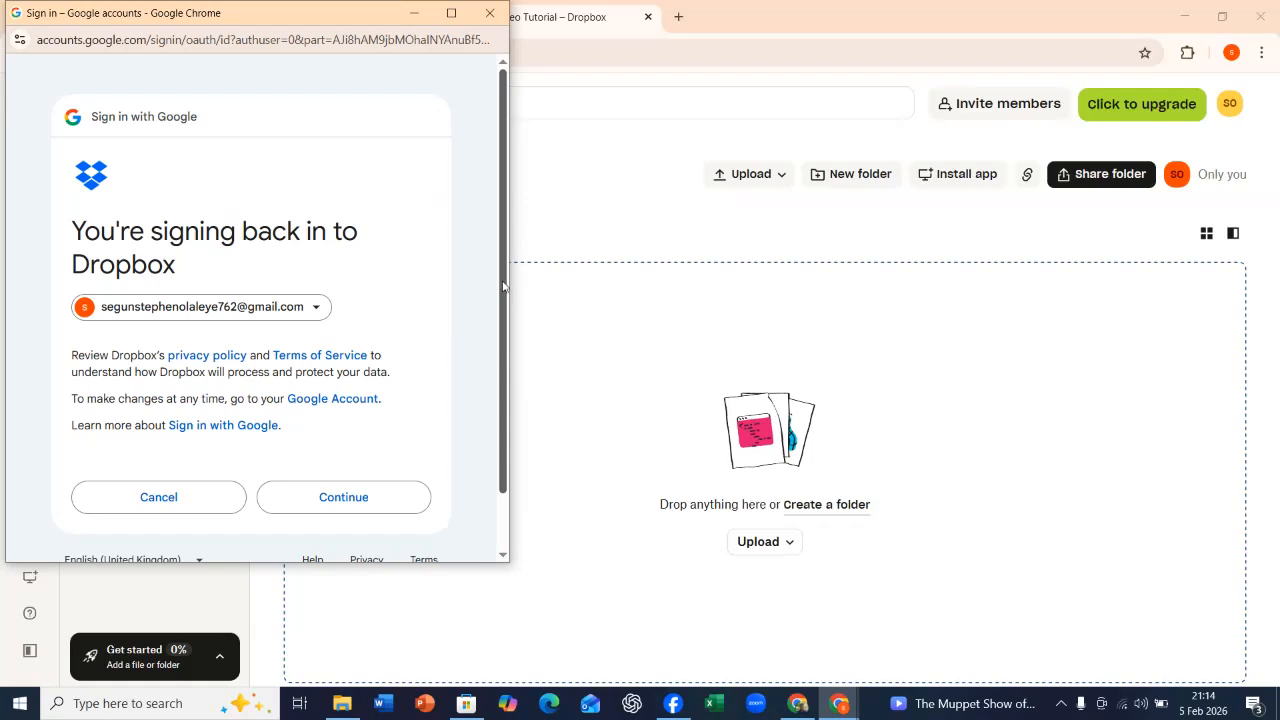
scroll(496, 287, "down", 2)
left_click(341, 434)
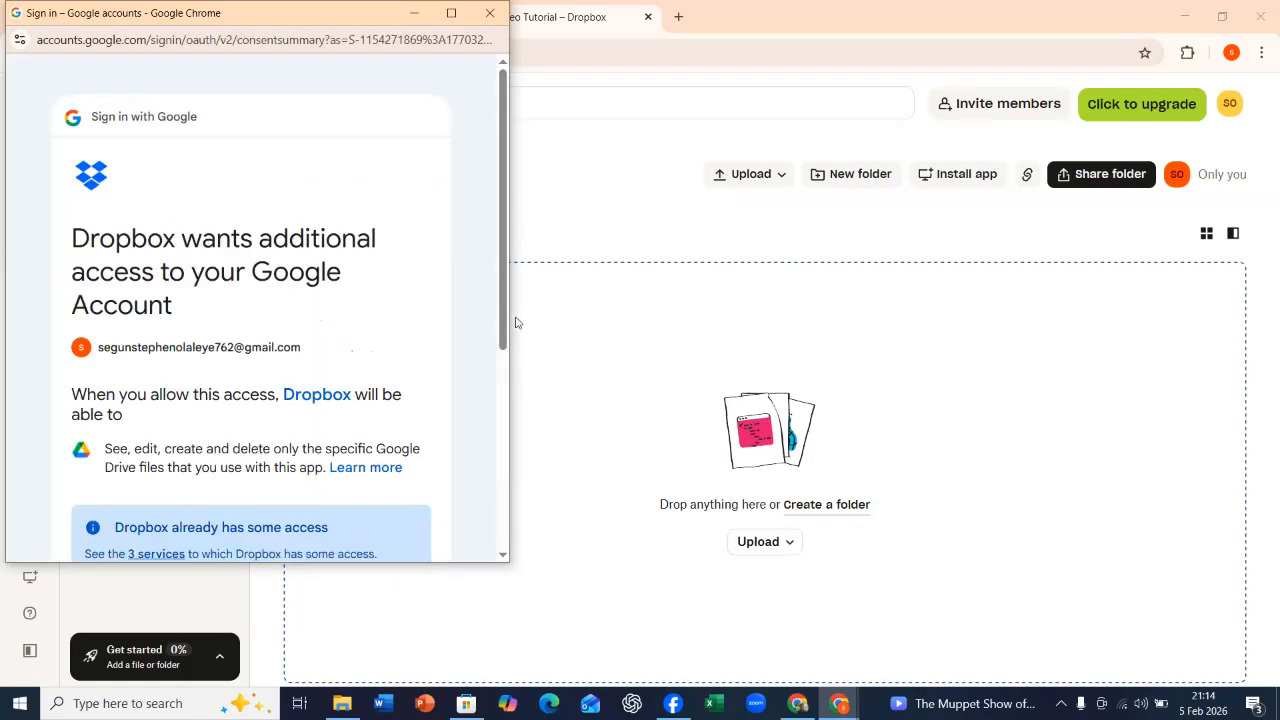
scroll(389, 549, "down", 4)
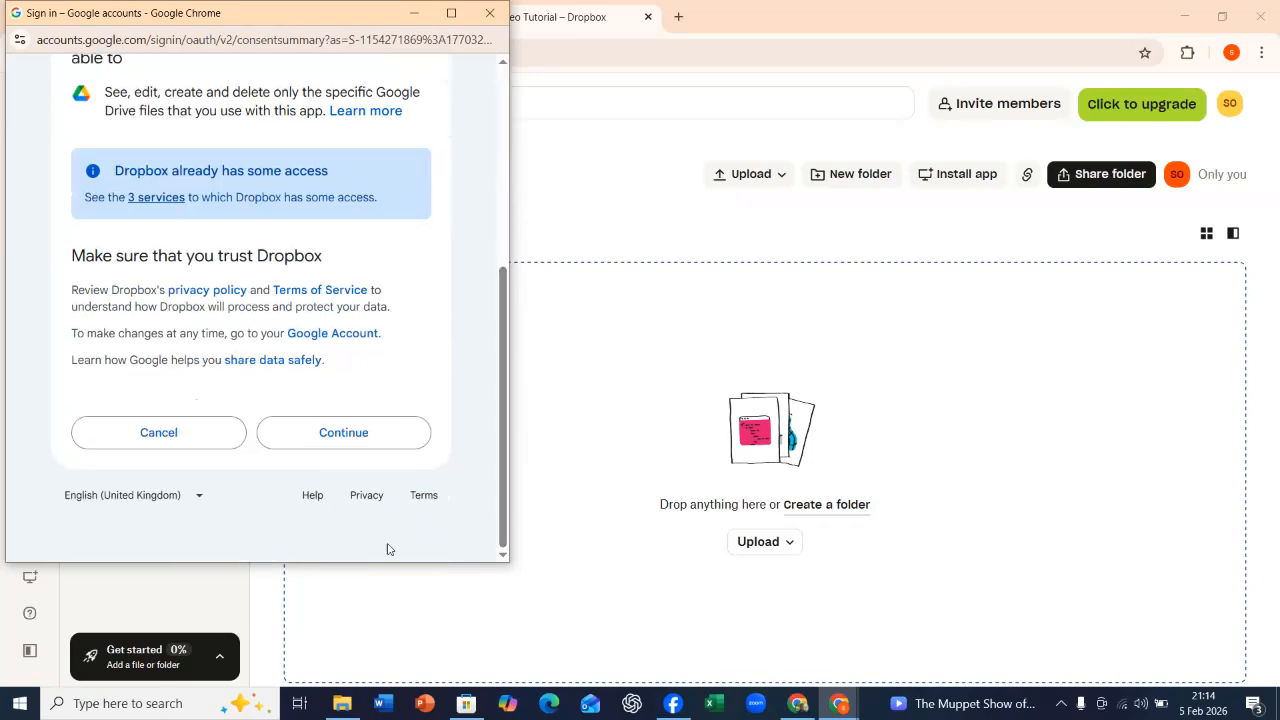
left_click(386, 437)
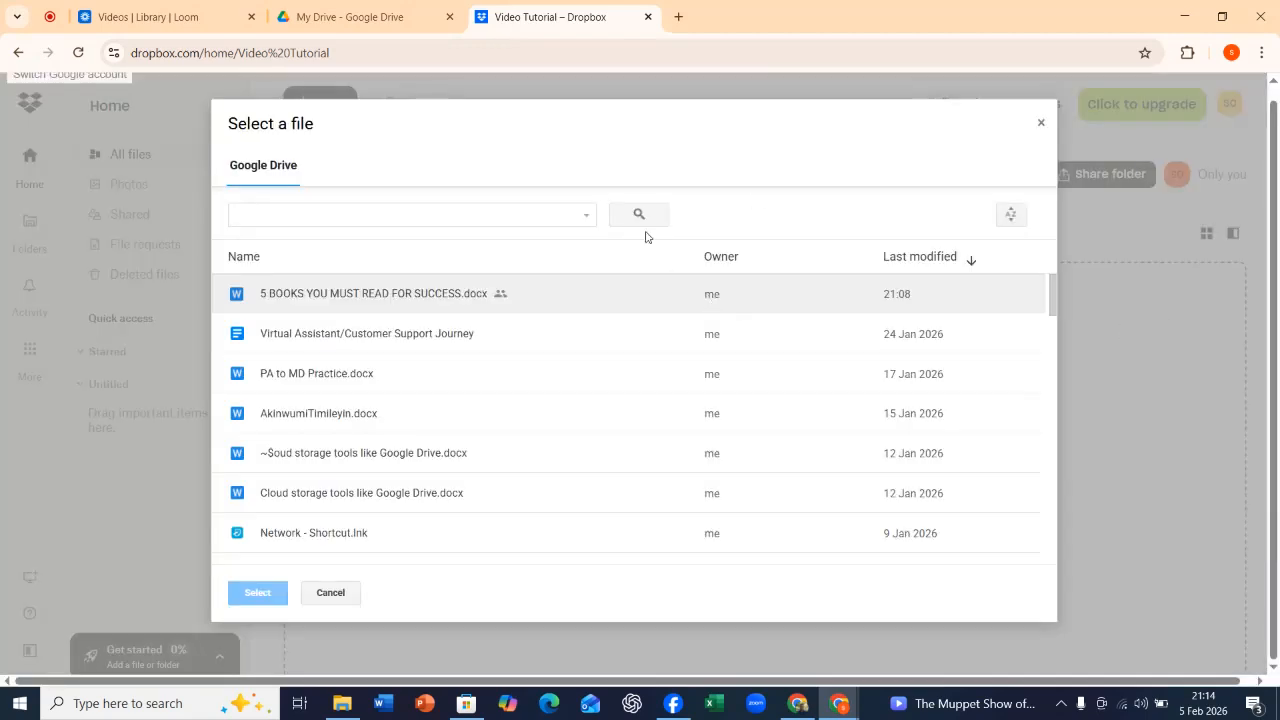
Import 5 BOOKS YOU MUST READ FOR SUCCESS.docx from Google Drive into Video Tutorial and view the imported file.
left_click(380, 295)
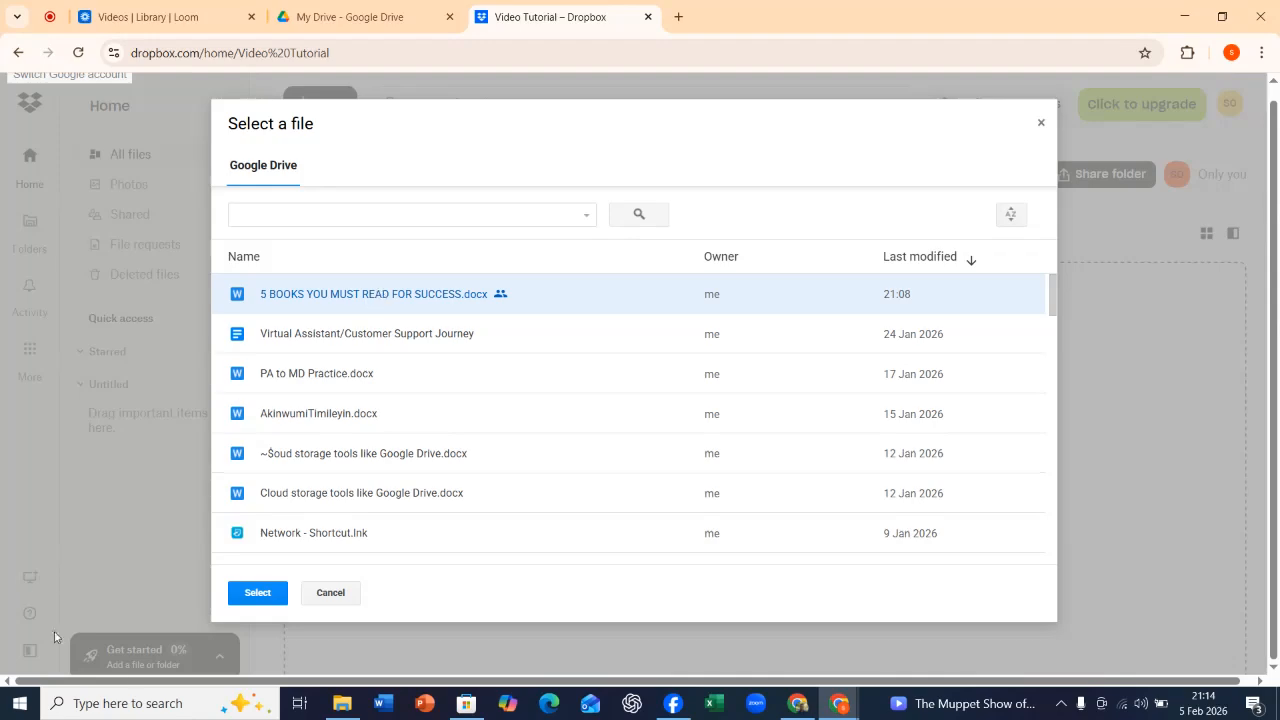
left_click(257, 593)
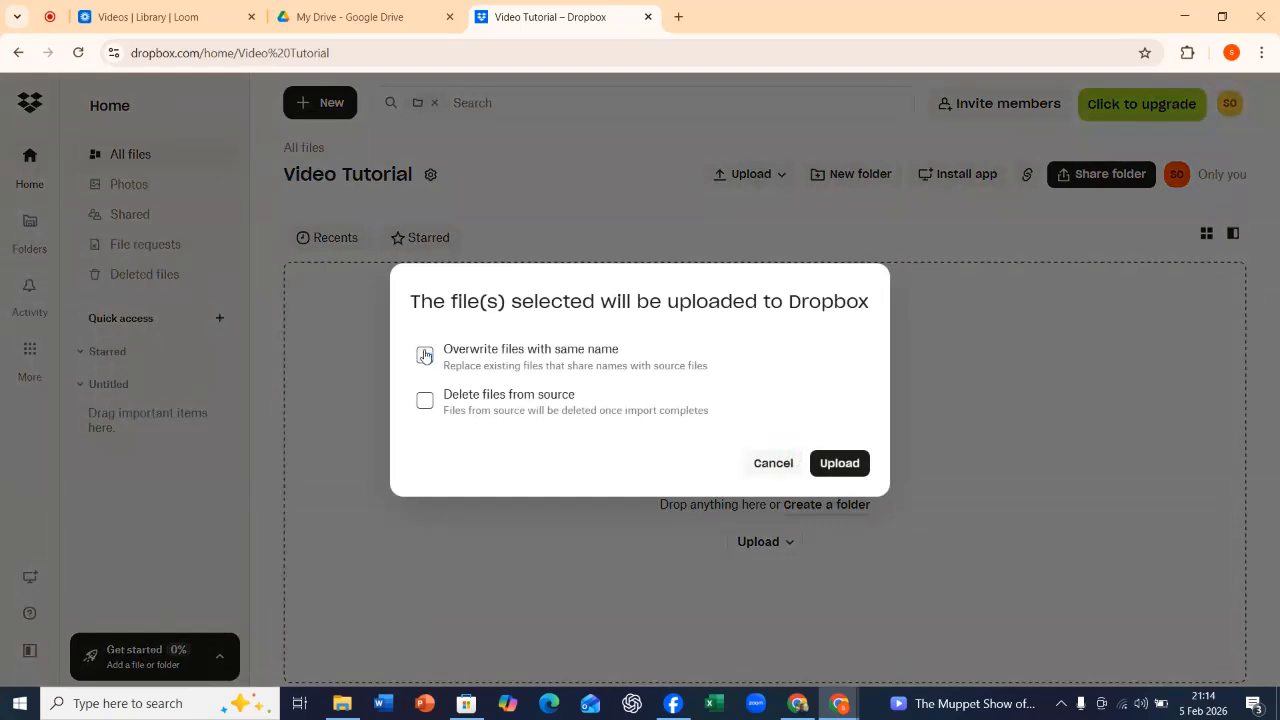
left_click(823, 463)
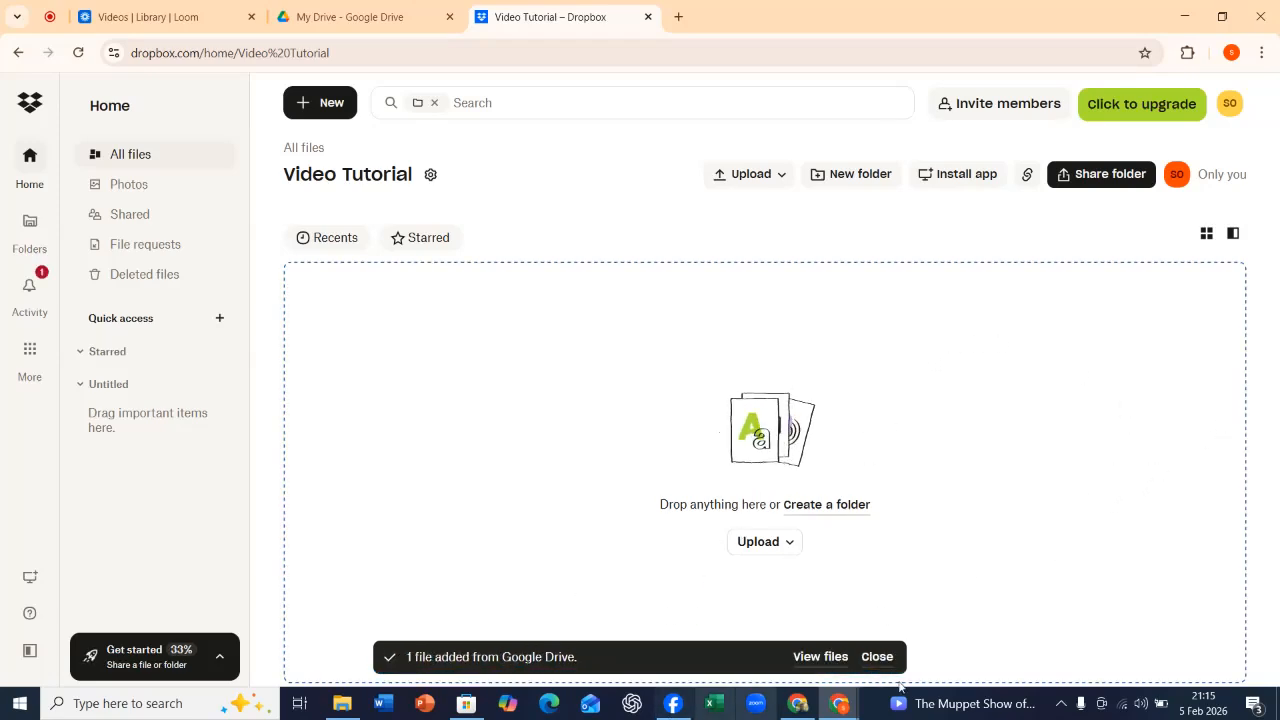
left_click(820, 656)
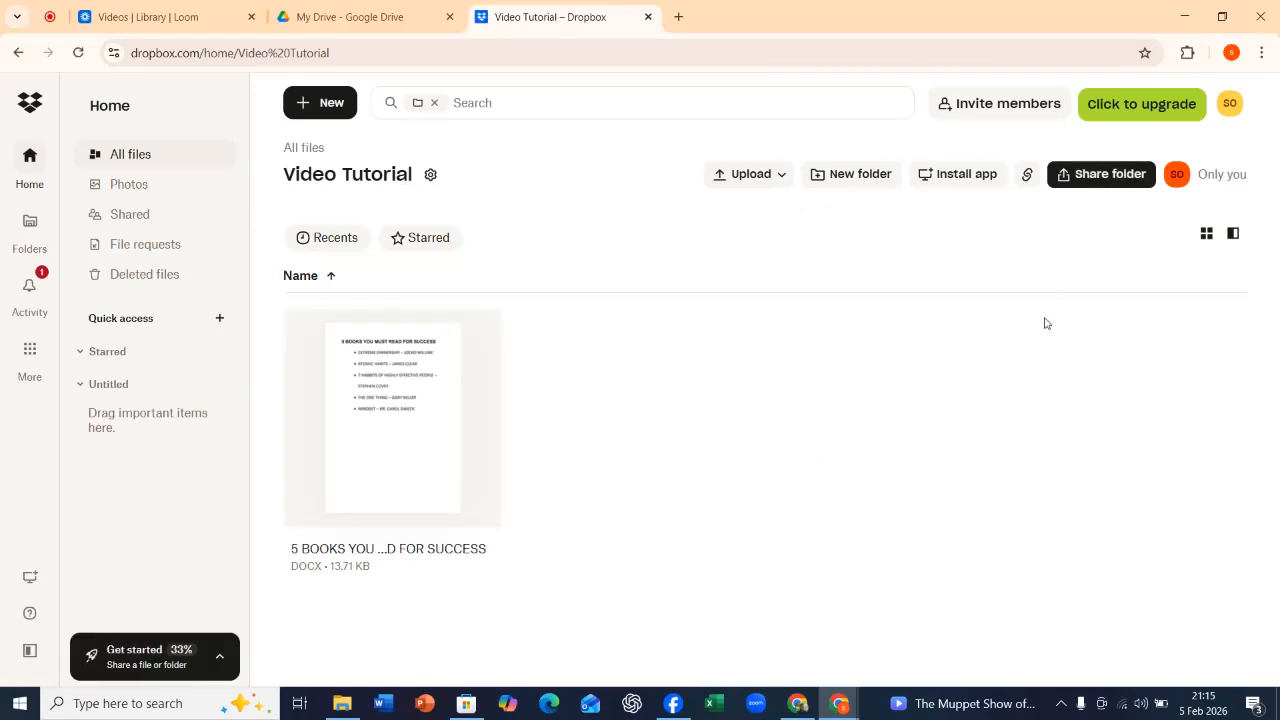
Choose 5 BOOKS YOU MUST READ FOR SUCCESS.docx from the Video Tutorial folder to sign yourself, dismissing the browser notifications.
left_click(328, 105)
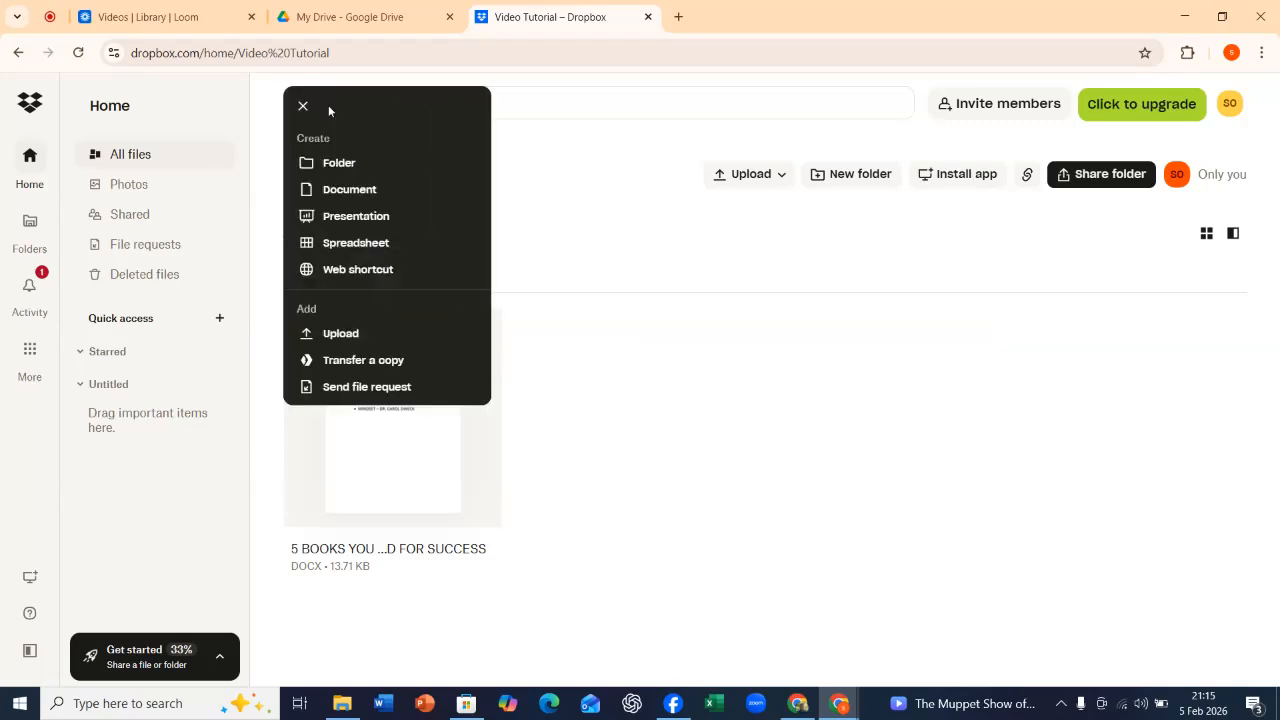
mouse_move(352, 477)
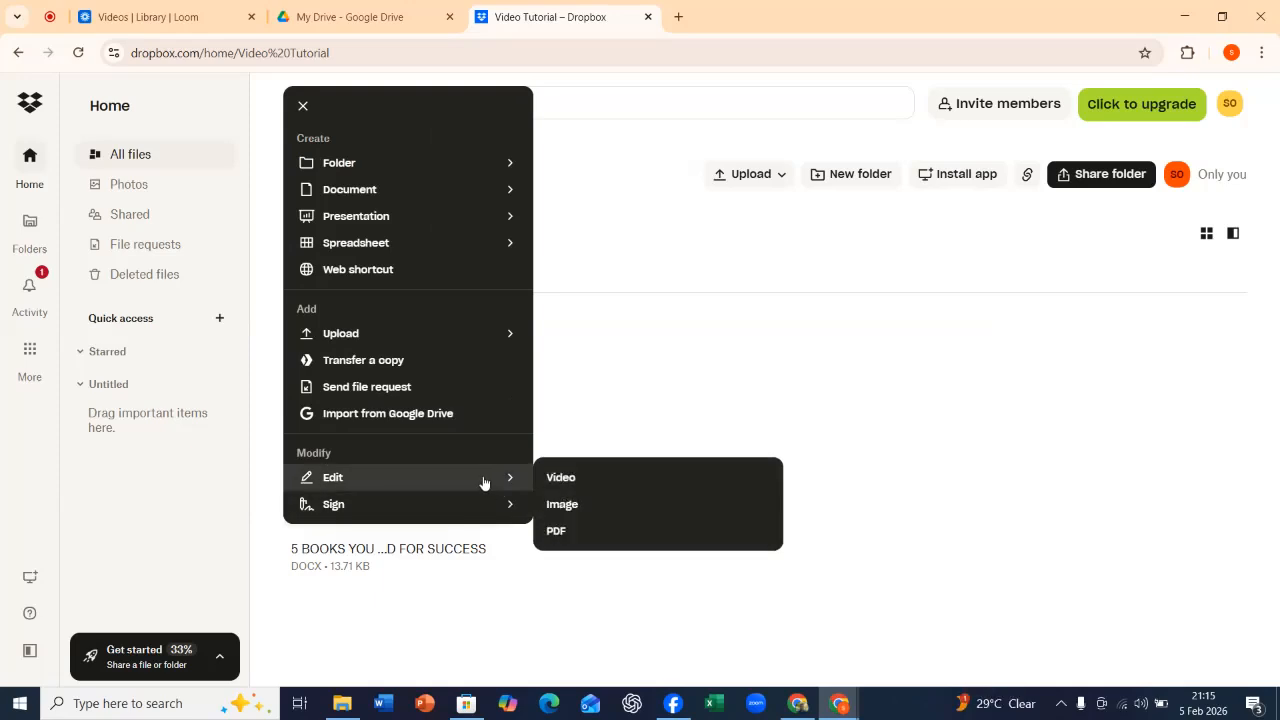
mouse_move(451, 521)
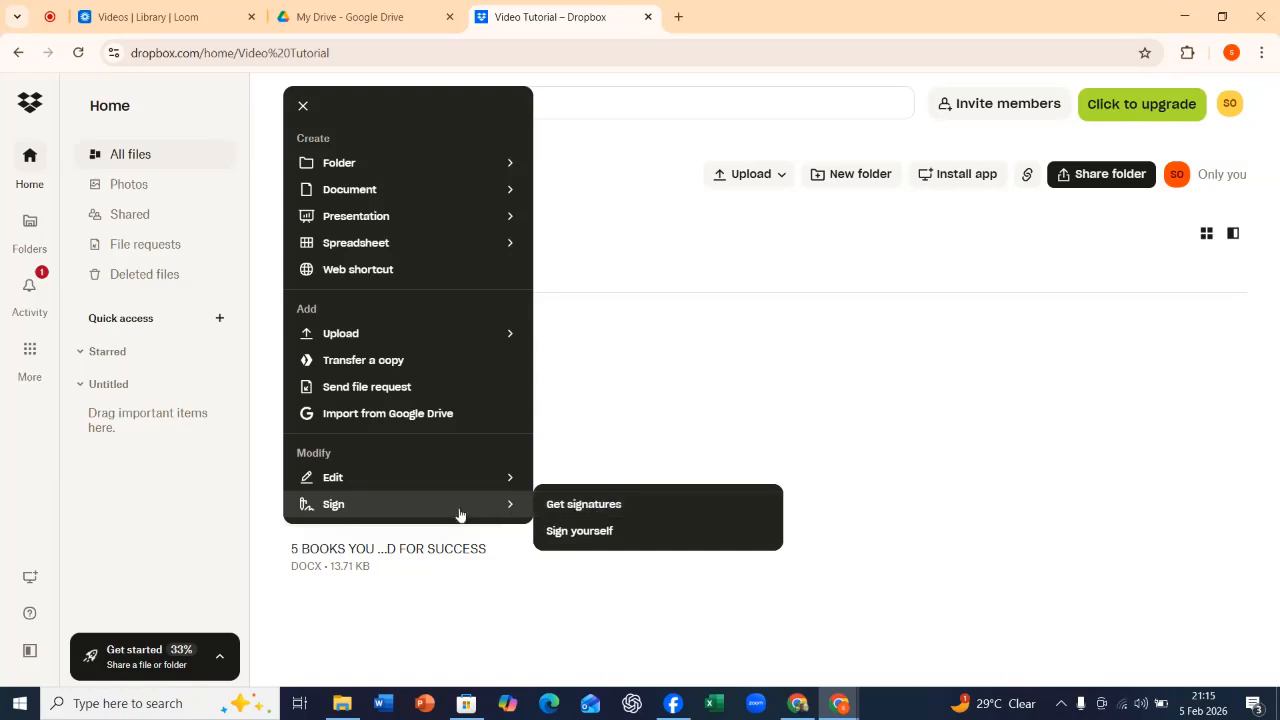
left_click(598, 531)
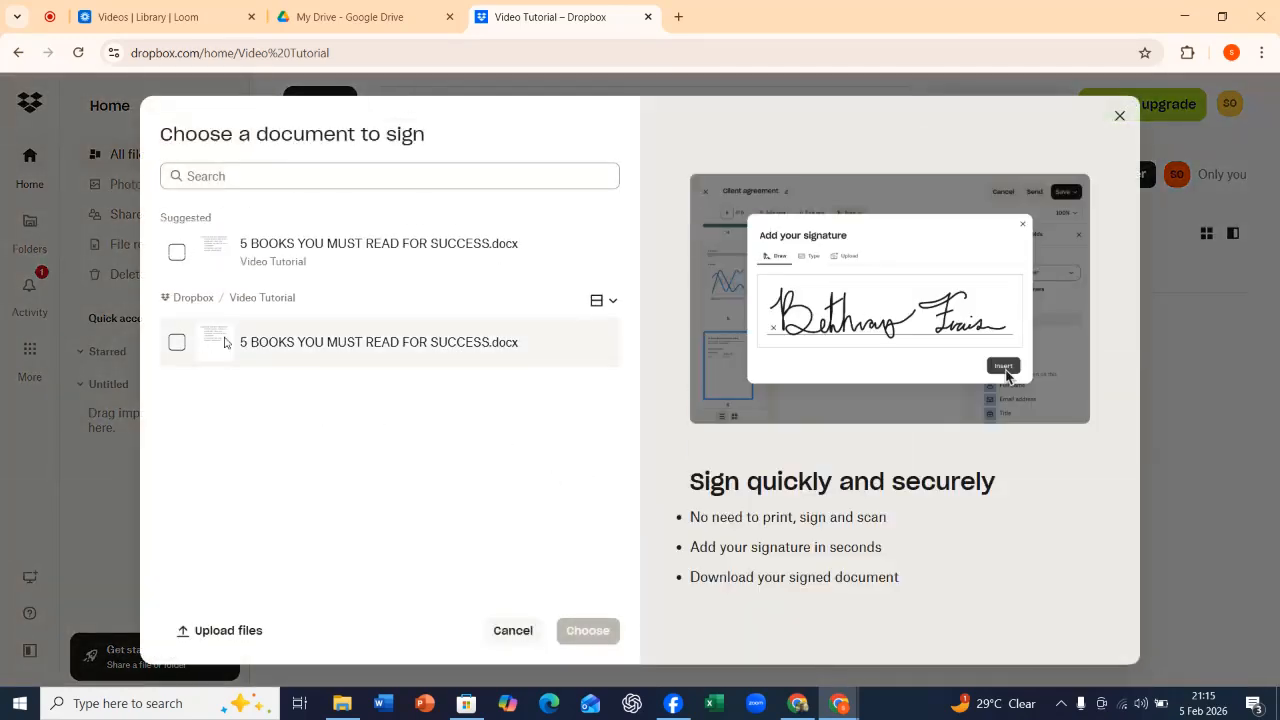
left_click(177, 252)
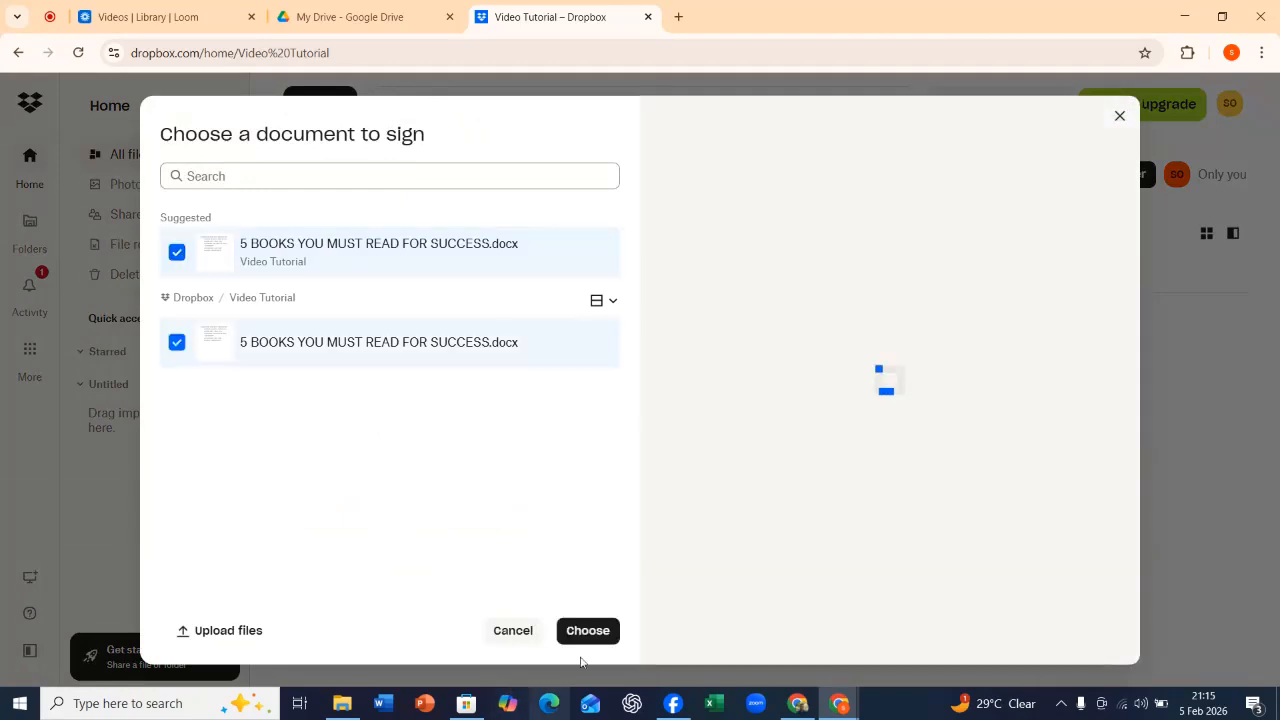
left_click(592, 640)
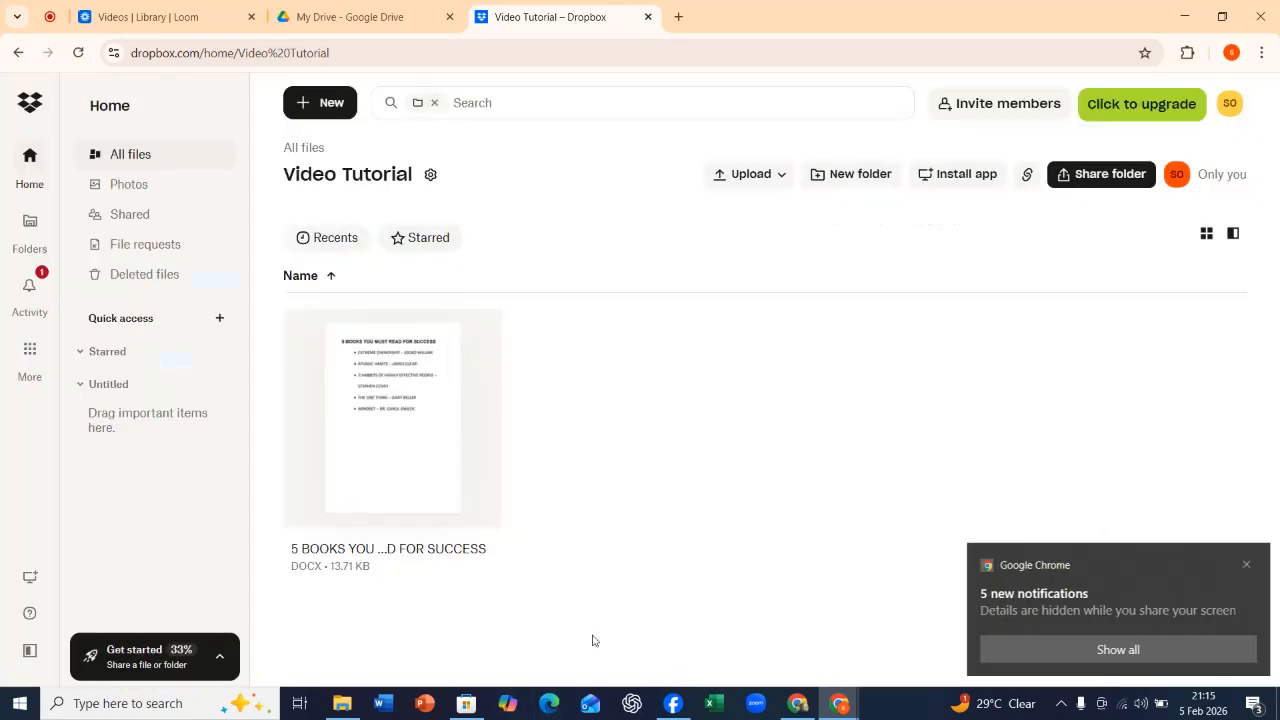
left_click(1243, 565)
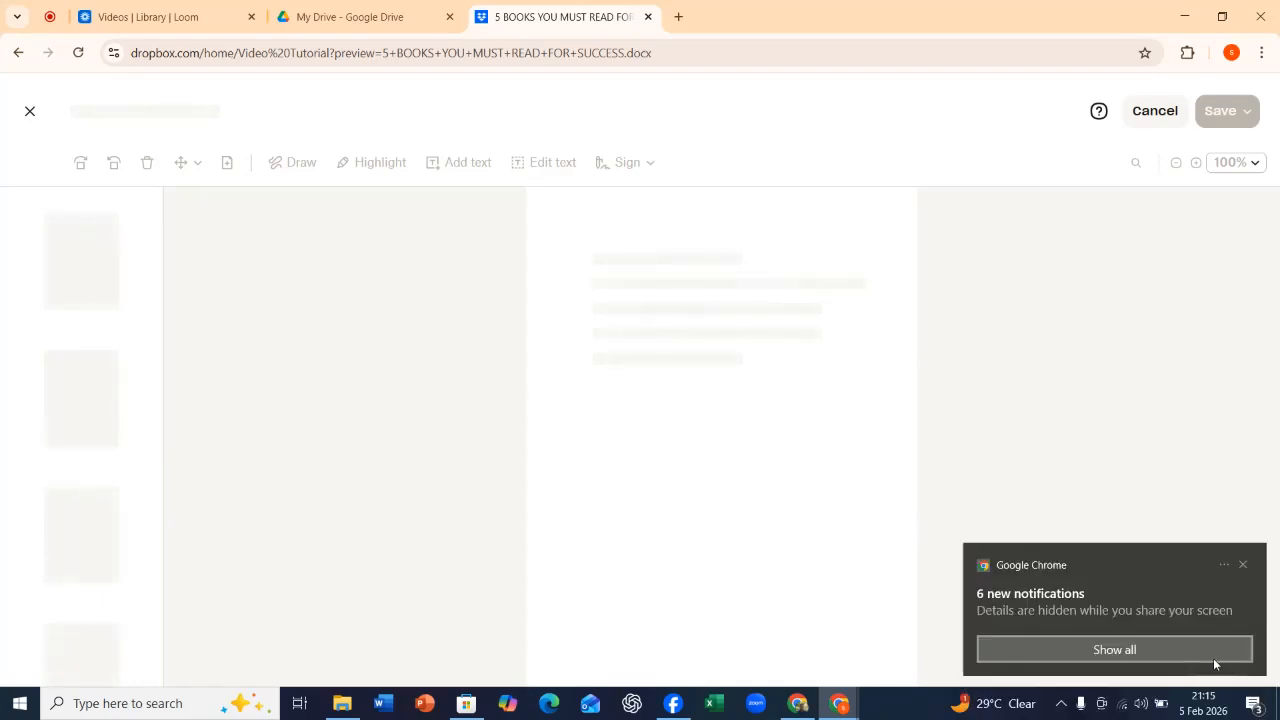
left_click(1245, 565)
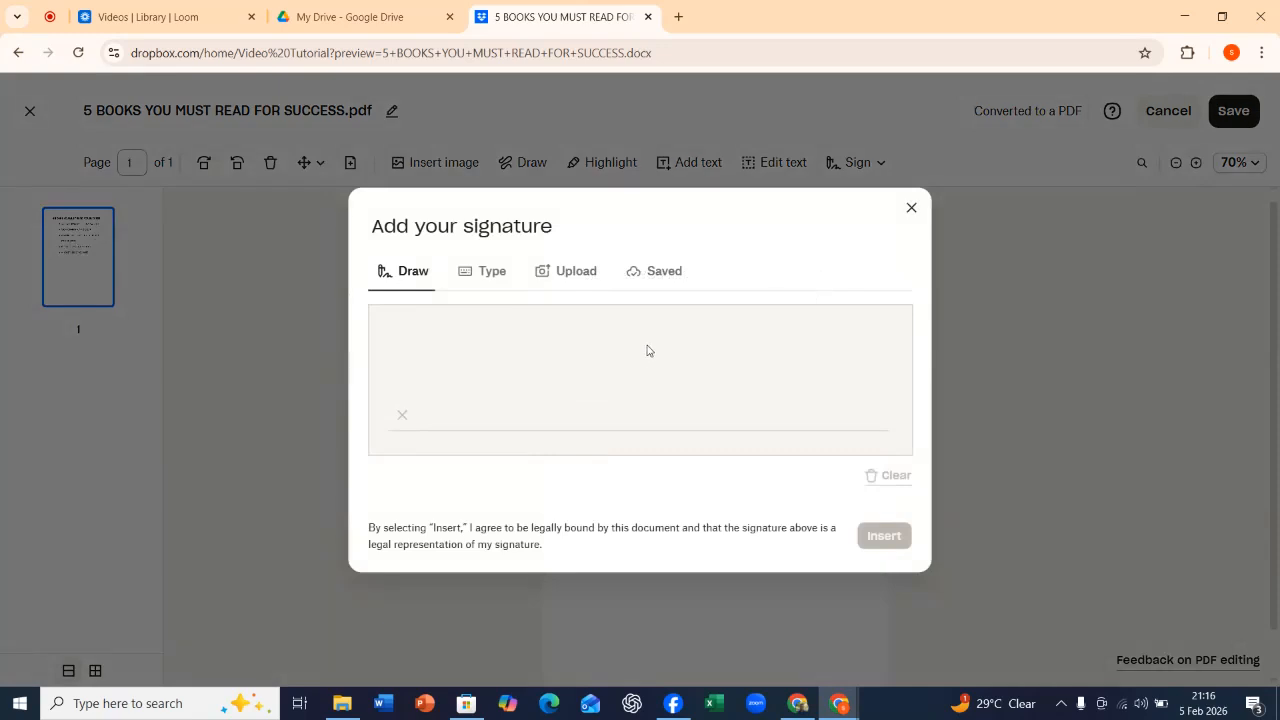
Draw a signature, clear it and redraw it smaller, insert it below the book list and save the signed PDF.
mouse_move(675, 331)
left_mouse_down()
mouse_move(603, 383)
mouse_move(517, 351)
mouse_move(582, 308)
left_mouse_up()
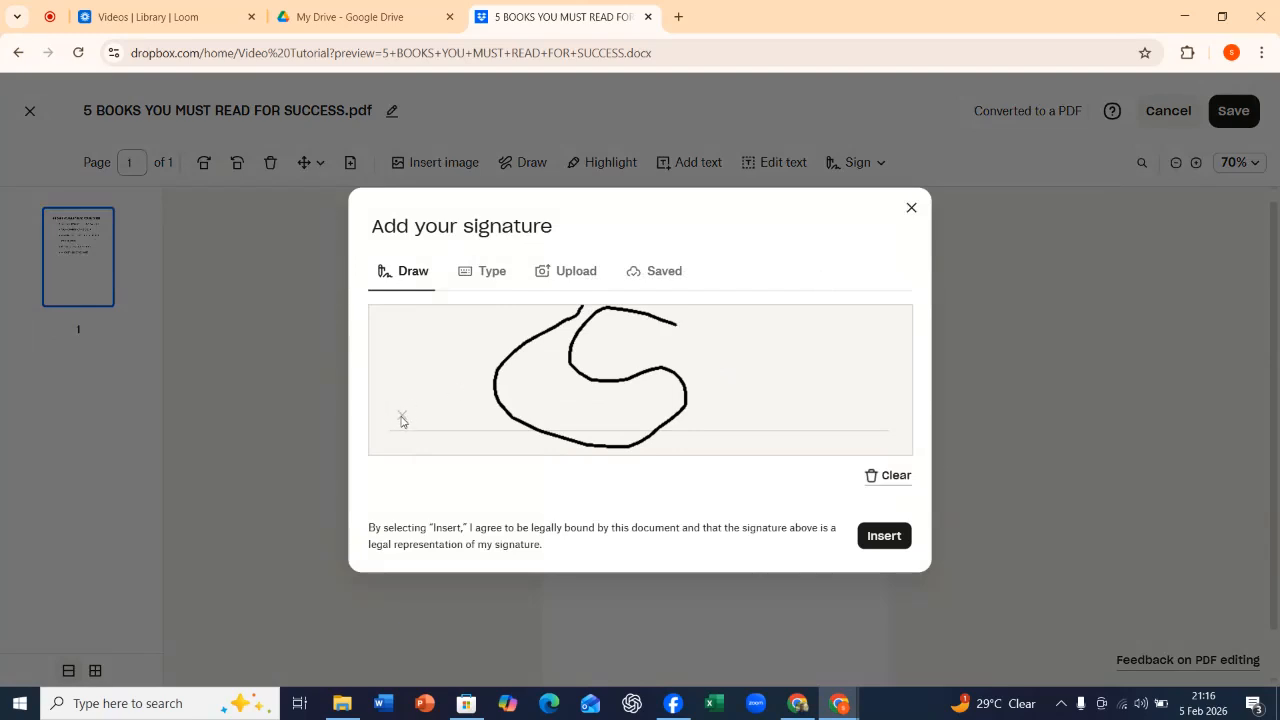
left_click(902, 476)
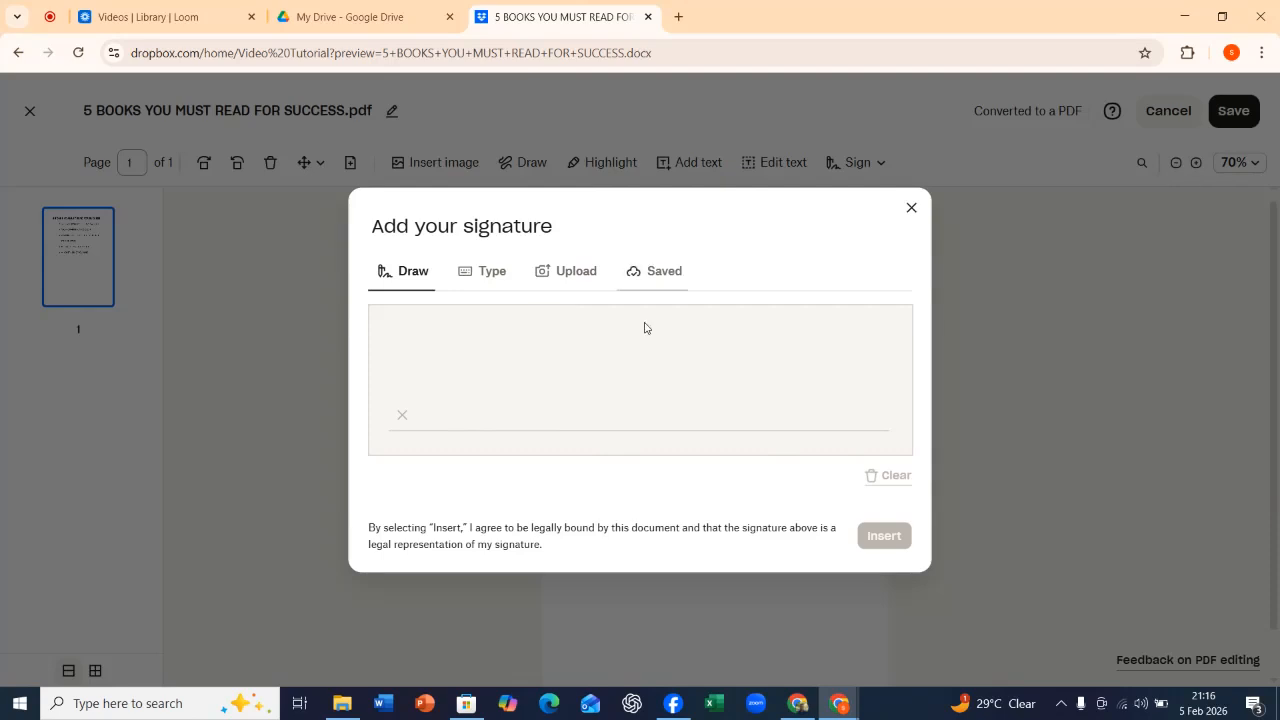
mouse_move(654, 305)
left_mouse_down()
mouse_move(636, 310)
mouse_move(646, 329)
mouse_move(616, 358)
mouse_move(645, 411)
left_mouse_up()
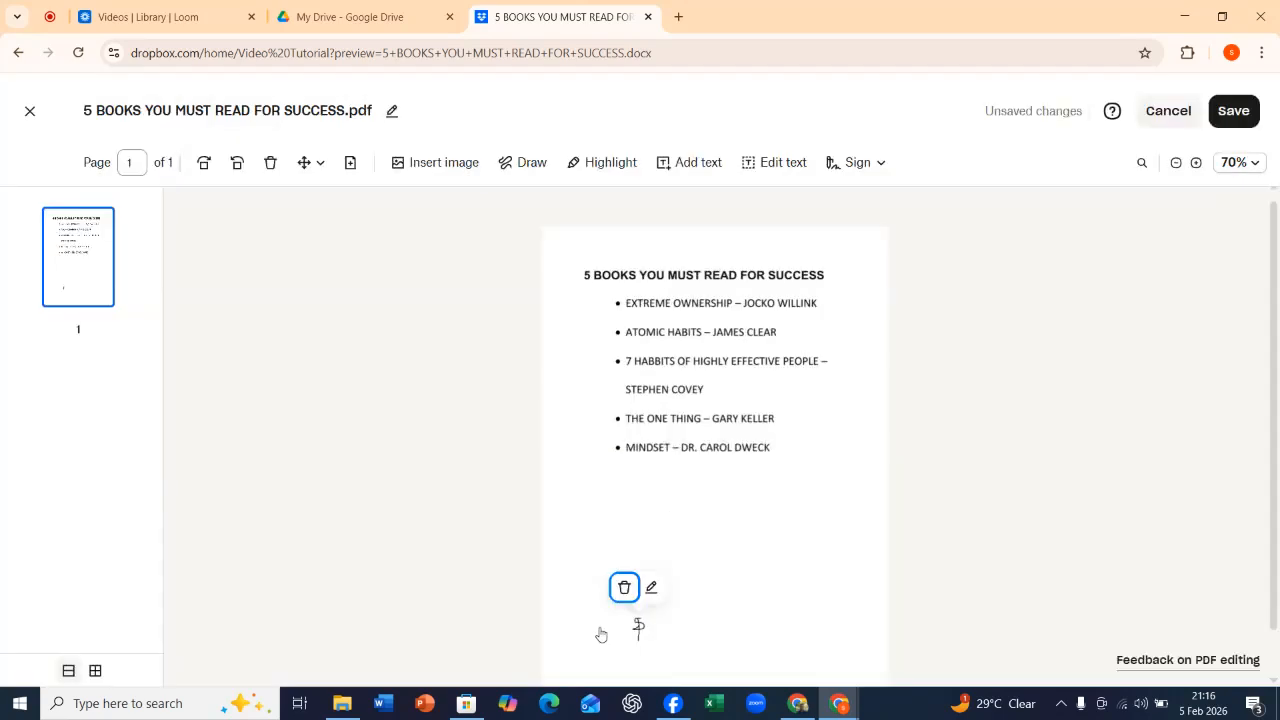
left_click(1231, 113)
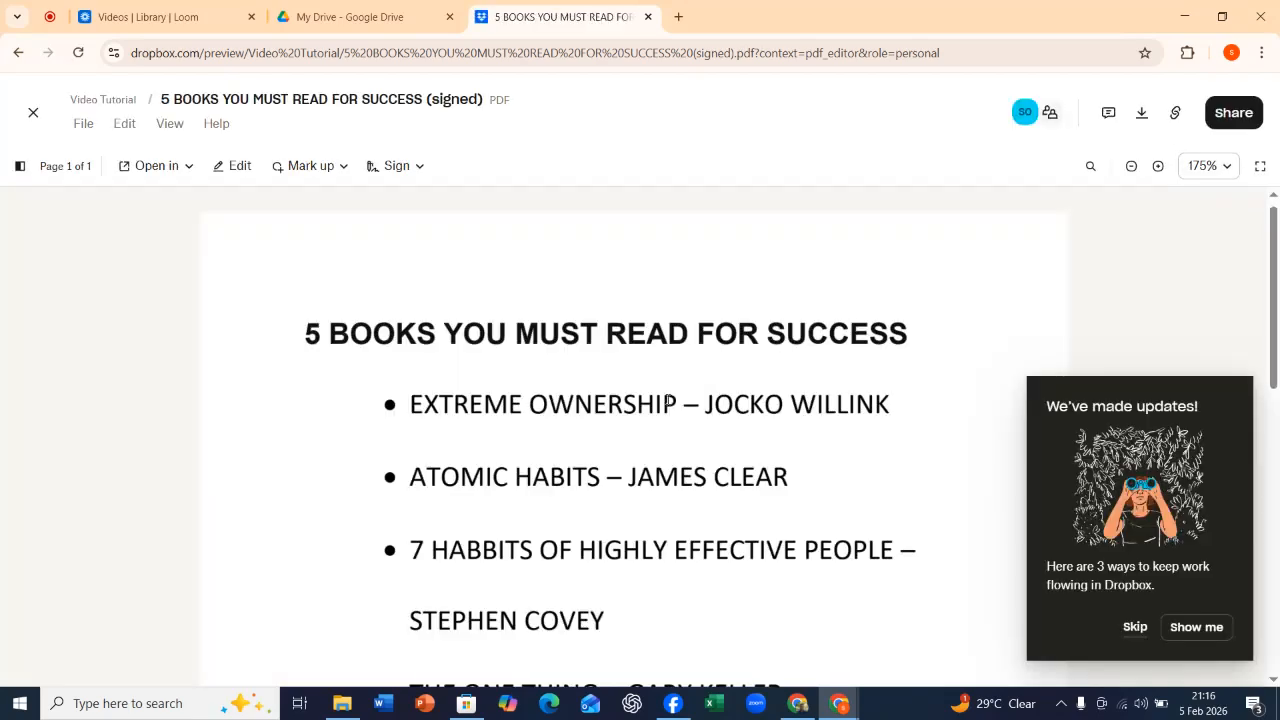
Review the signed PDF from its book list down to the signature, skip the updates tour and close the preview.
scroll(670, 395, "down", 3)
scroll(676, 379, "down", 5)
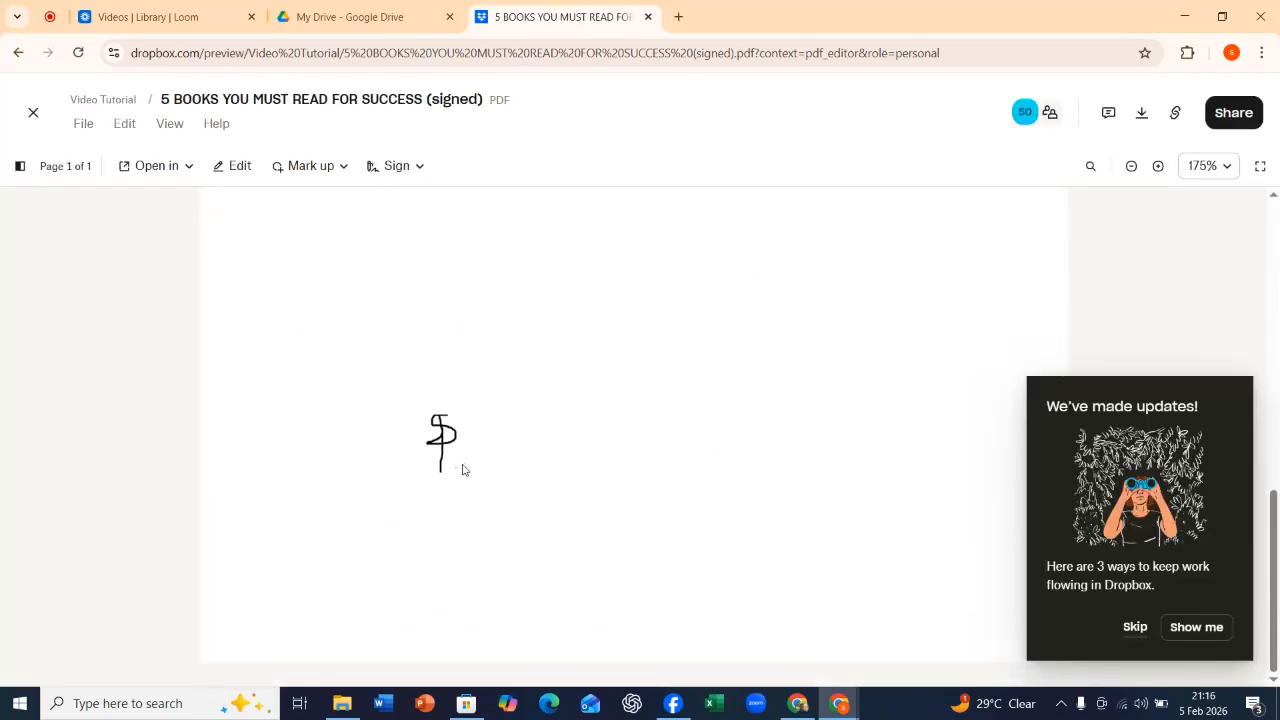
left_click(1137, 630)
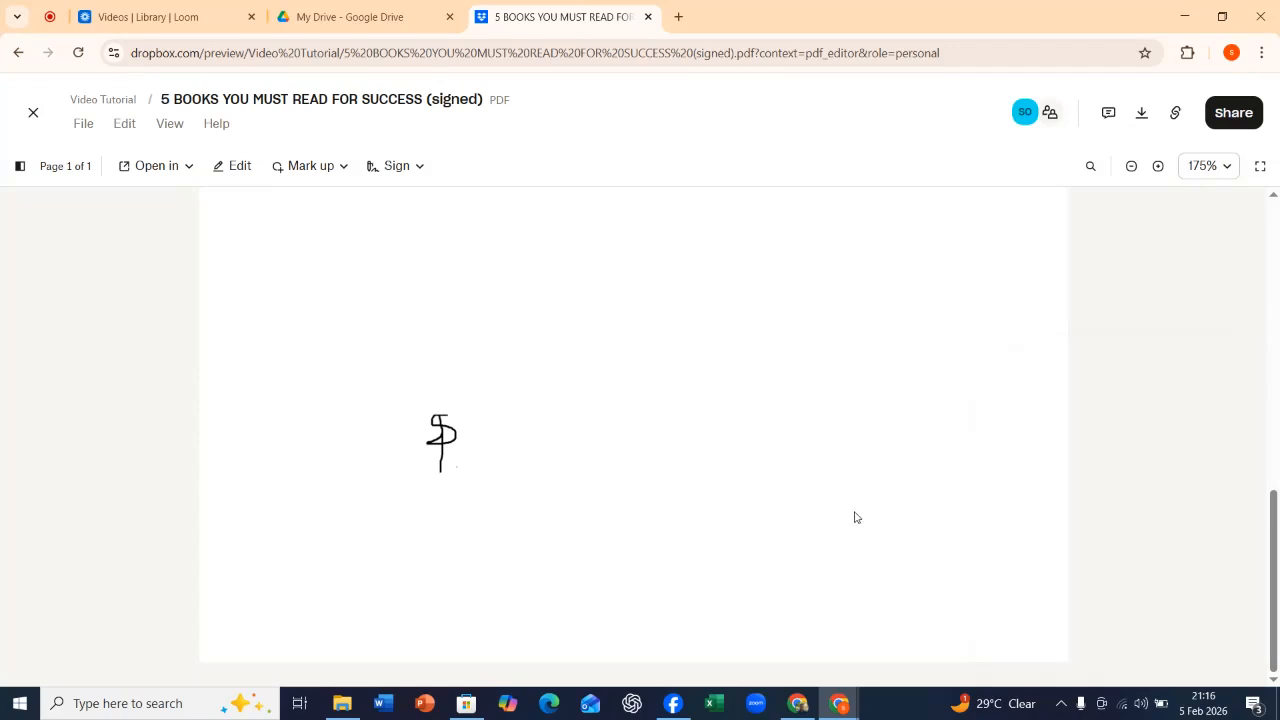
scroll(533, 342, "up", 4)
scroll(540, 338, "up", 4)
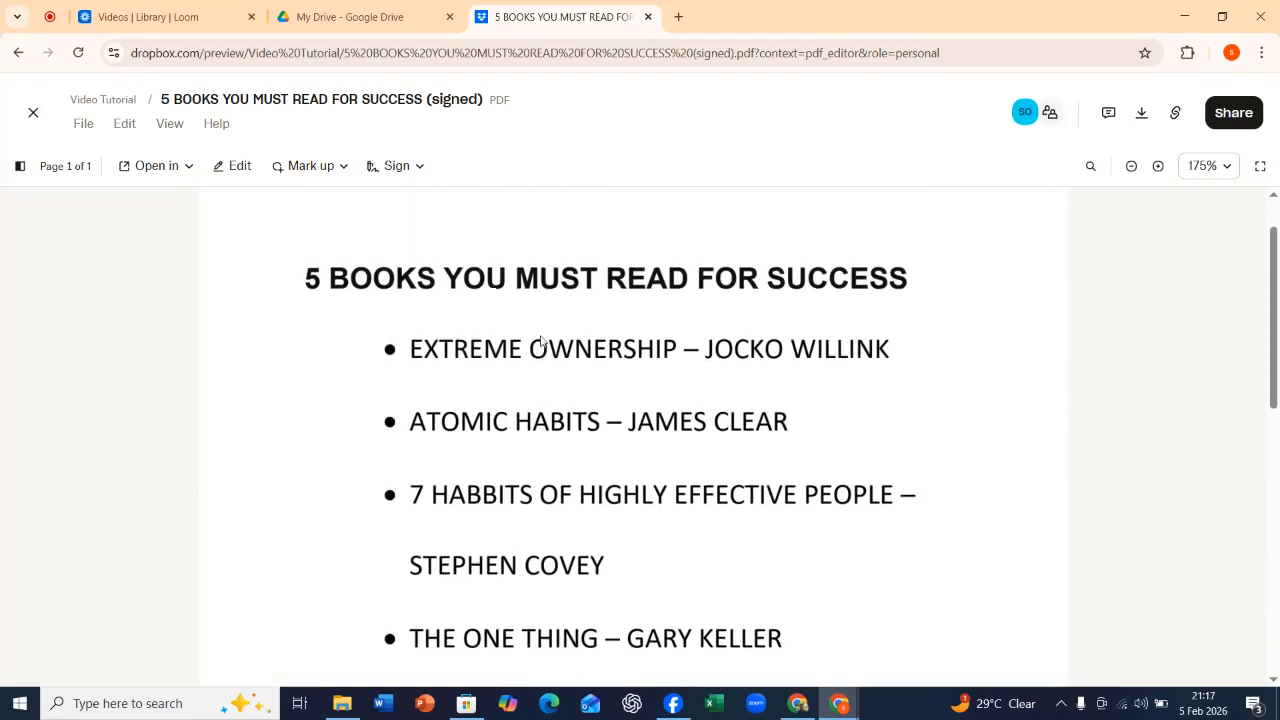
scroll(548, 334, "down", 5)
scroll(548, 334, "down", 2)
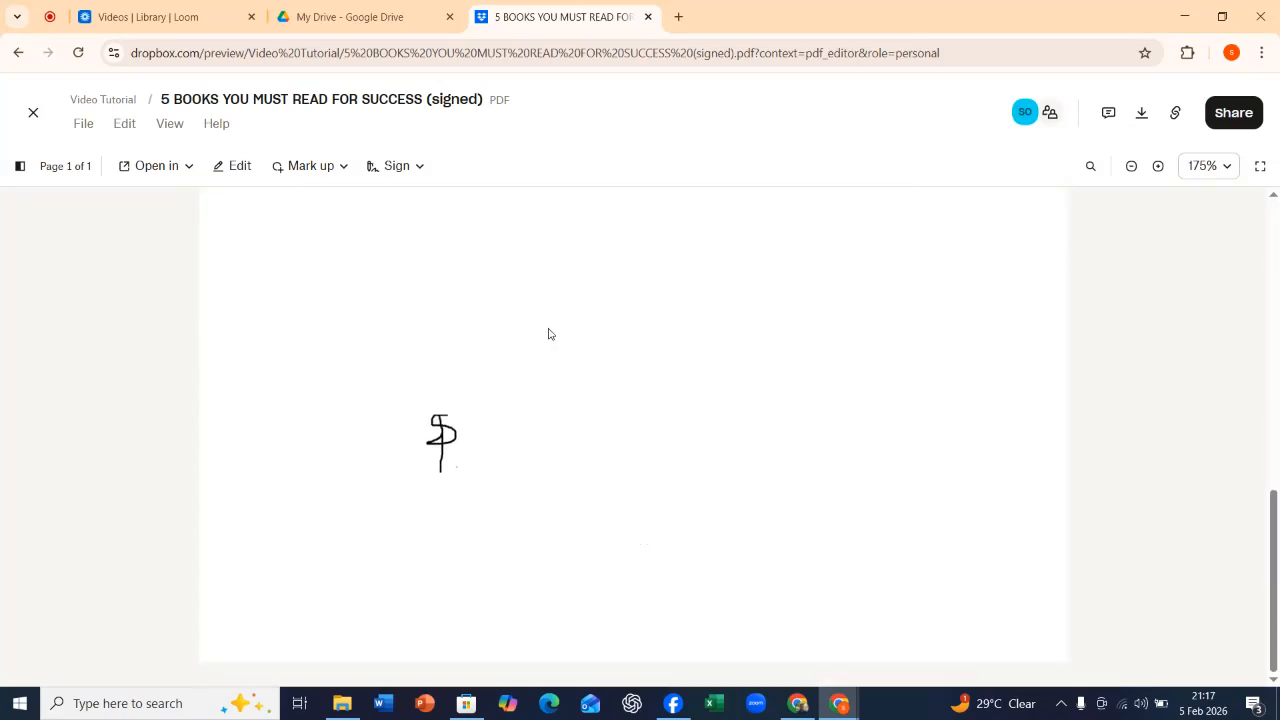
scroll(544, 328, "up", 8)
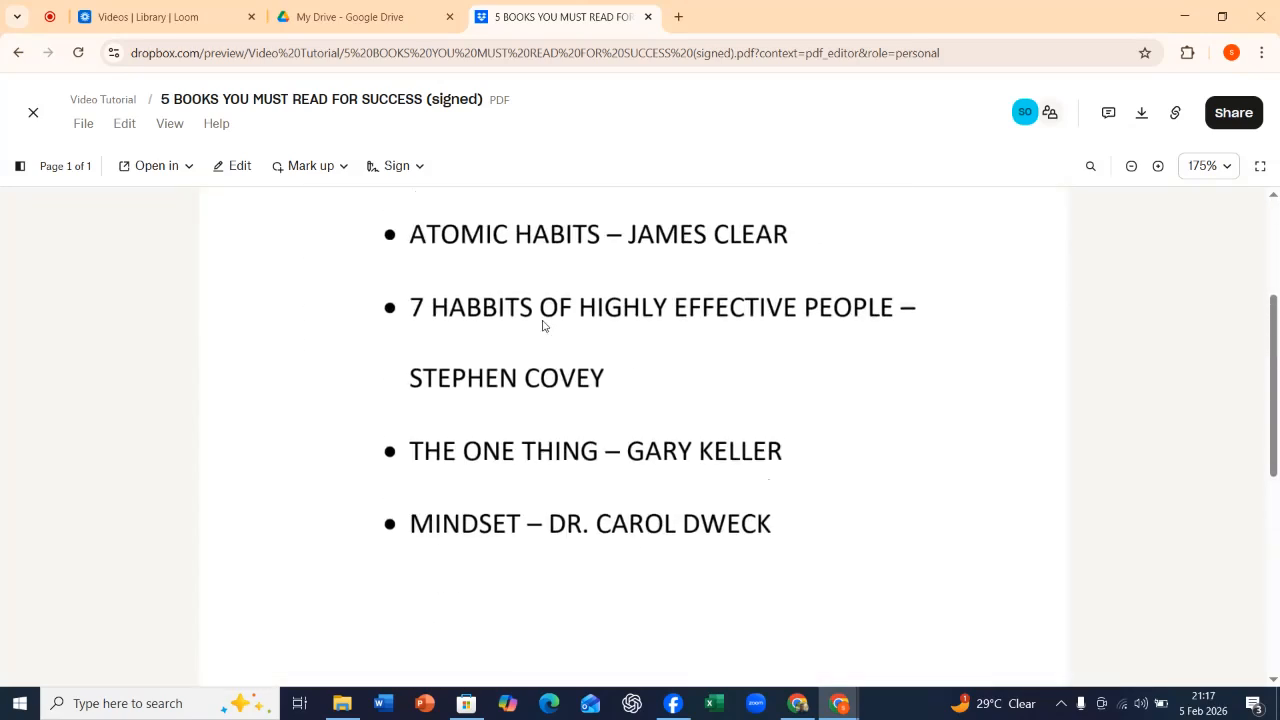
left_click(33, 112)
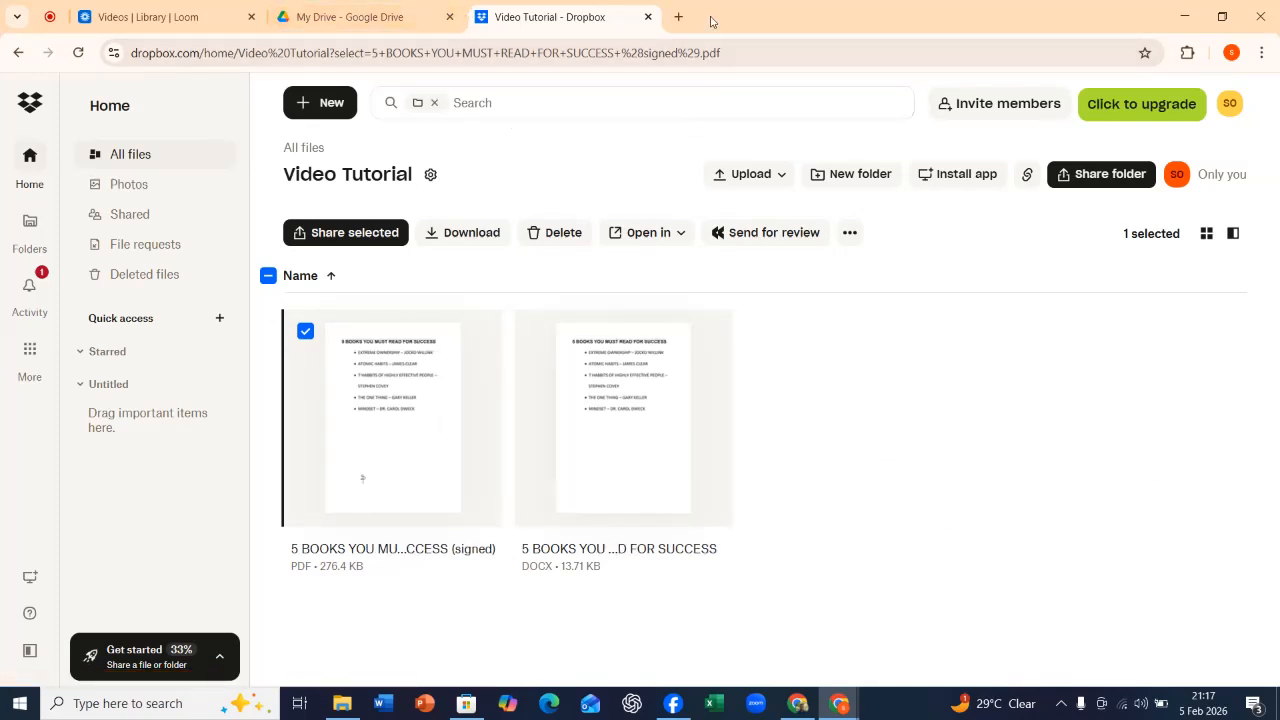
Search for onedrive in a new browser tab, open the Microsoft OneDrive page and sign in to the account.
left_click(680, 19)
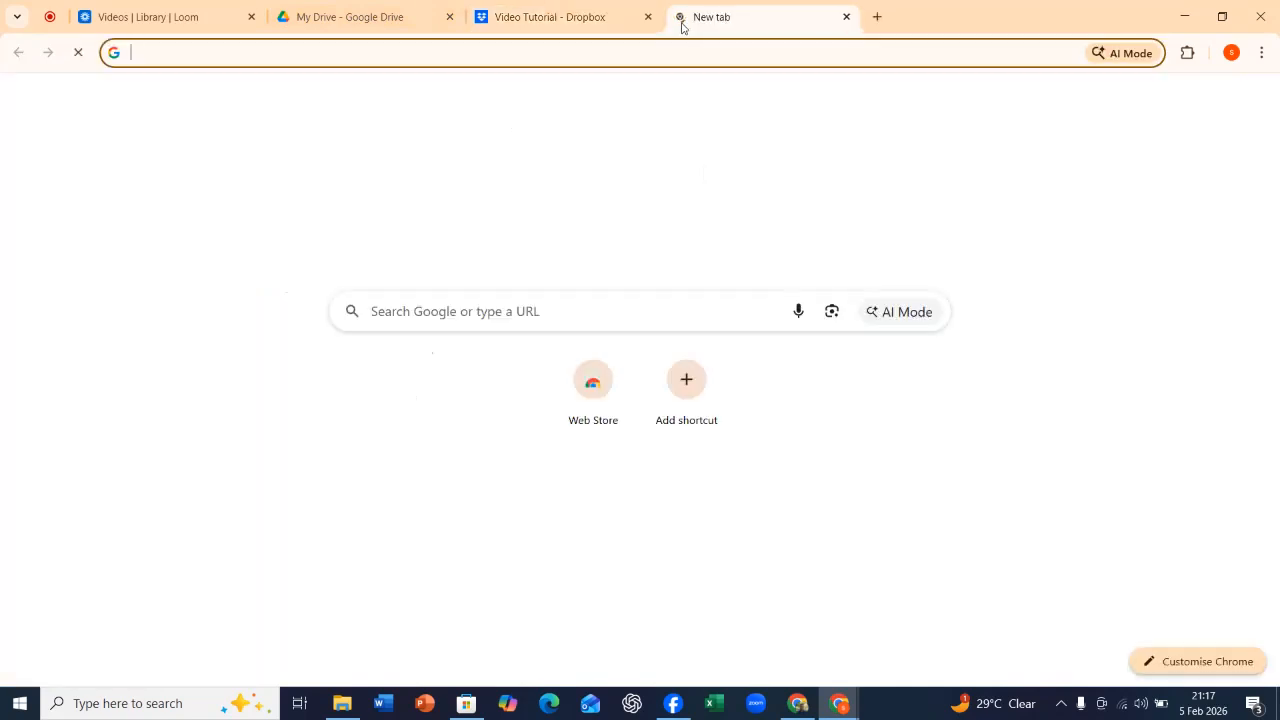
type("one")
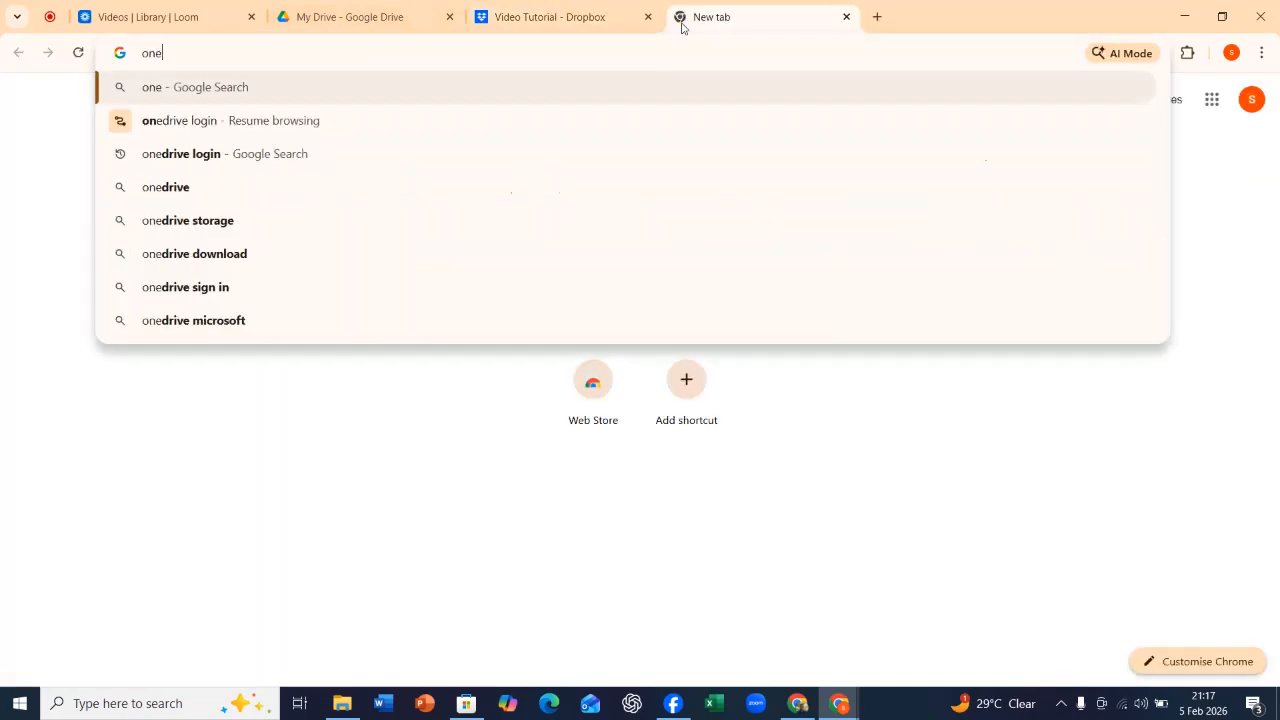
left_click(214, 190)
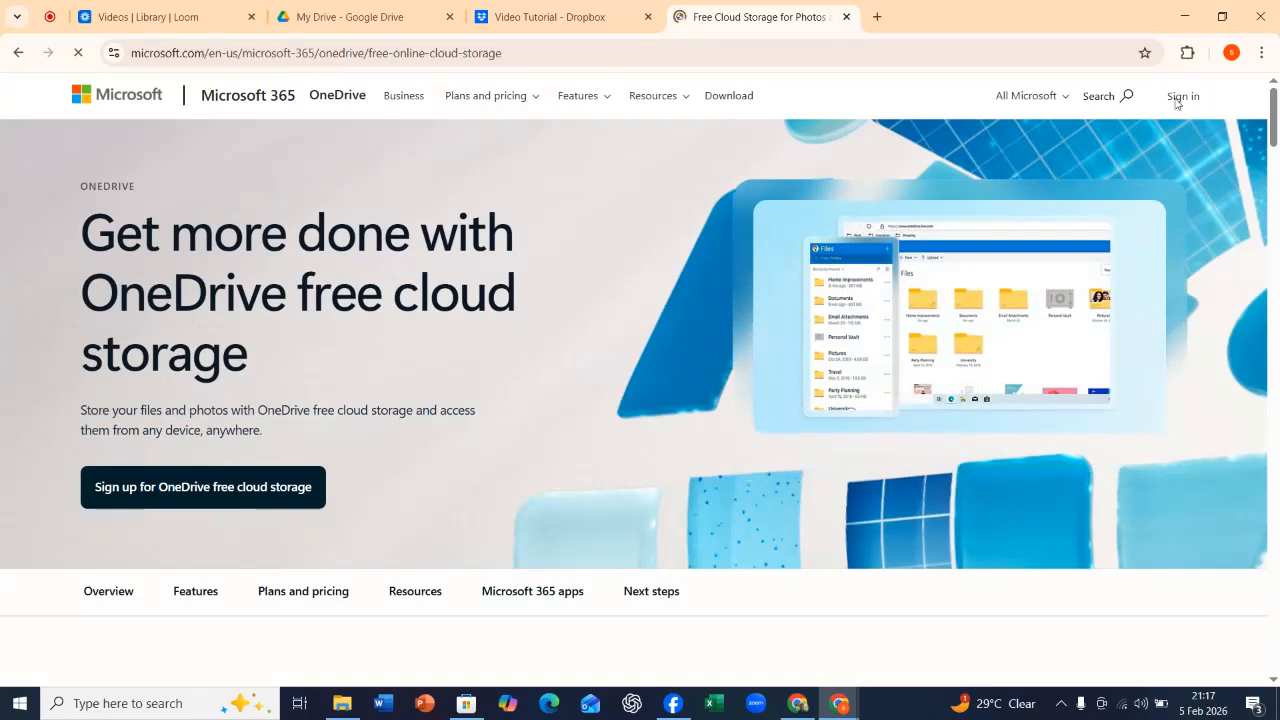
left_click(1177, 103)
left_click(745, 462)
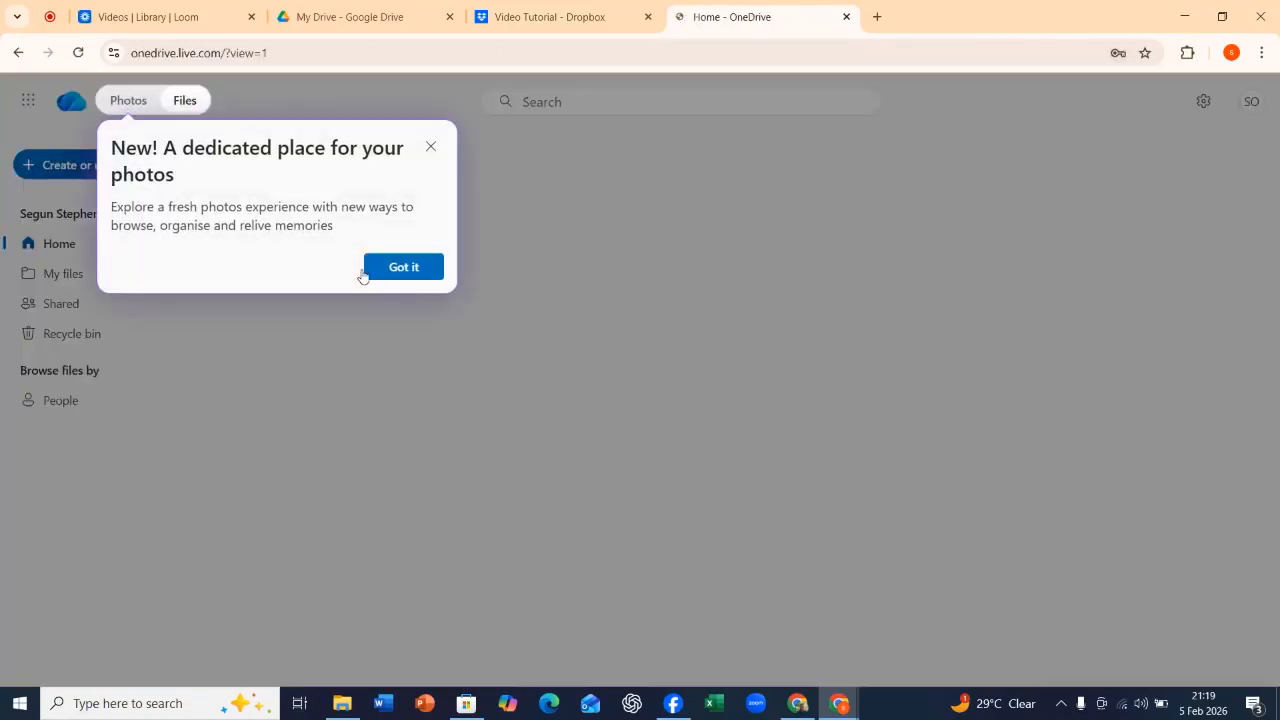
Dismiss the offer to import cloud photos and files, and review the file types available to create or upload.
left_click(370, 266)
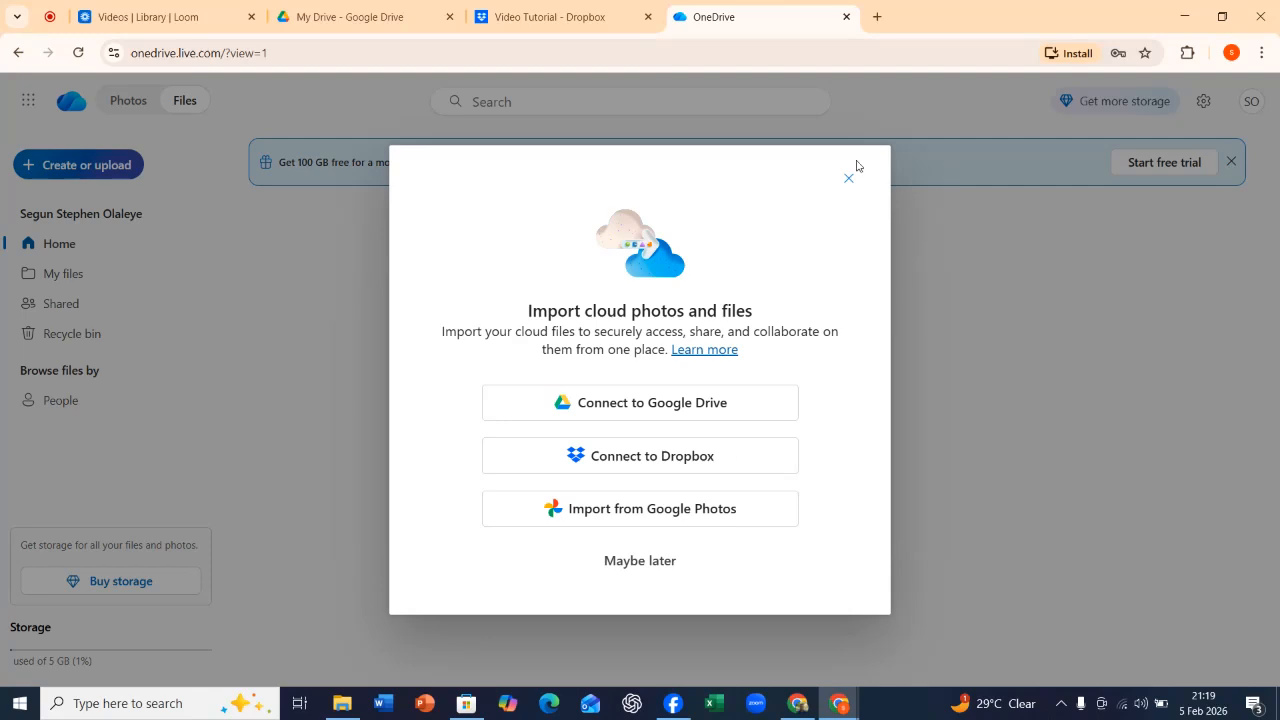
left_click(848, 179)
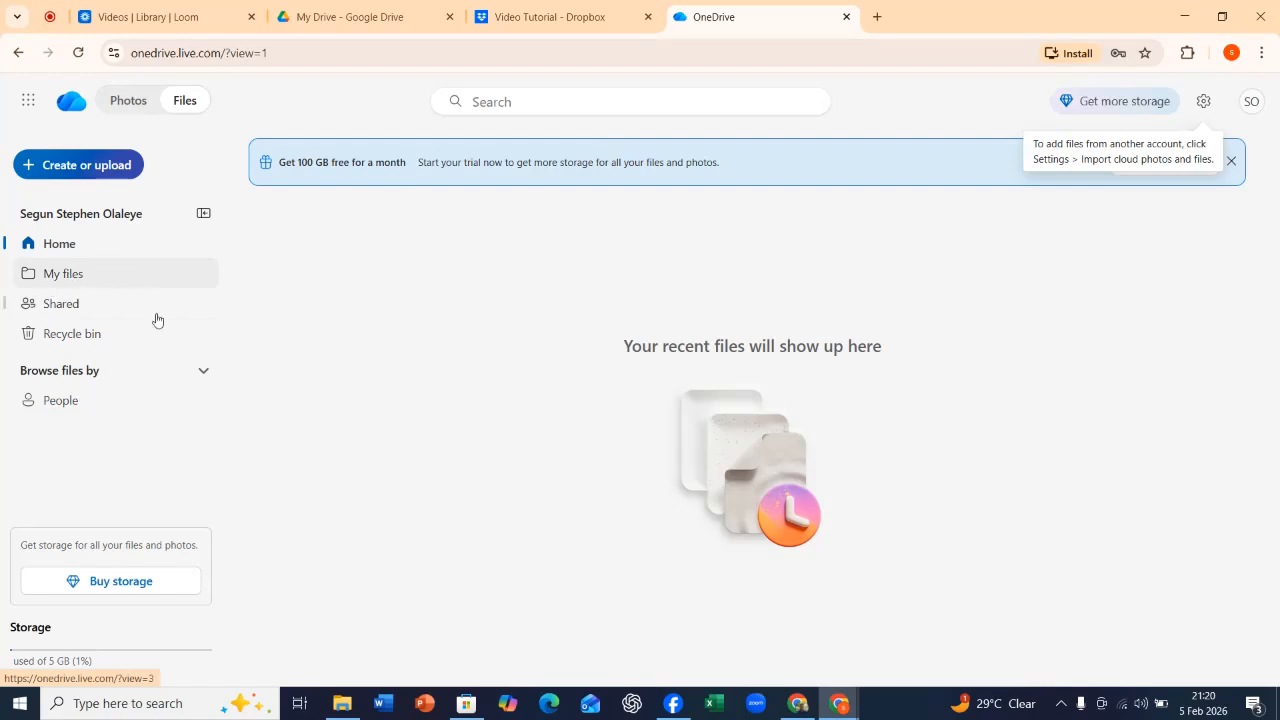
left_click(204, 371)
left_click(206, 372)
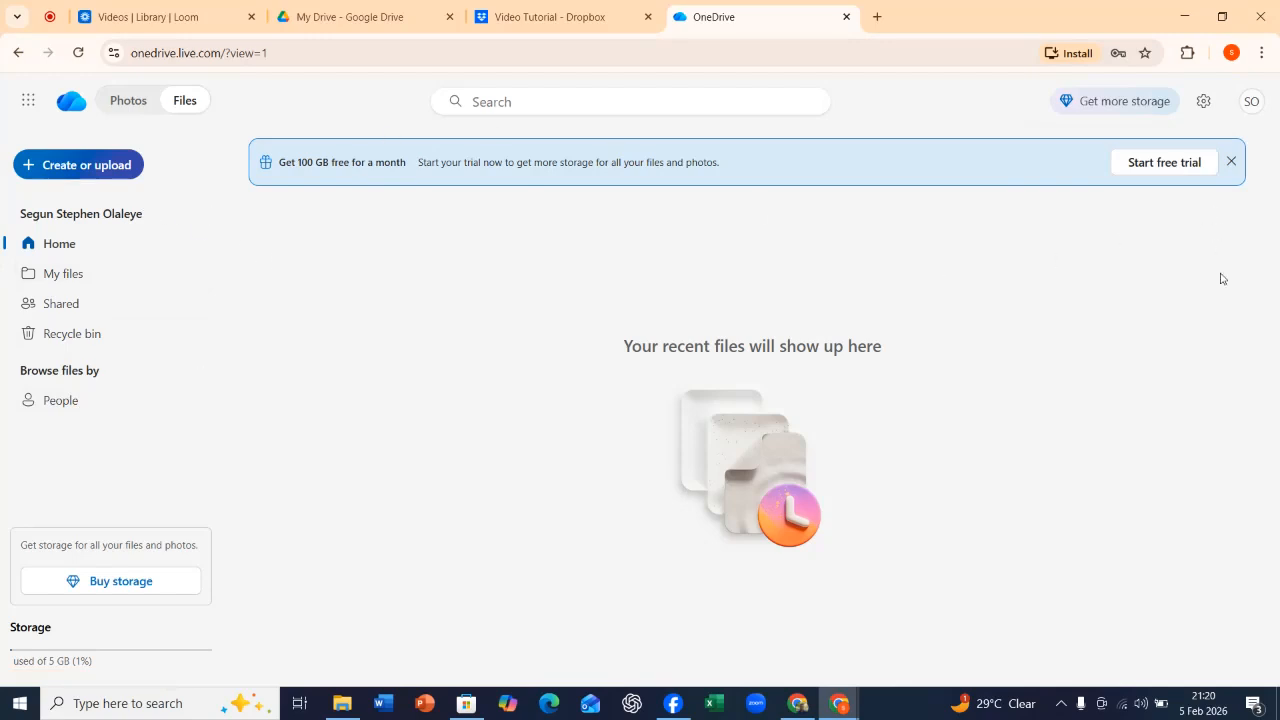
left_click(62, 165)
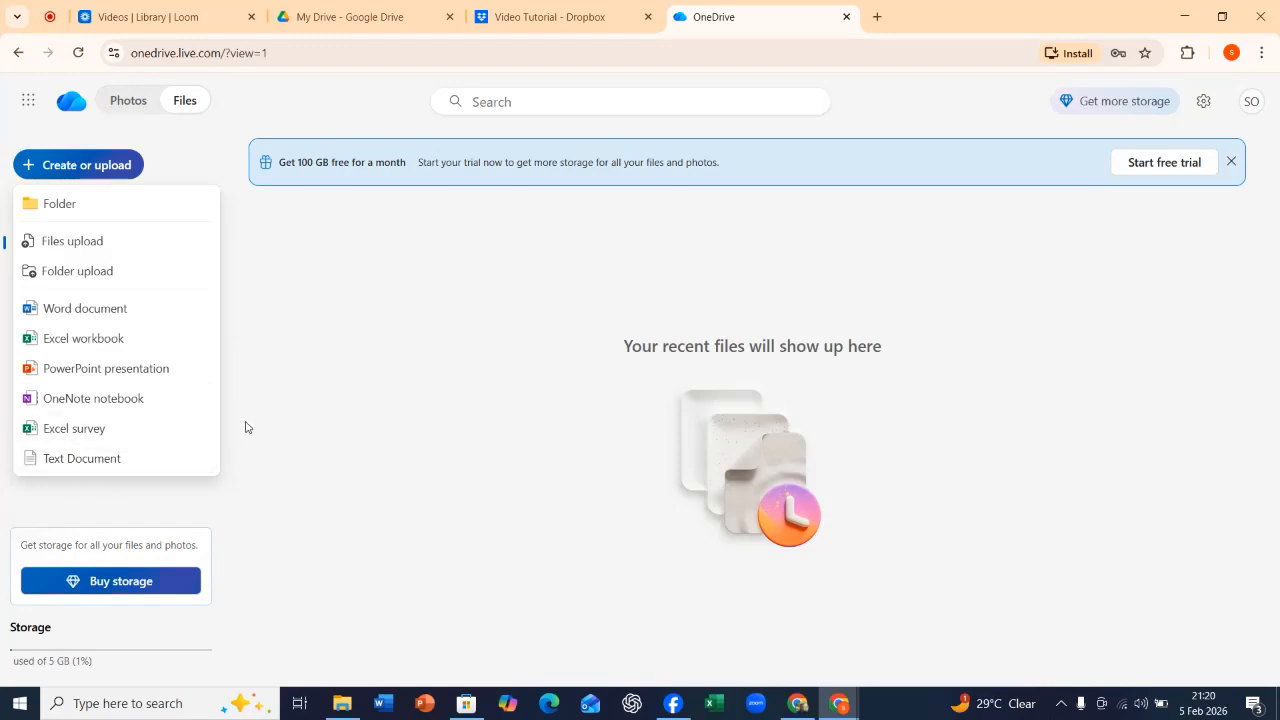
left_click(385, 396)
View the OneDrive photo gallery and dismiss its tip, then return to the files and close the free trial banner.
left_click(148, 100)
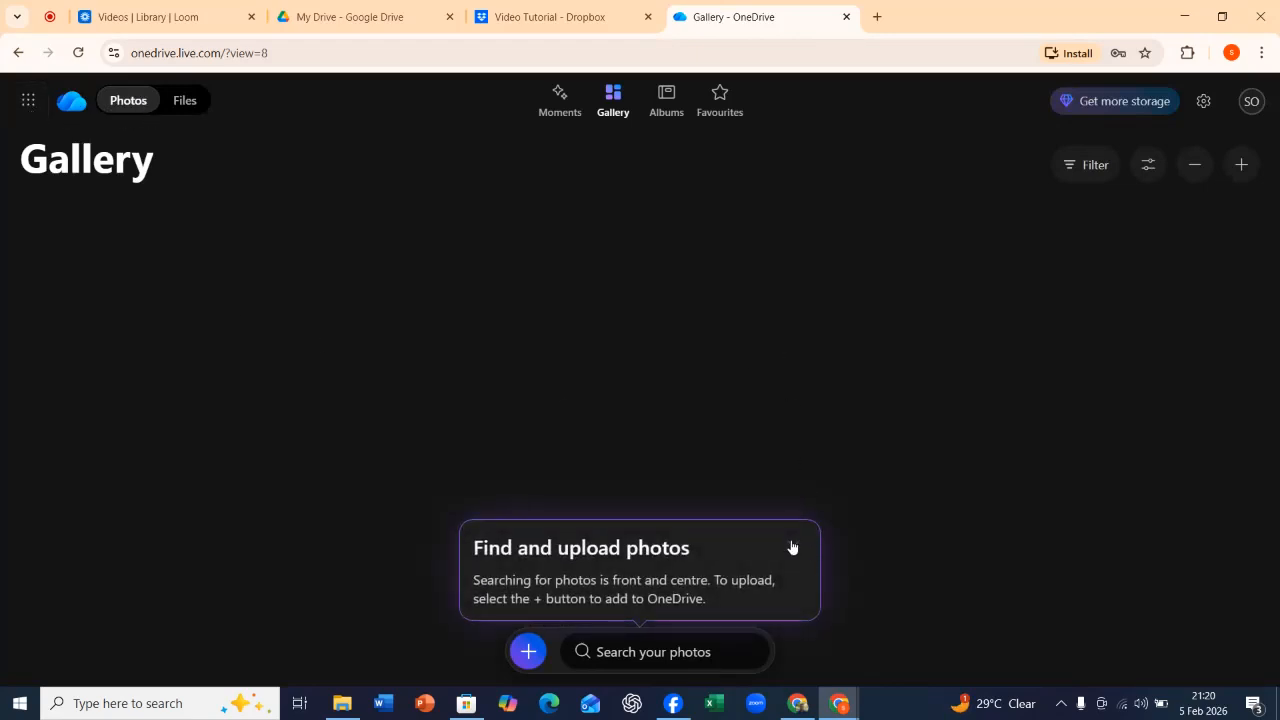
left_click(792, 547)
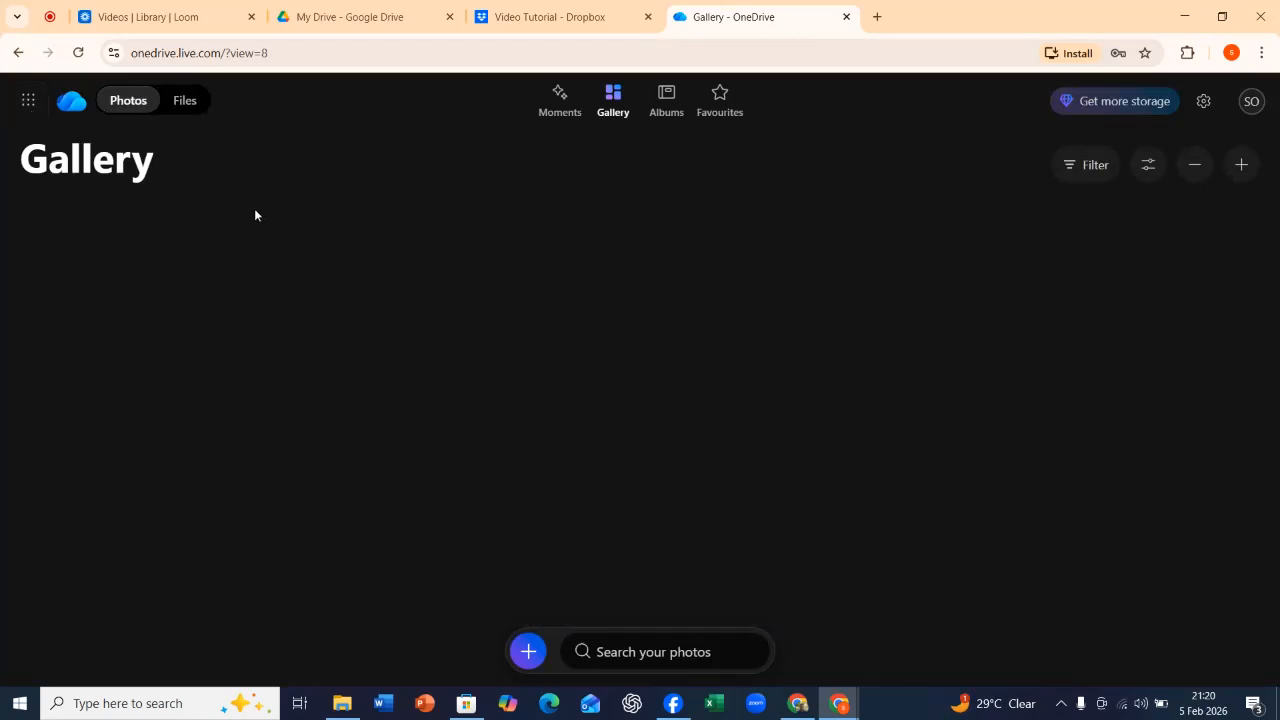
left_click(183, 105)
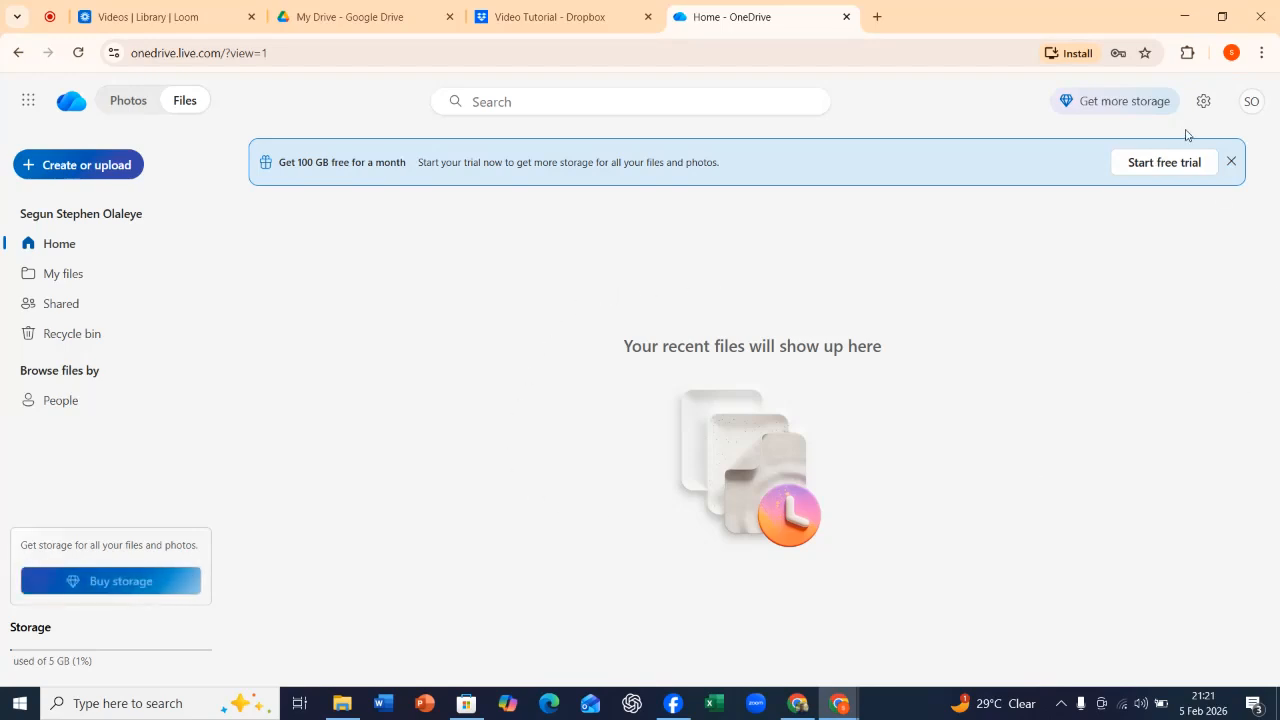
left_click(1233, 162)
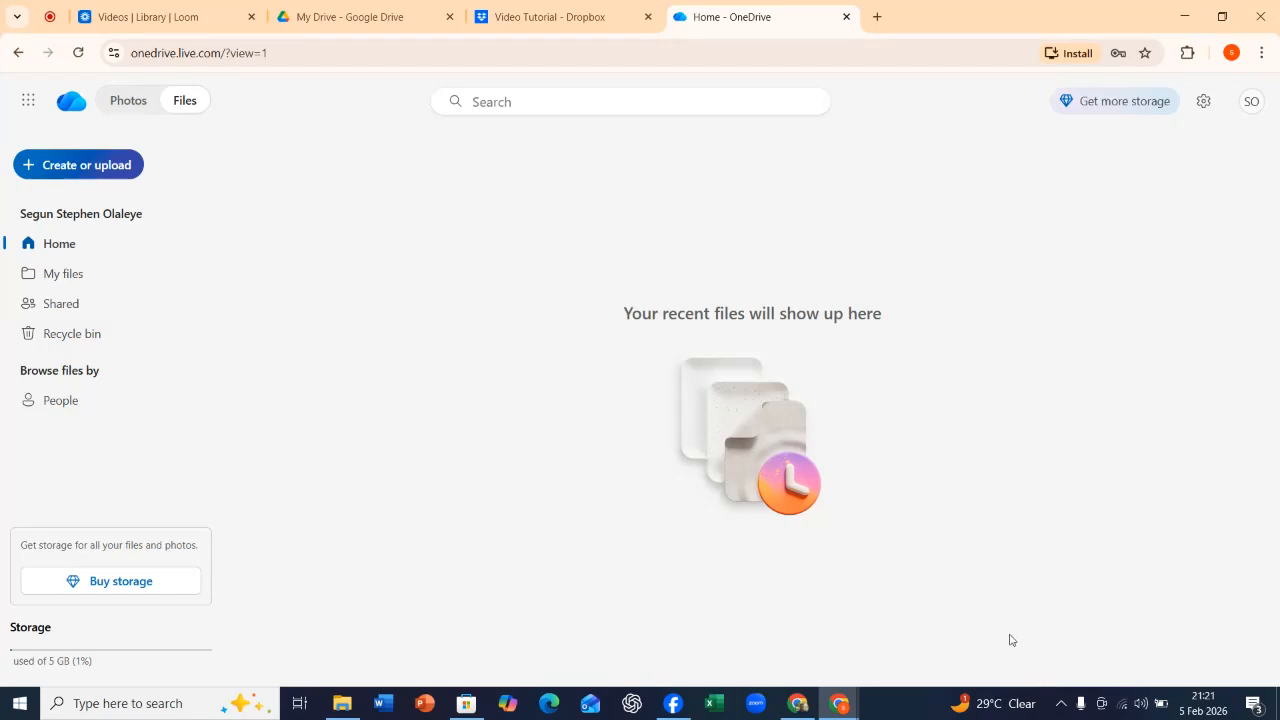
left_click(46, 19)
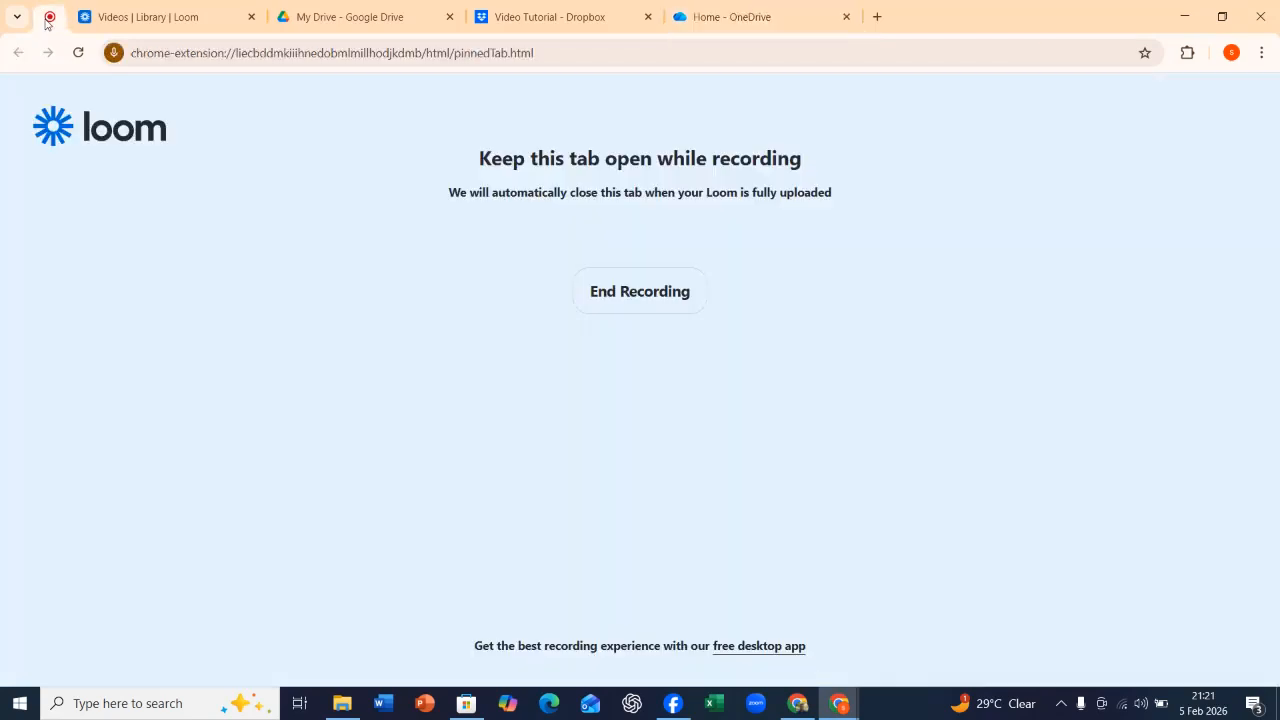